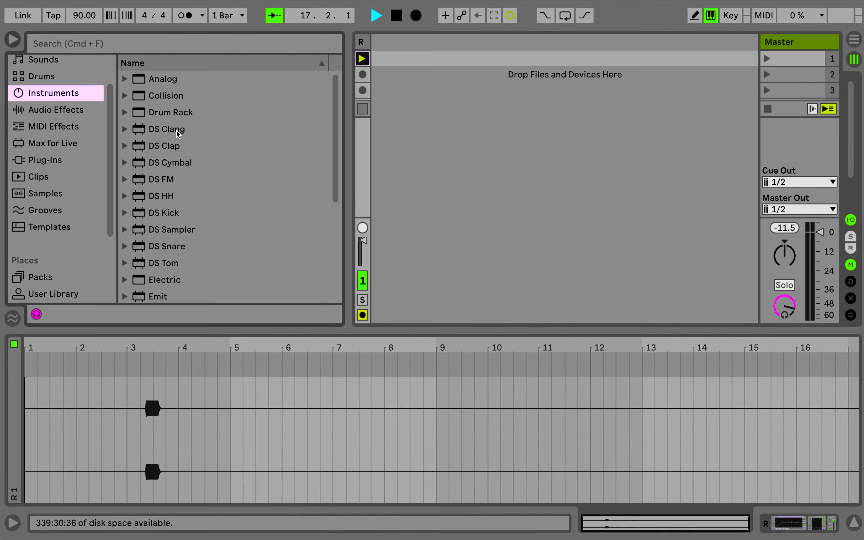
Group the separate DS drum devices in the instrument list into the Drum Synth folder
{"action": "right_click", "coordinate": [178, 135]}
{"action": "left_click", "coordinate": [195, 140]}
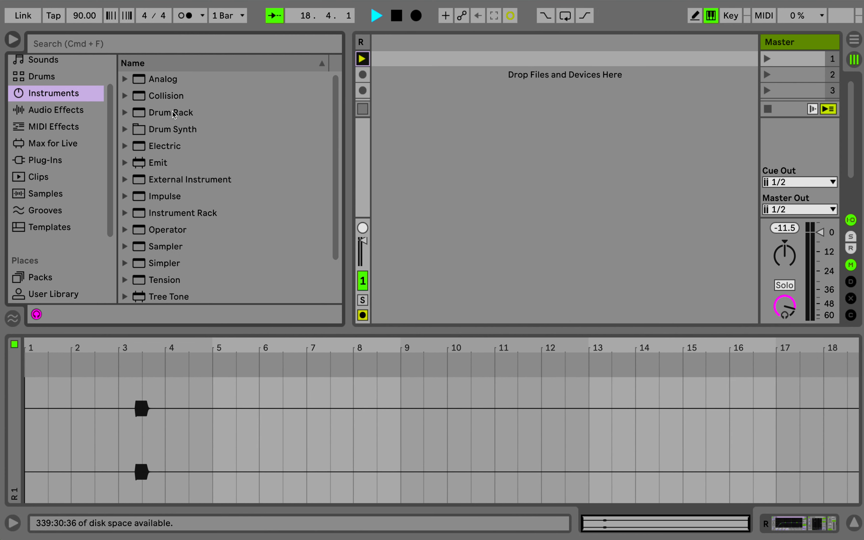
Look through the built-in instruments from Analog to Wavetable, including Operator, Sampler and Simpler
{"action": "left_click", "coordinate": [166, 80]}
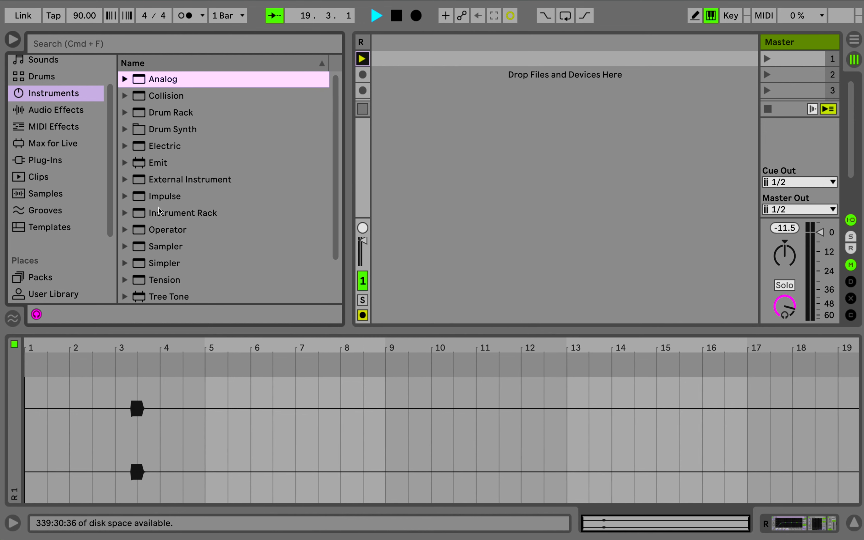
{"action": "left_click", "coordinate": [159, 230]}
{"action": "scroll", "coordinate": [159, 230], "scroll_direction": "down", "scroll_amount": 1}
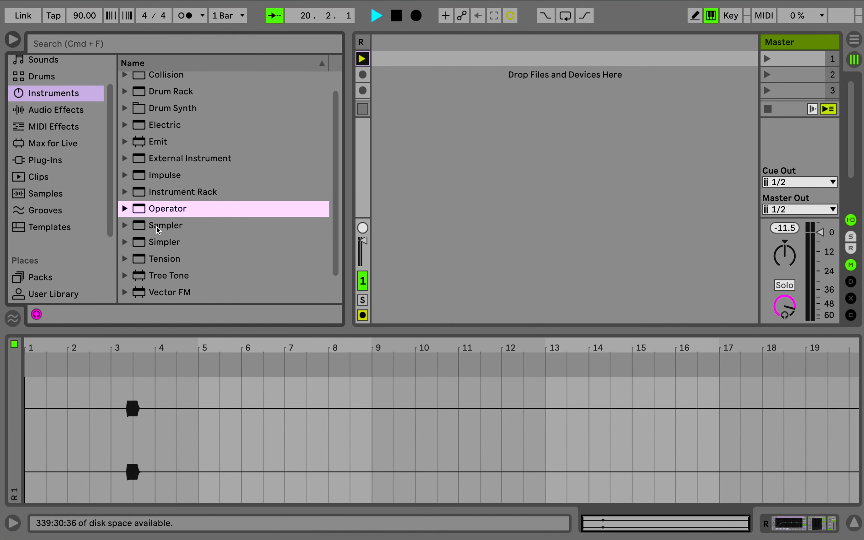
{"action": "left_click", "coordinate": [159, 230]}
{"action": "left_click", "coordinate": [159, 240]}
{"action": "scroll", "coordinate": [159, 240], "scroll_direction": "down", "scroll_amount": 1}
{"action": "scroll", "coordinate": [159, 240], "scroll_direction": "down", "scroll_amount": 2}
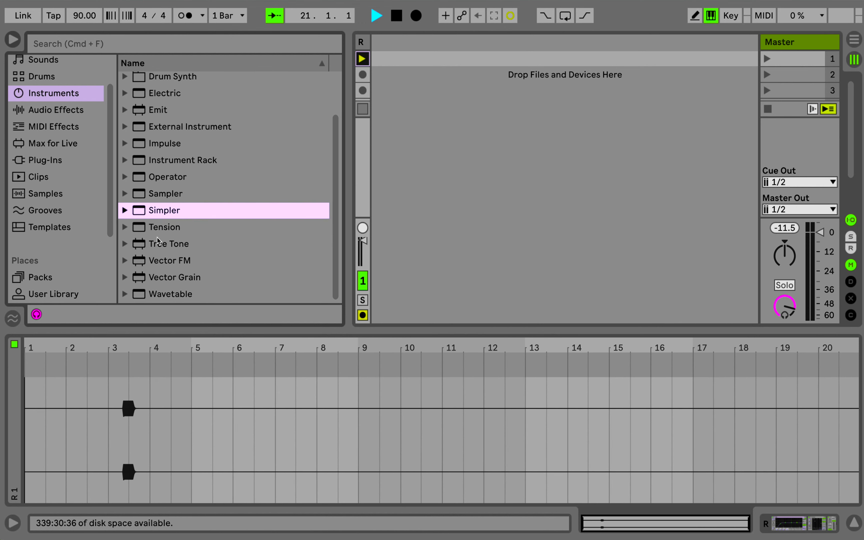
{"action": "left_click", "coordinate": [165, 298]}
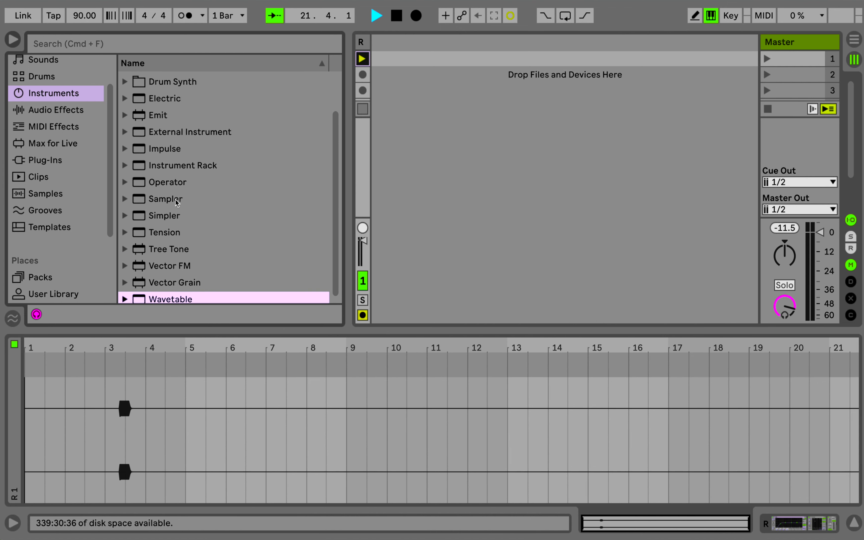
{"action": "scroll", "coordinate": [176, 200], "scroll_direction": "up", "scroll_amount": 3}
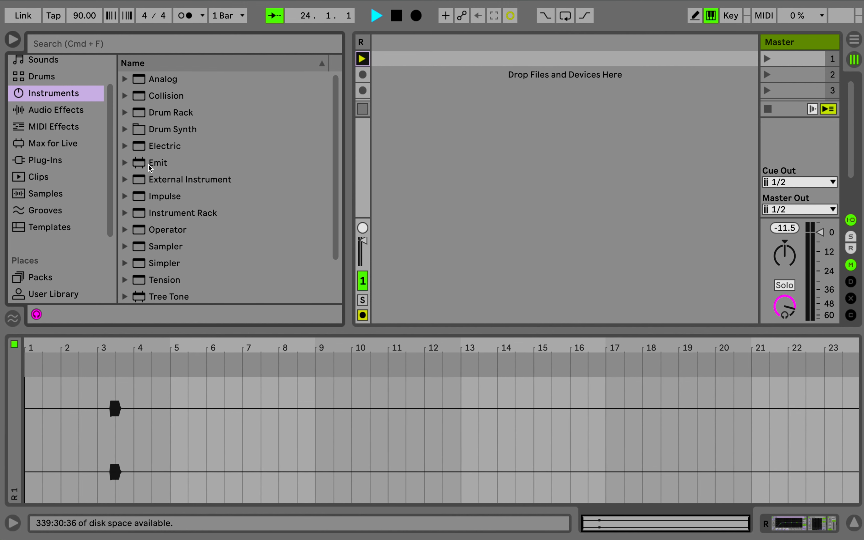
Compare the Operator, Sampler, Simpler and Wavetable entries in the instrument list
{"action": "left_click", "coordinate": [164, 232]}
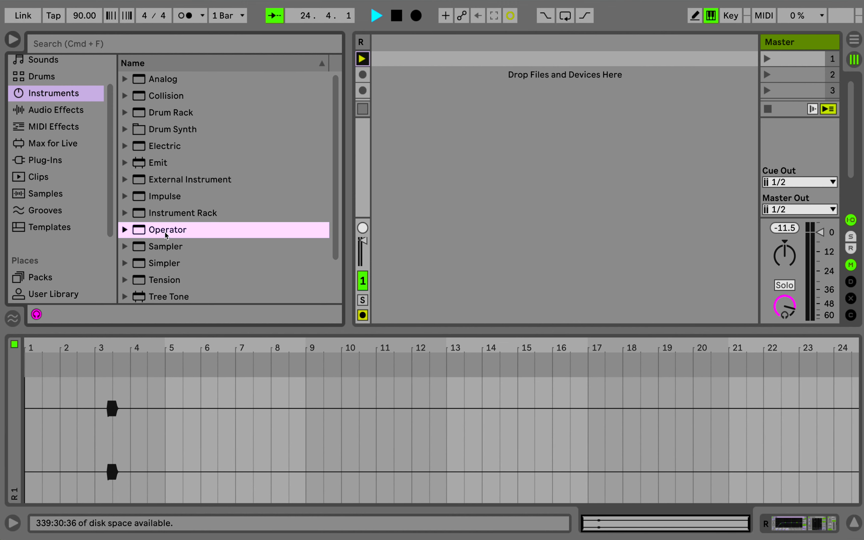
{"action": "left_click", "coordinate": [164, 245]}
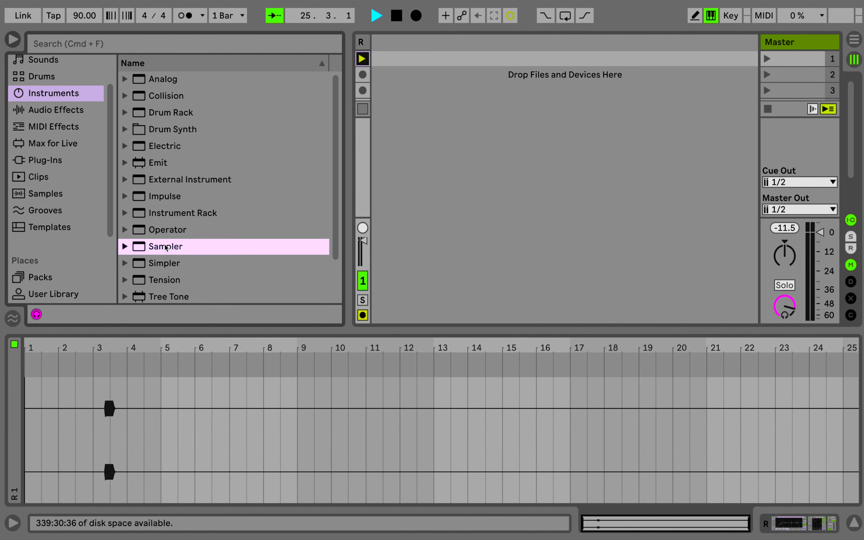
{"action": "left_click", "coordinate": [164, 264]}
{"action": "scroll", "coordinate": [165, 252], "scroll_direction": "down", "scroll_amount": 1}
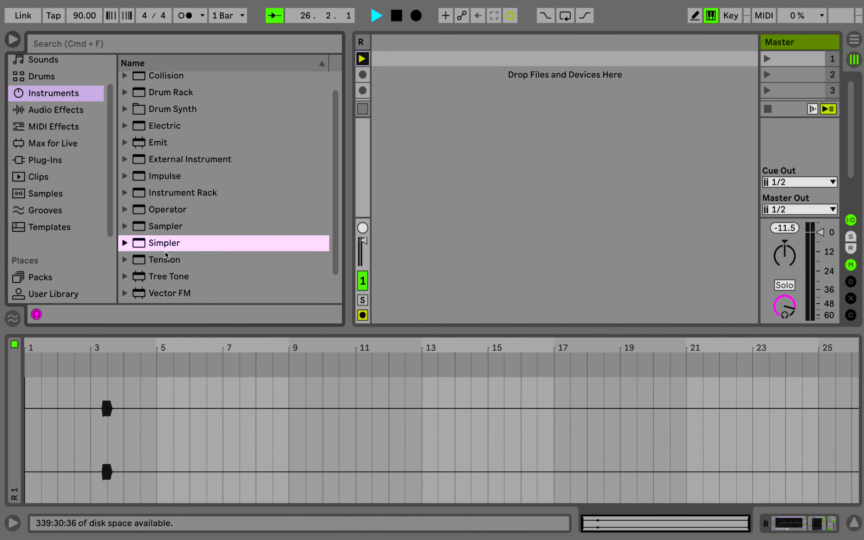
{"action": "left_click", "coordinate": [169, 228]}
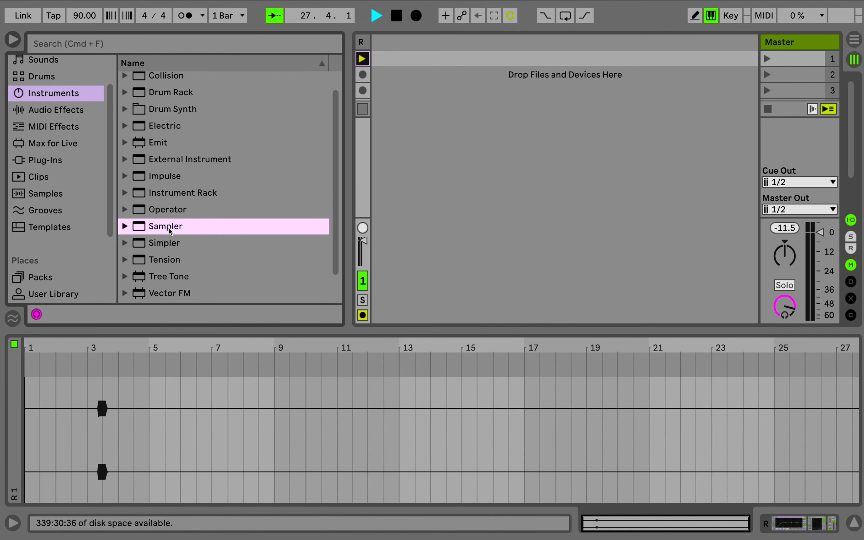
{"action": "key", "text": "Down"}
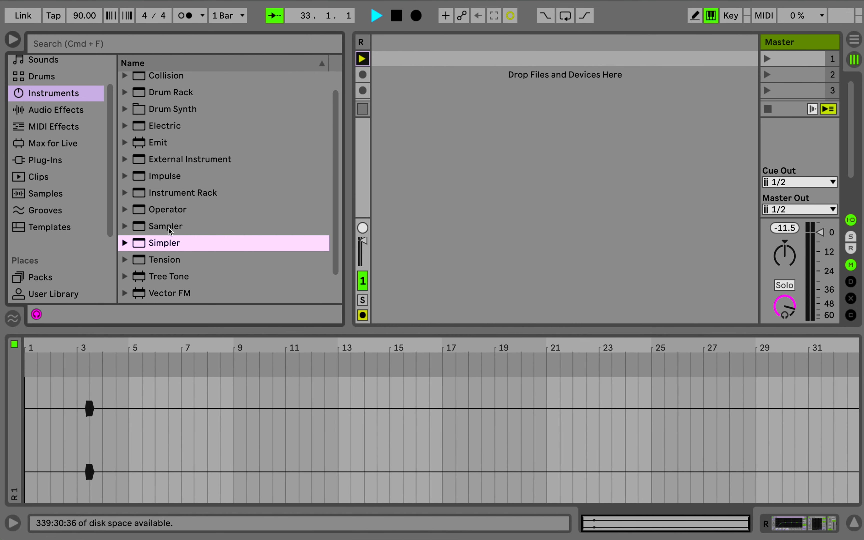
{"action": "scroll", "coordinate": [168, 229], "scroll_direction": "down", "scroll_amount": 2}
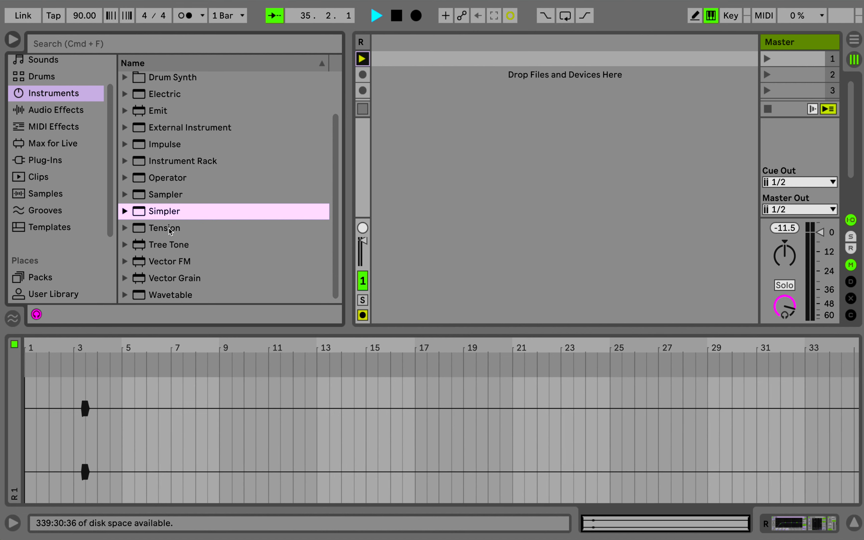
{"action": "scroll", "coordinate": [158, 196], "scroll_direction": "down", "scroll_amount": 1}
{"action": "left_click", "coordinate": [158, 196]}
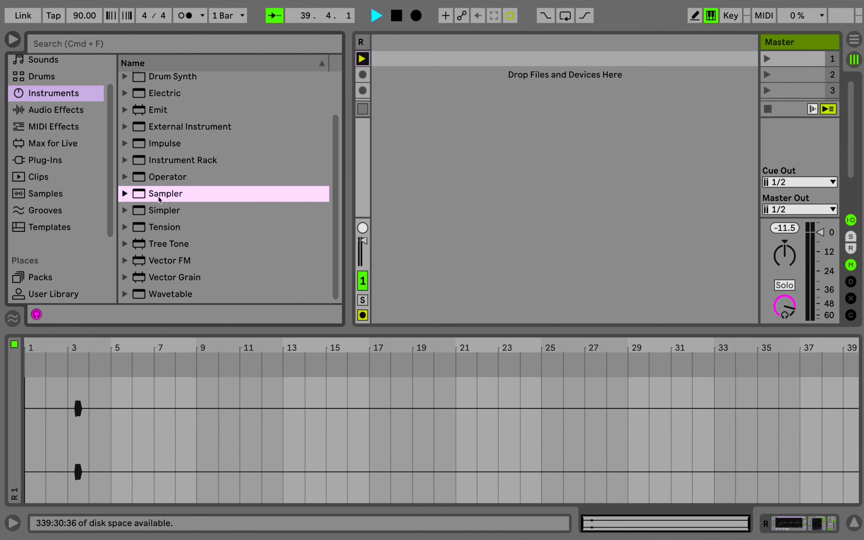
{"action": "key", "text": "Down"}
{"action": "key", "text": "Up"}
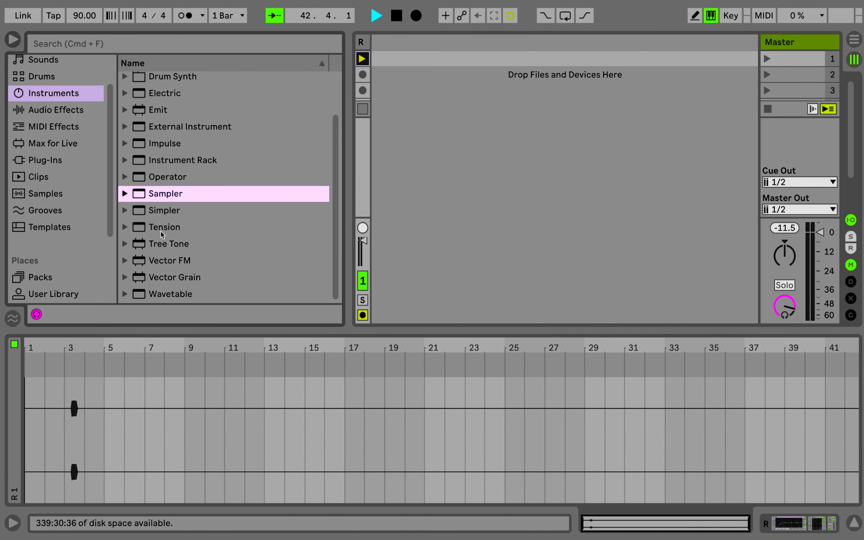
{"action": "left_click", "coordinate": [161, 295]}
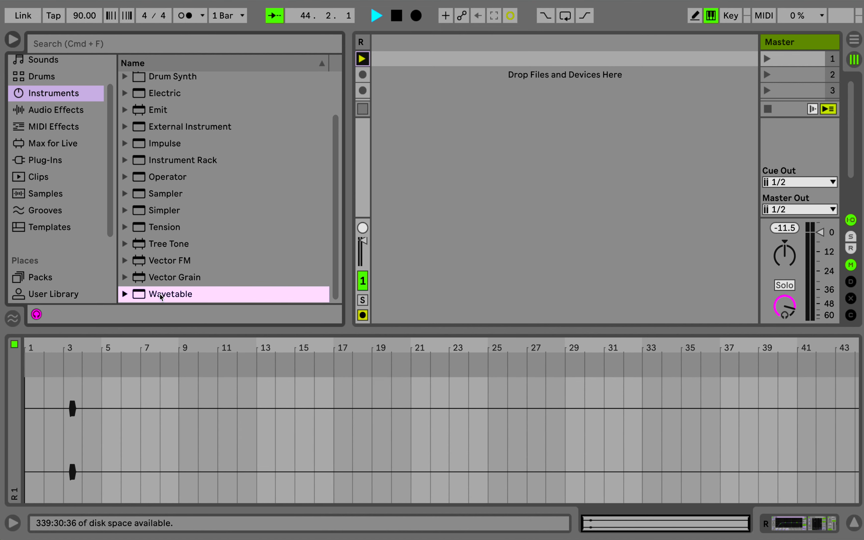
{"action": "scroll", "coordinate": [161, 296], "scroll_direction": "up", "scroll_amount": 3}
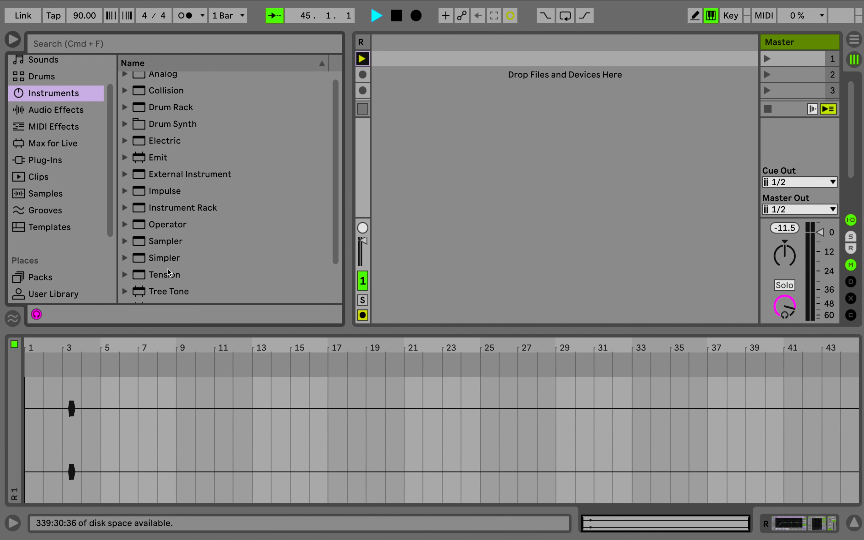
Load the Sampler instrument onto a new MIDI track in the empty session area
{"action": "left_click", "coordinate": [172, 241]}
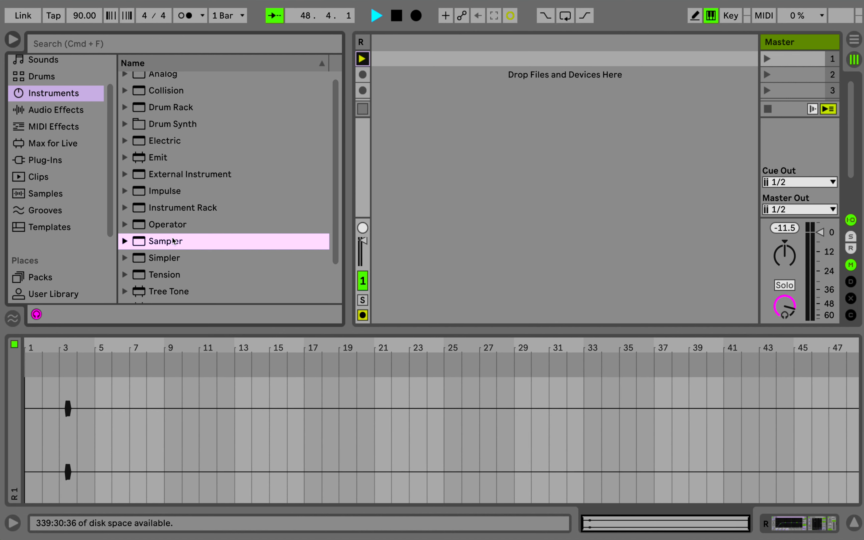
{"action": "scroll", "coordinate": [161, 295], "scroll_direction": "down", "scroll_amount": 3}
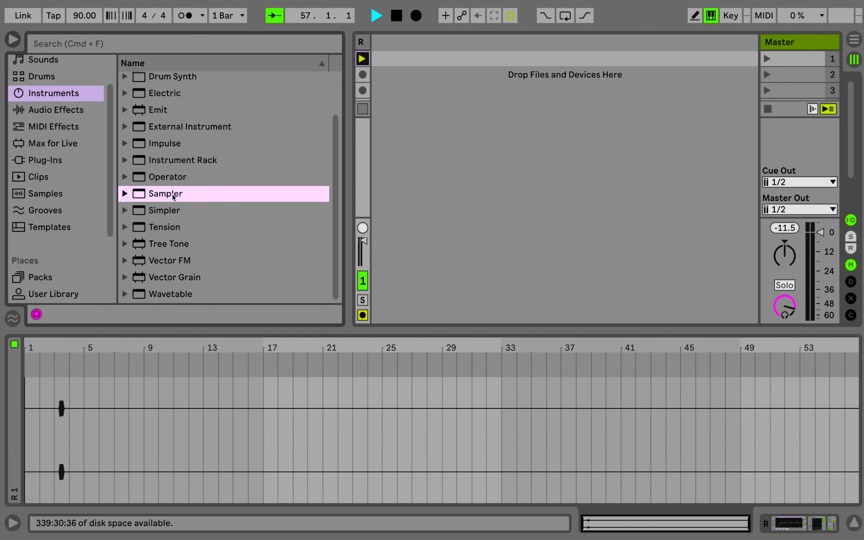
{"action": "left_click_drag", "start_coordinate": [172, 194], "coordinate": [408, 57]}
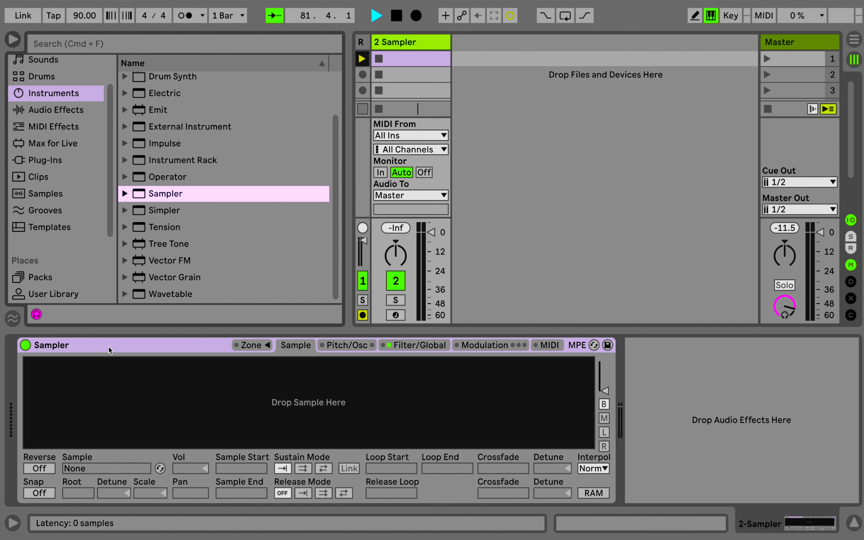
Load Wavetable onto another new MIDI track and switch oscillator 1 to the Filter category's Modern Sweep 1 wavetable
{"action": "left_click_drag", "start_coordinate": [164, 295], "coordinate": [491, 68]}
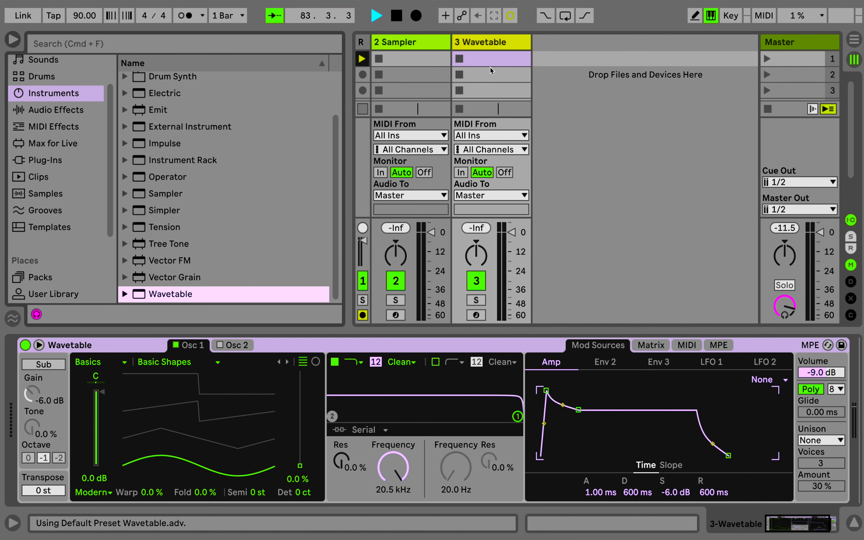
{"action": "left_click", "coordinate": [100, 362]}
{"action": "left_click", "coordinate": [100, 428]}
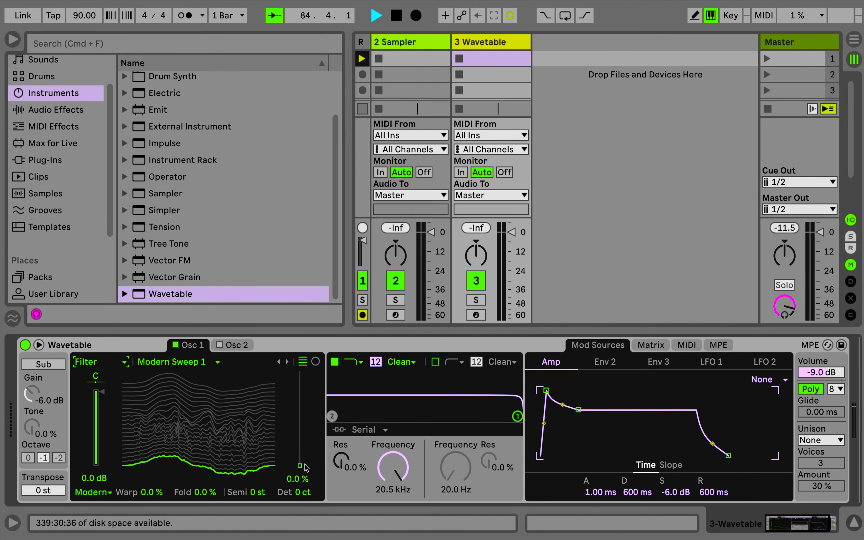
Sweep oscillator 1's wavetable position up and down through the Modern Sweep 1 shapes, ending at 83%
{"action": "left_click_drag", "start_coordinate": [306, 467], "coordinate": [308, 413]}
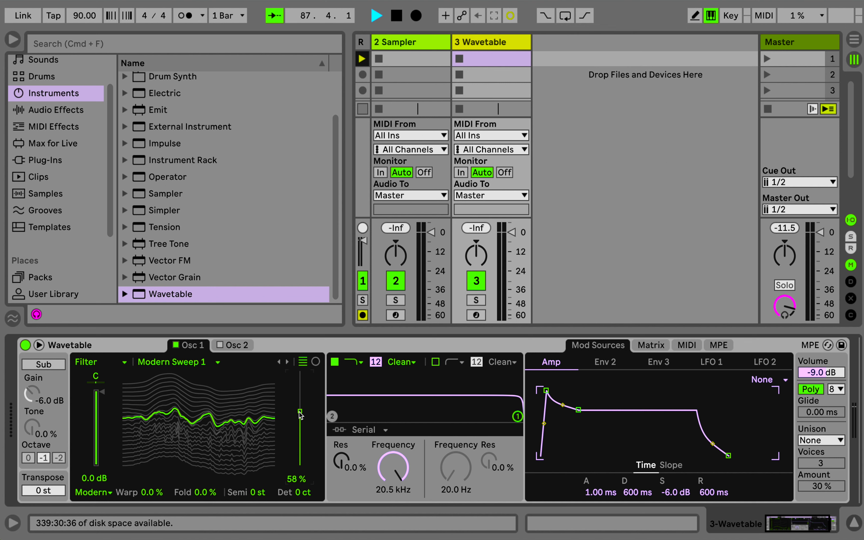
{"action": "mouse_move", "coordinate": [300, 414]}
{"action": "left_mouse_down"}
{"action": "mouse_move", "coordinate": [300, 376]}
{"action": "mouse_move", "coordinate": [300, 461]}
{"action": "mouse_move", "coordinate": [300, 381]}
{"action": "mouse_move", "coordinate": [300, 450]}
{"action": "mouse_move", "coordinate": [300, 381]}
{"action": "mouse_move", "coordinate": [300, 404]}
{"action": "left_mouse_up"}
{"action": "mouse_move", "coordinate": [300, 449]}
{"action": "left_mouse_down"}
{"action": "mouse_move", "coordinate": [300, 383]}
{"action": "mouse_move", "coordinate": [300, 429]}
{"action": "left_mouse_up"}
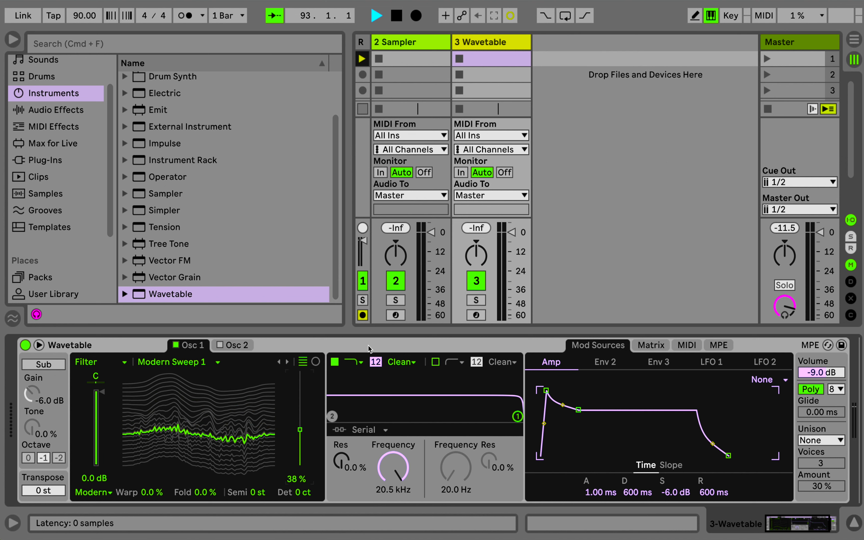
{"action": "left_click", "coordinate": [472, 47]}
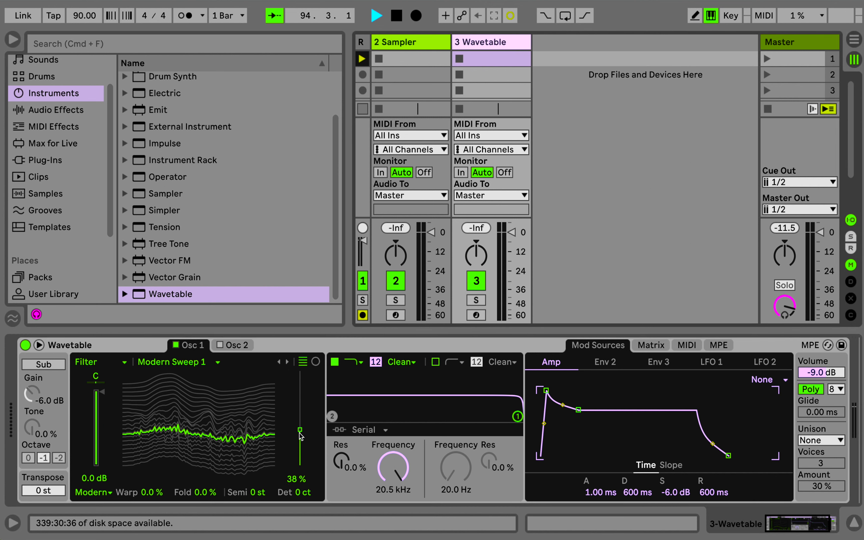
{"action": "left_click_drag", "start_coordinate": [301, 436], "coordinate": [301, 389]}
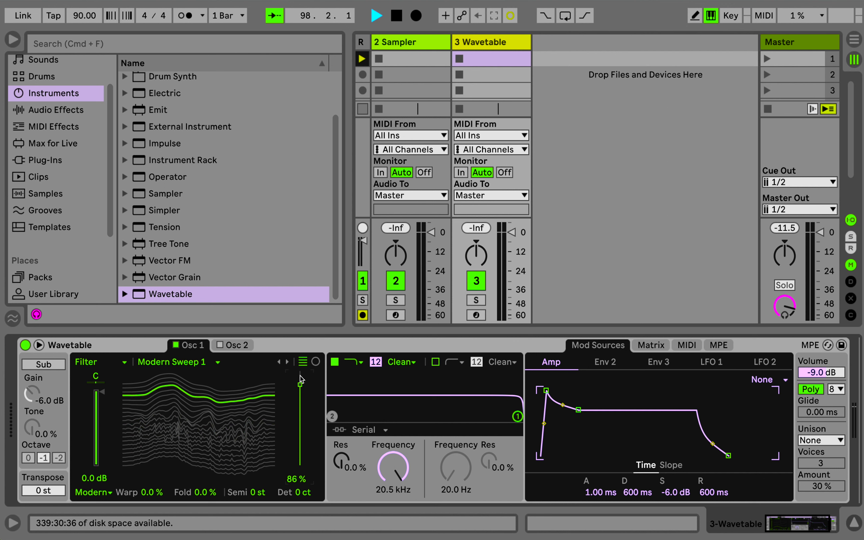
{"action": "mouse_move", "coordinate": [302, 379]}
{"action": "left_mouse_down"}
{"action": "mouse_move", "coordinate": [302, 450]}
{"action": "mouse_move", "coordinate": [302, 387]}
{"action": "left_mouse_up"}
Delete the Wavetable track, keeping only the Sampler track
{"action": "left_click", "coordinate": [487, 42]}
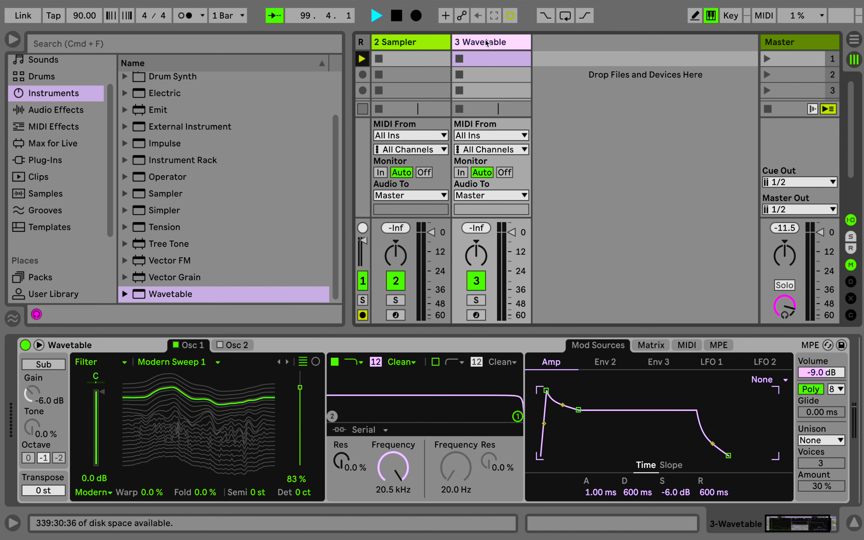
{"action": "key", "text": "Delete"}
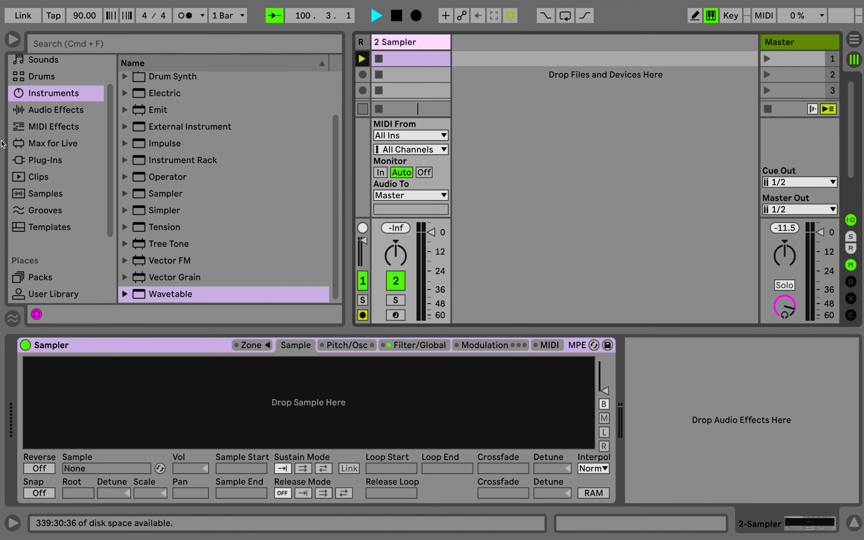
Browse the contents of the Audio Effects category, the installed Packs and the User Library
{"action": "left_click", "coordinate": [59, 112]}
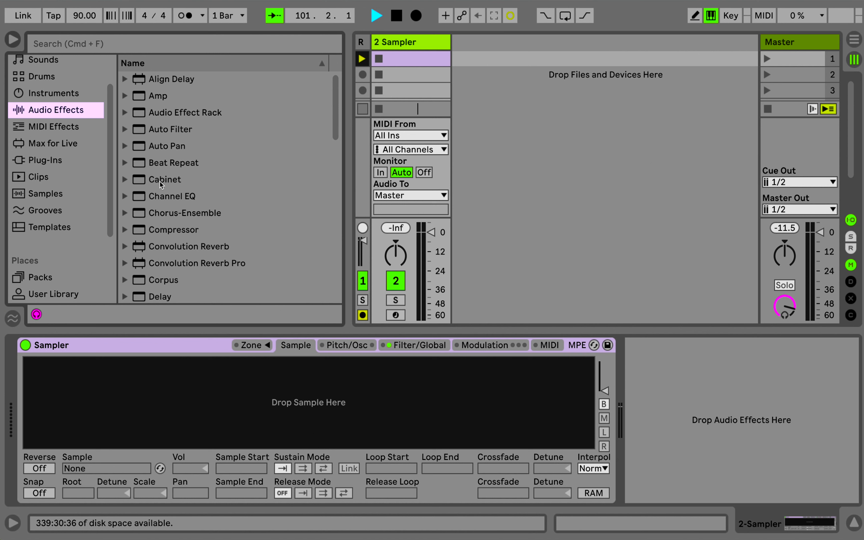
{"action": "scroll", "coordinate": [160, 182], "scroll_direction": "down", "scroll_amount": 1}
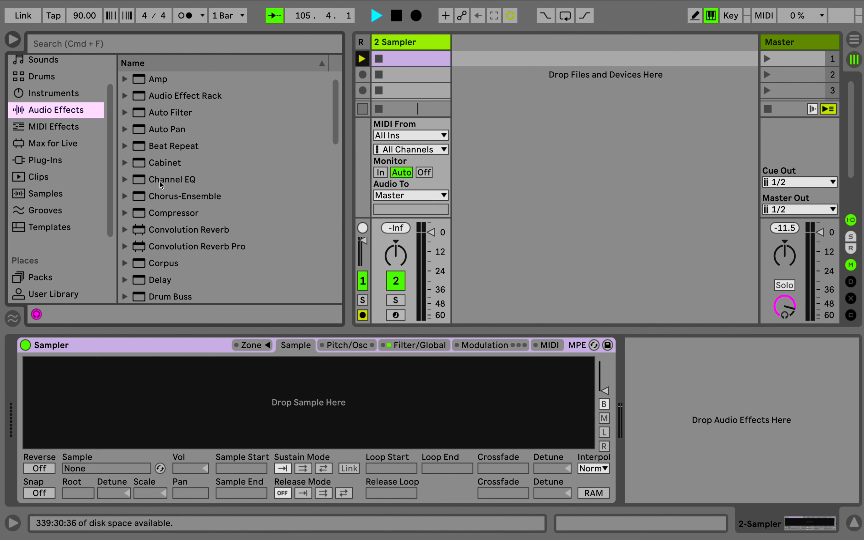
{"action": "scroll", "coordinate": [160, 181], "scroll_direction": "down", "scroll_amount": 3}
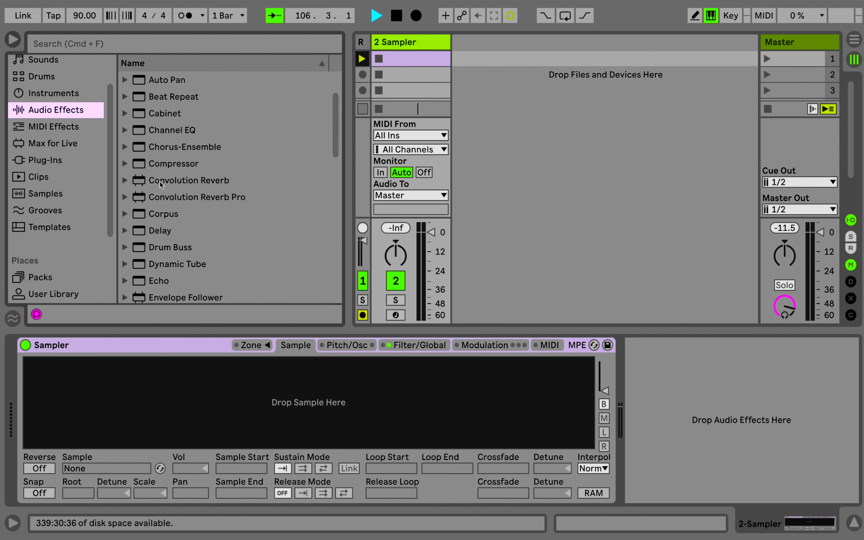
{"action": "scroll", "coordinate": [52, 210], "scroll_direction": "down", "scroll_amount": 2}
{"action": "left_click", "coordinate": [49, 244]}
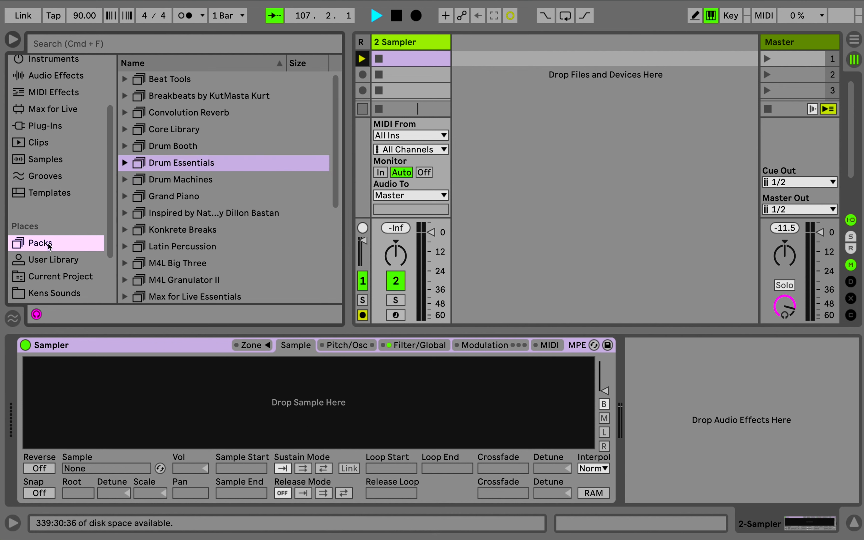
{"action": "left_click", "coordinate": [44, 258]}
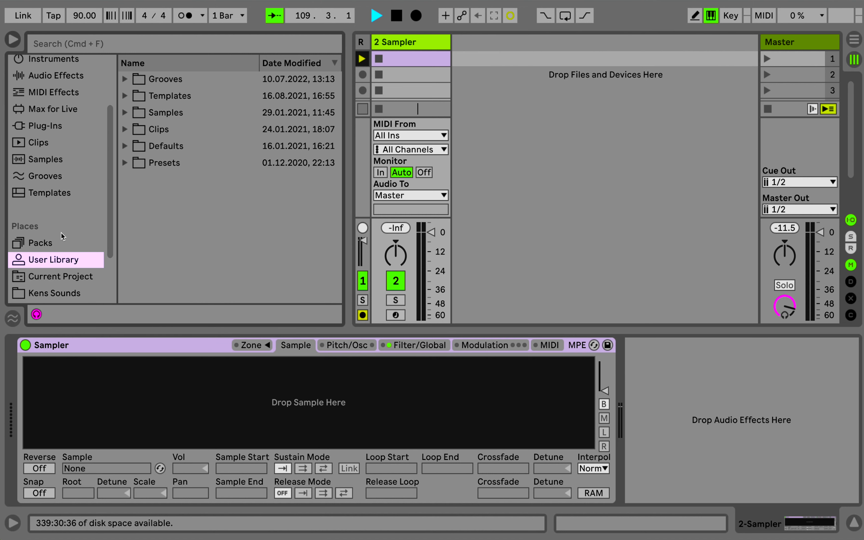
List the available samples and preview the audio file 0001 5-Audio.wav
{"action": "scroll", "coordinate": [61, 233], "scroll_direction": "up", "scroll_amount": 3}
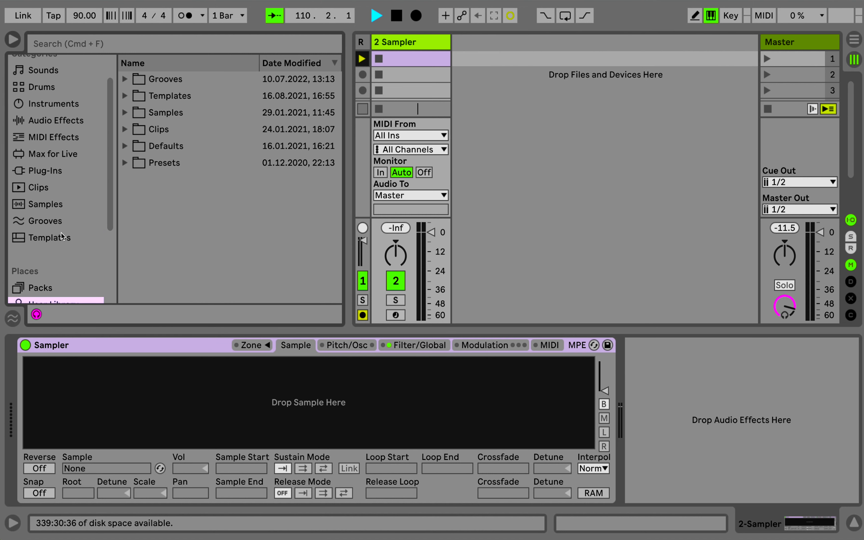
{"action": "left_click", "coordinate": [60, 209]}
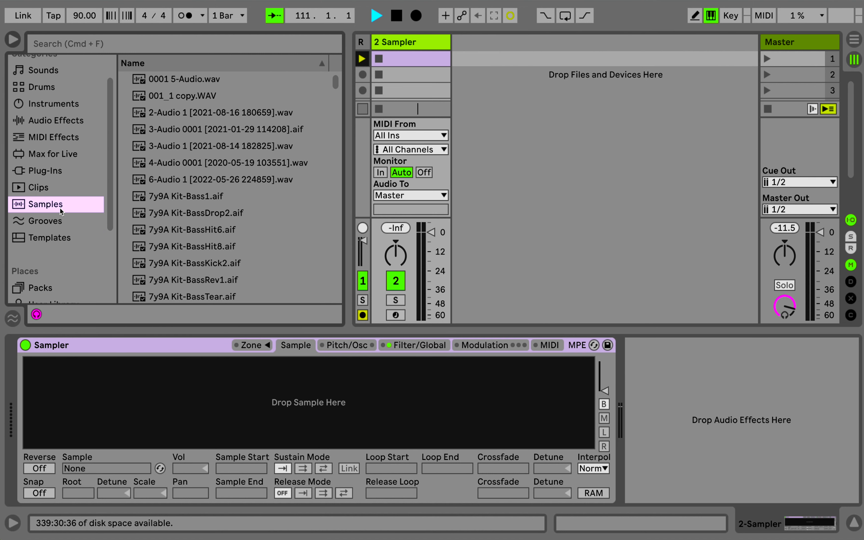
{"action": "left_click", "coordinate": [186, 84]}
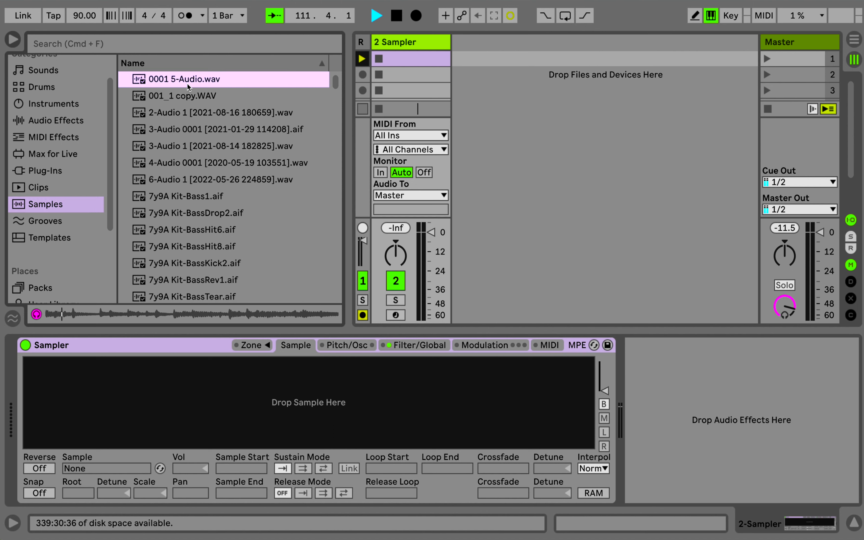
Load the audio file 0001 5-Audio.wav into the empty Sampler and look through the list of available samples
{"action": "left_click_drag", "start_coordinate": [187, 83], "coordinate": [169, 409]}
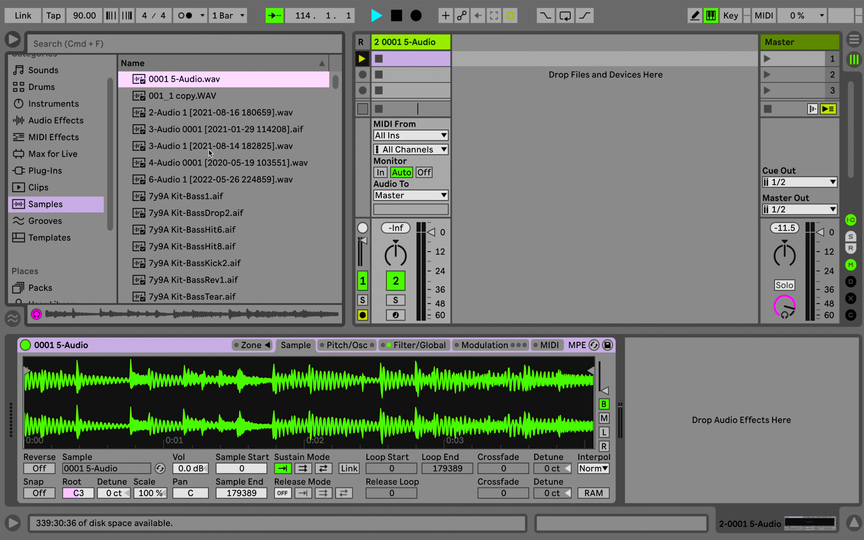
{"action": "left_click", "coordinate": [57, 207]}
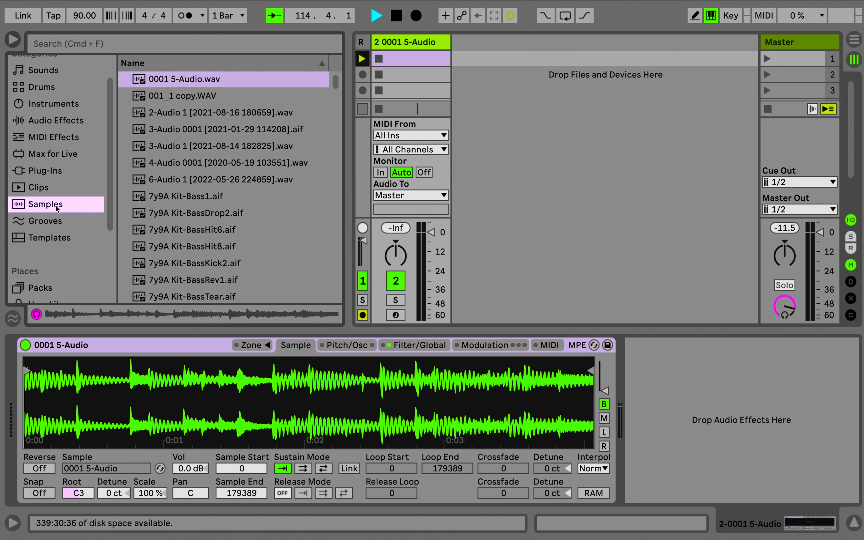
{"action": "scroll", "coordinate": [189, 131], "scroll_direction": "down", "scroll_amount": 3}
{"action": "scroll", "coordinate": [189, 131], "scroll_direction": "up", "scroll_amount": 3}
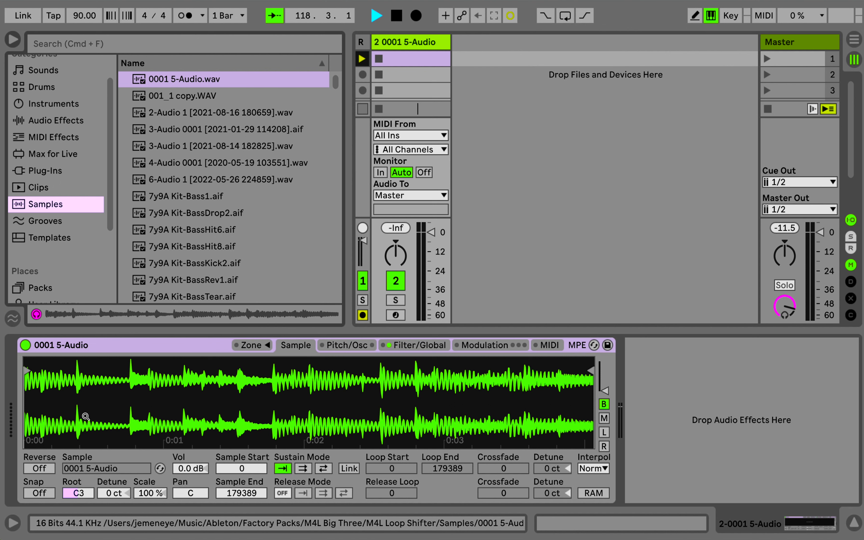
{"action": "left_click", "coordinate": [101, 347]}
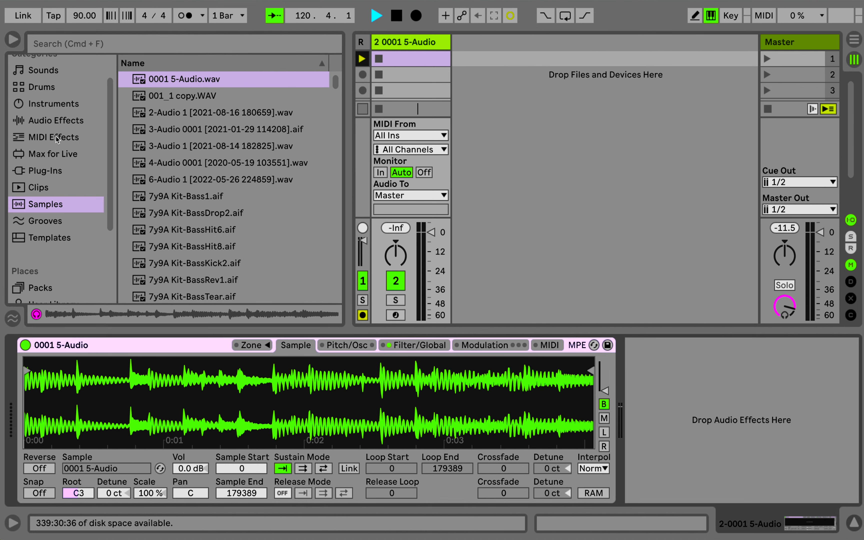
Add a Limiter from the Audio Effects after the Sampler and arm the track for recording
{"action": "left_click", "coordinate": [57, 121]}
{"action": "scroll", "coordinate": [147, 194], "scroll_direction": "down", "scroll_amount": 10}
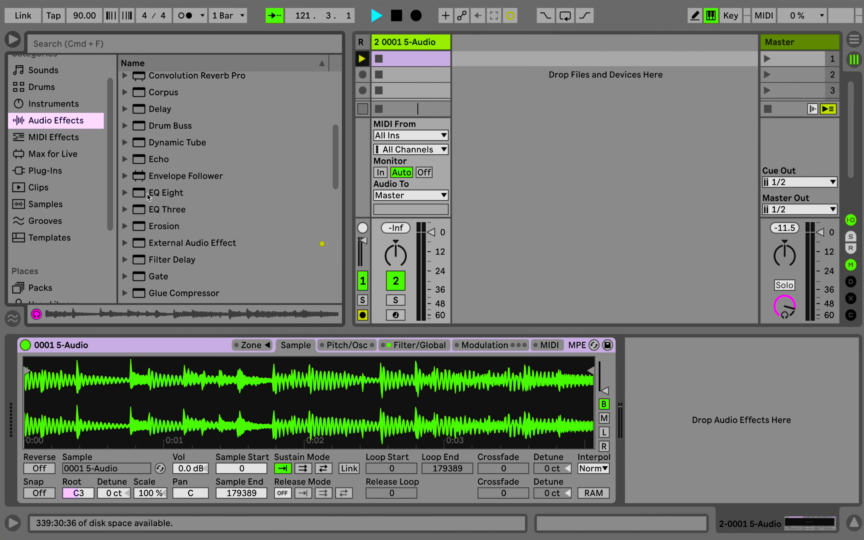
{"action": "scroll", "coordinate": [147, 195], "scroll_direction": "down", "scroll_amount": 5}
{"action": "left_click_drag", "start_coordinate": [150, 207], "coordinate": [639, 382]}
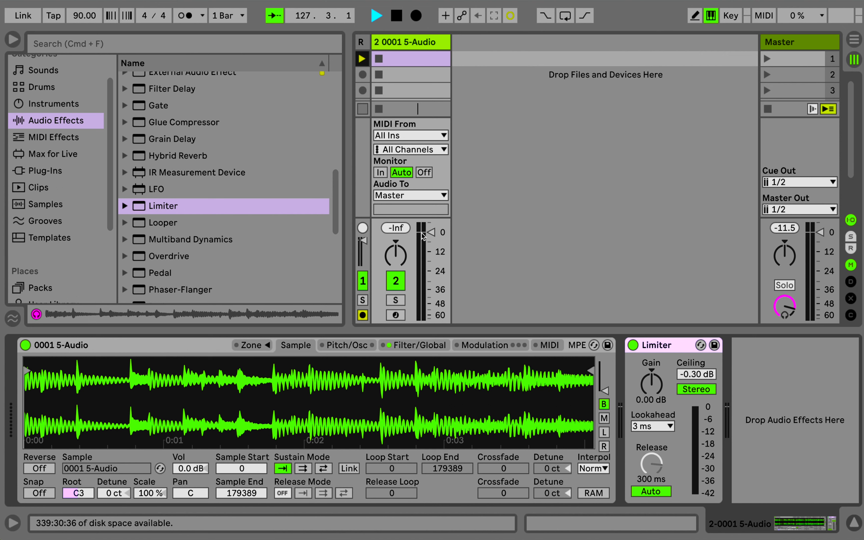
{"action": "left_click", "coordinate": [395, 315]}
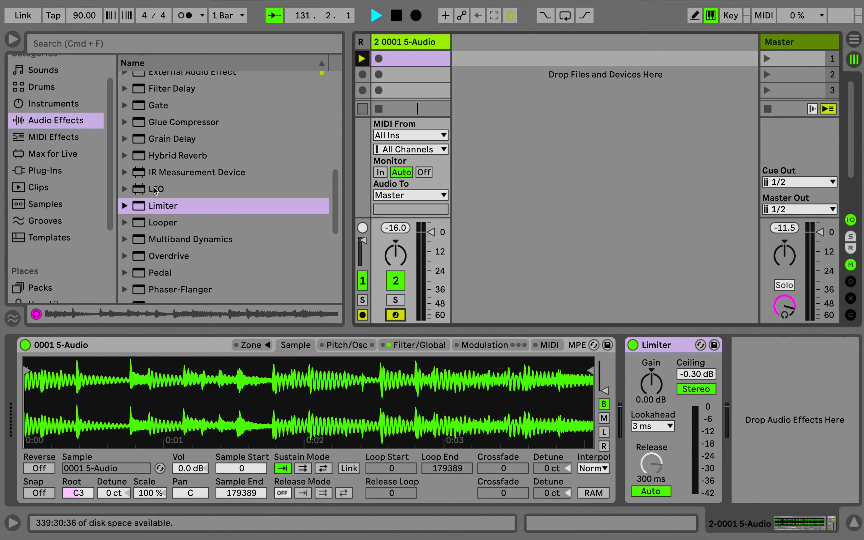
Insert an EQ Eight between the Sampler and the Limiter and fold the device
{"action": "scroll", "coordinate": [156, 191], "scroll_direction": "up", "scroll_amount": 5}
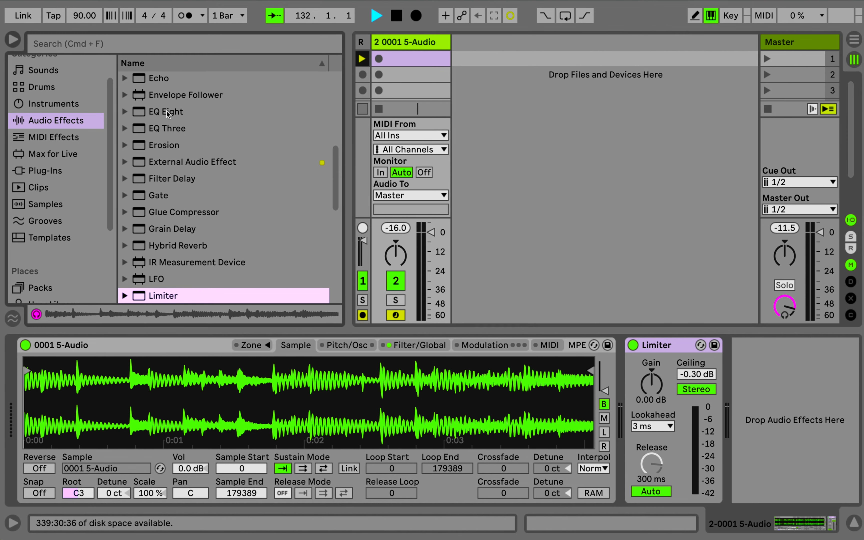
{"action": "left_click_drag", "start_coordinate": [168, 113], "coordinate": [637, 374]}
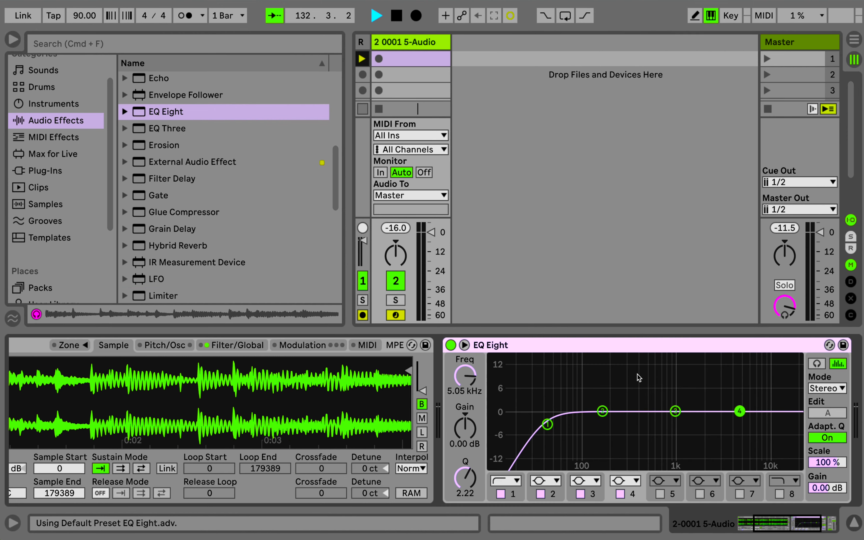
{"action": "double_click", "coordinate": [625, 345]}
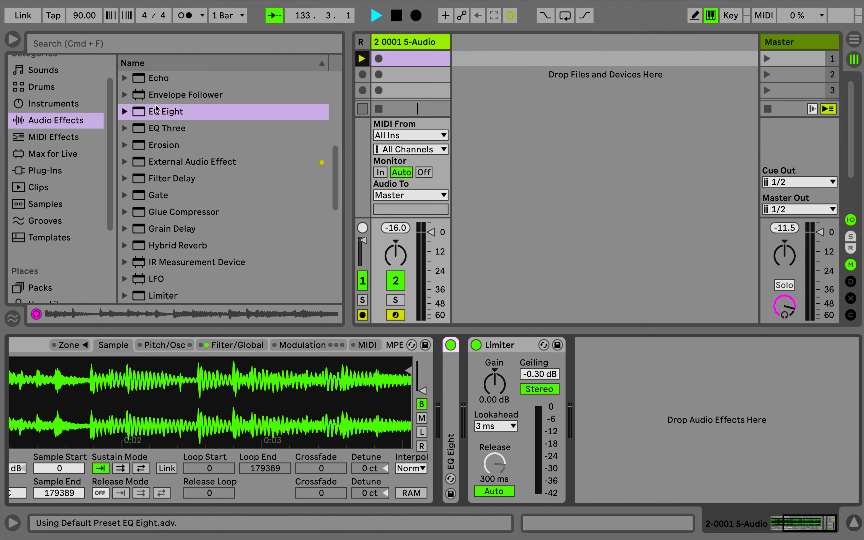
Insert a Compressor between EQ Eight and the Limiter with ratio 2.63:1, threshold -6.48 dB and attack 12.5 ms
{"action": "scroll", "coordinate": [156, 107], "scroll_direction": "up", "scroll_amount": 15}
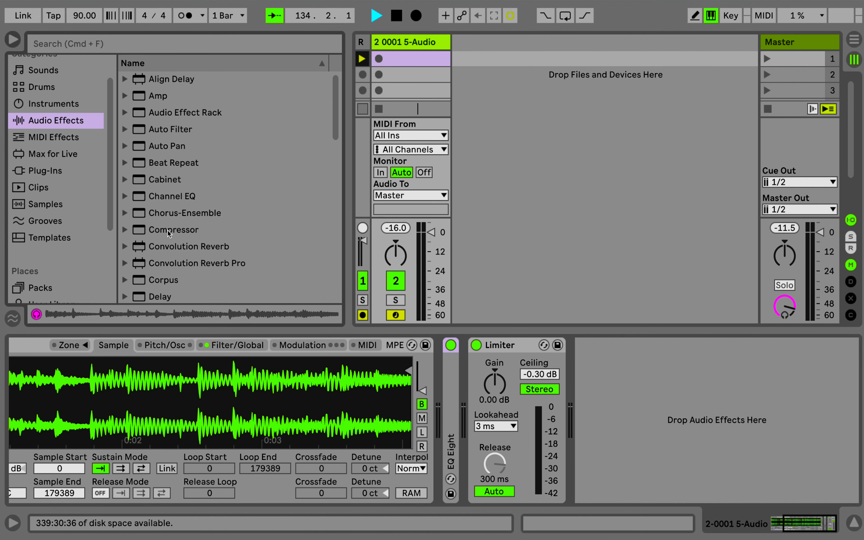
{"action": "left_click_drag", "start_coordinate": [167, 230], "coordinate": [490, 383]}
{"action": "left_click_drag", "start_coordinate": [546, 403], "coordinate": [546, 408]}
{"action": "mouse_move", "coordinate": [492, 421]}
{"action": "left_mouse_down"}
{"action": "mouse_move", "coordinate": [492, 411]}
{"action": "mouse_move", "coordinate": [490, 422]}
{"action": "left_mouse_up"}
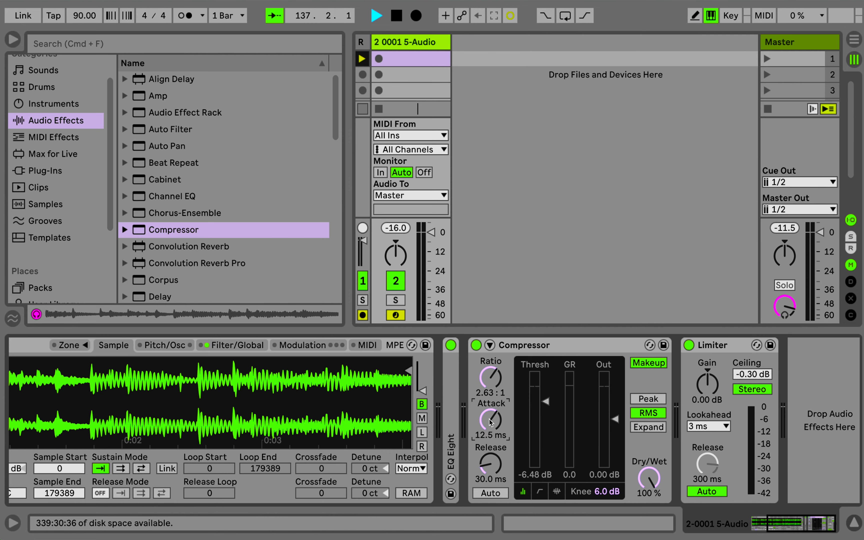
{"action": "scroll", "coordinate": [490, 423], "scroll_direction": "left", "scroll_amount": 5}
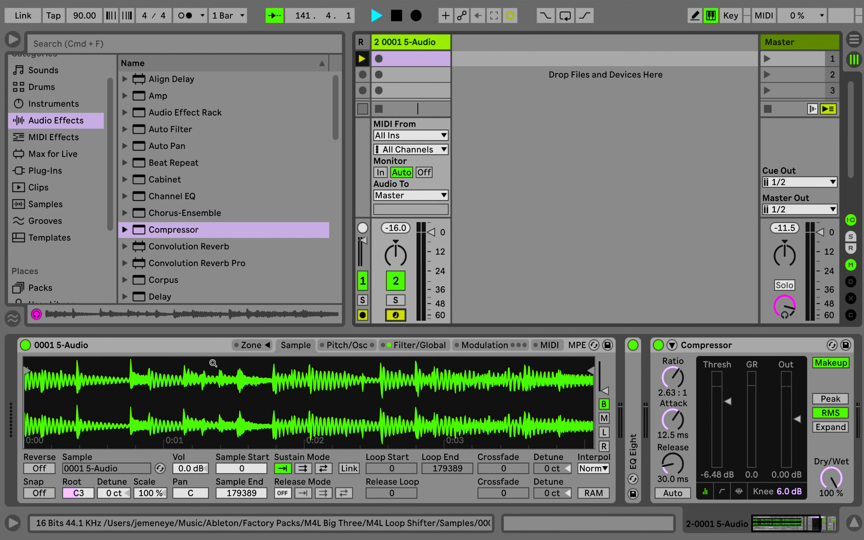
Play the loaded sample with notes and set Sampler's Sustain Mode to forward looping
{"action": "key", "text": "a"}
{"action": "key", "text": "a"}
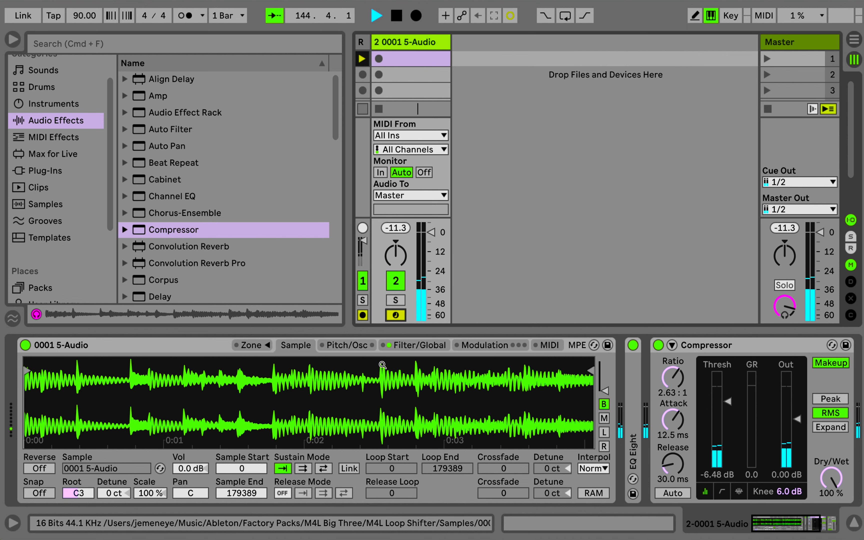
{"action": "left_click", "coordinate": [304, 469]}
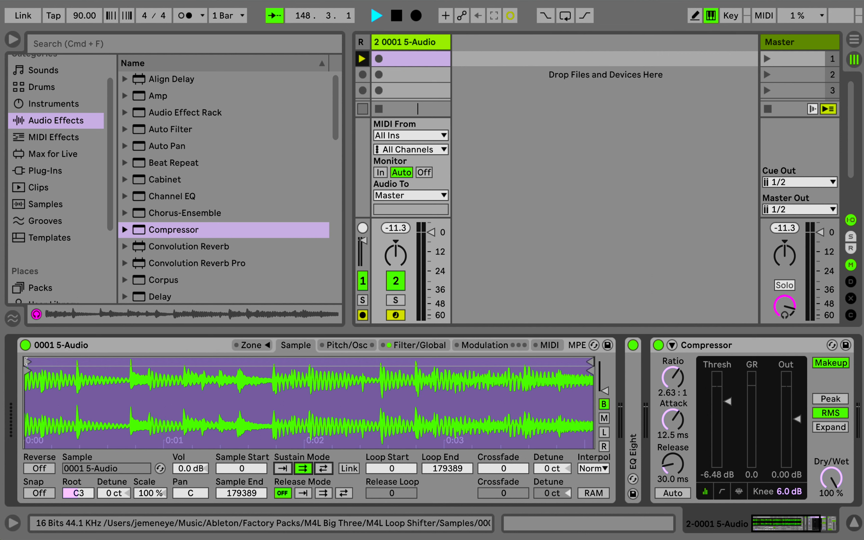
Try Sampler's filter as a lowpass at about 534 Hz with 27% resonance, and as a highpass at about 11.7 kHz with 52%
{"action": "left_click", "coordinate": [420, 346]}
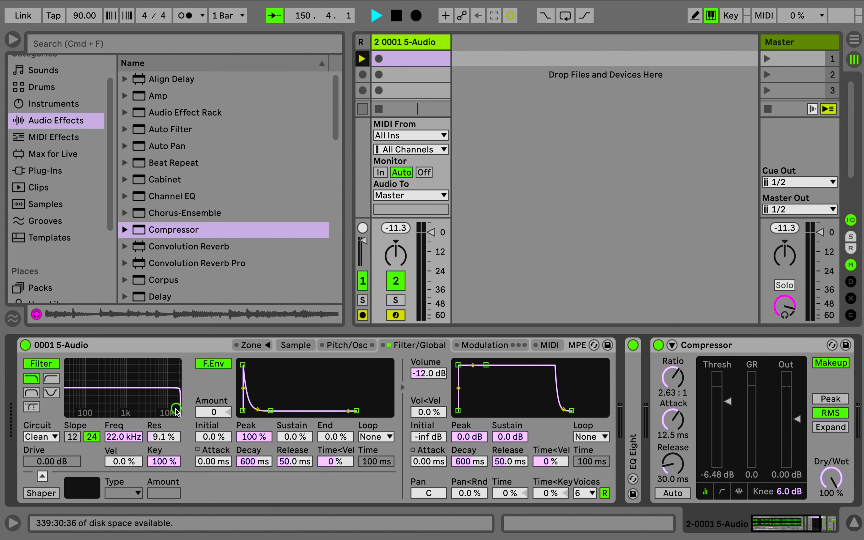
{"action": "left_click_drag", "start_coordinate": [176, 407], "coordinate": [116, 402]}
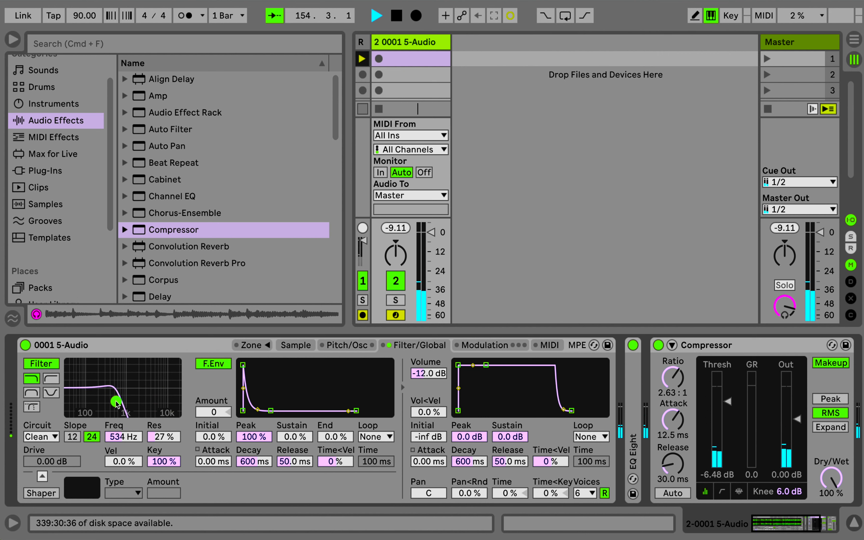
{"action": "left_click", "coordinate": [51, 379]}
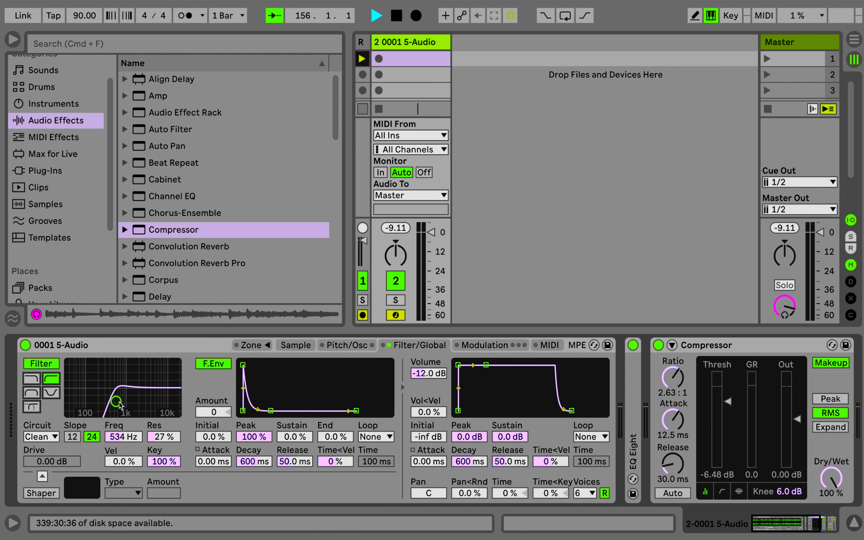
{"action": "left_click_drag", "start_coordinate": [120, 406], "coordinate": [166, 392]}
Change the filter circuit to OSR and raise its drive to about 1.31 dB
{"action": "left_click", "coordinate": [40, 437]}
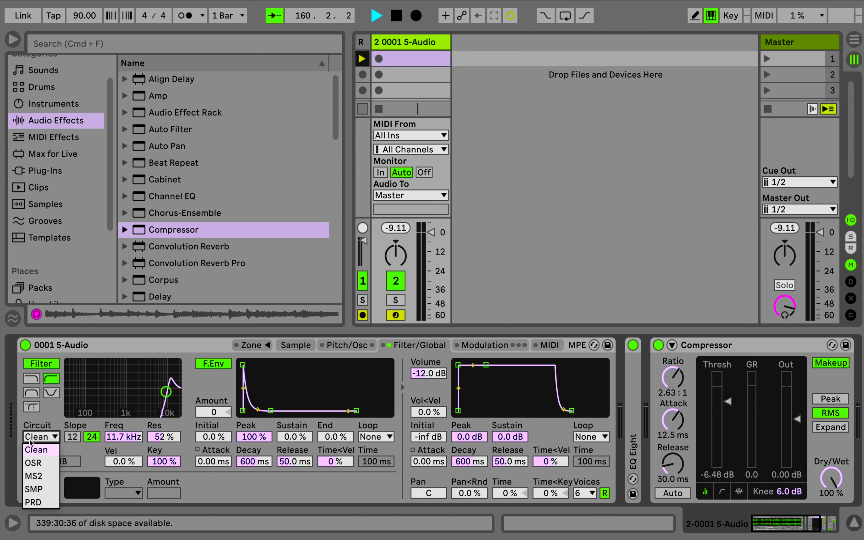
{"action": "left_click", "coordinate": [38, 464]}
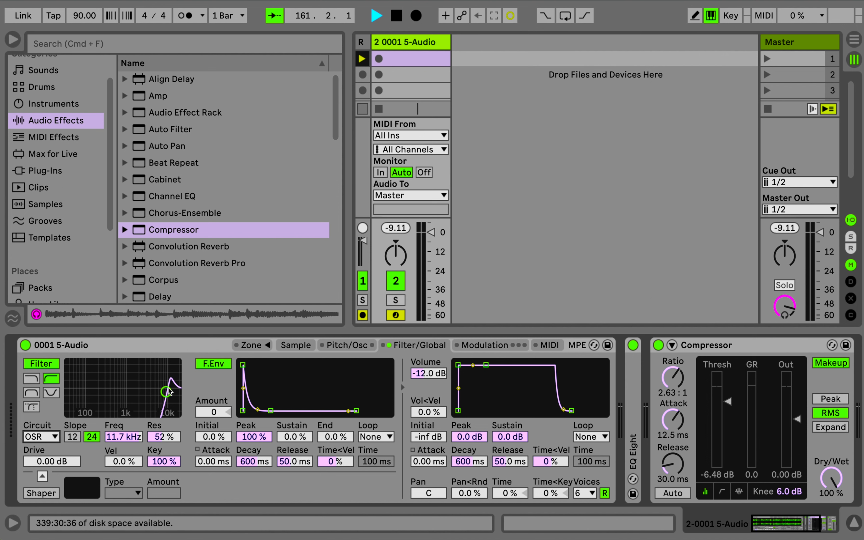
{"action": "left_click", "coordinate": [40, 437]}
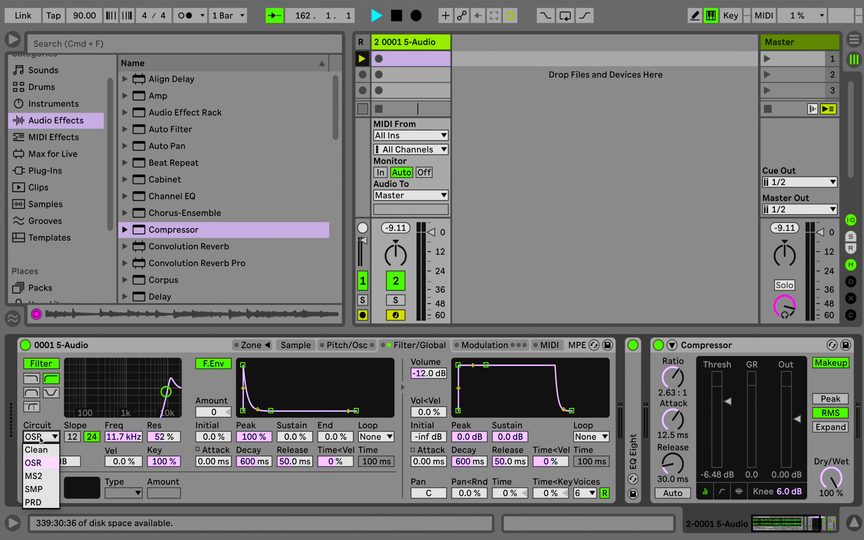
{"action": "left_click", "coordinate": [41, 463]}
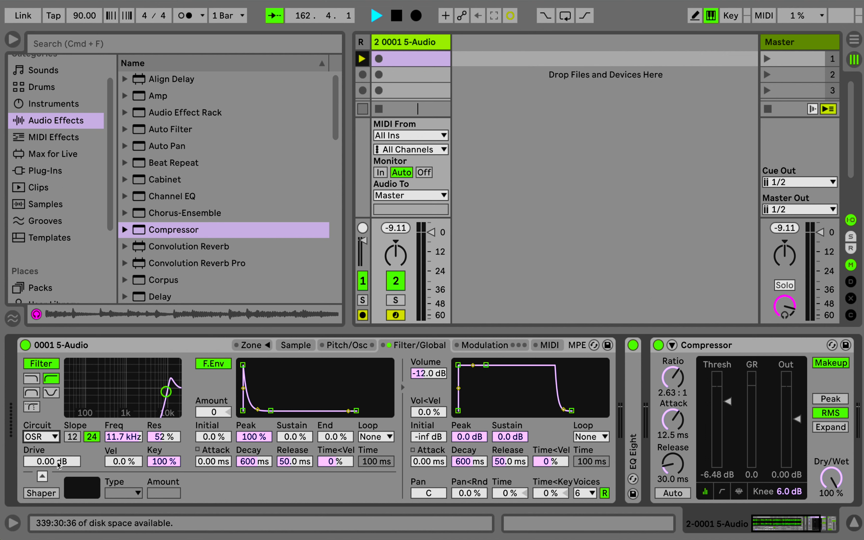
{"action": "left_click_drag", "start_coordinate": [59, 464], "coordinate": [58, 457]}
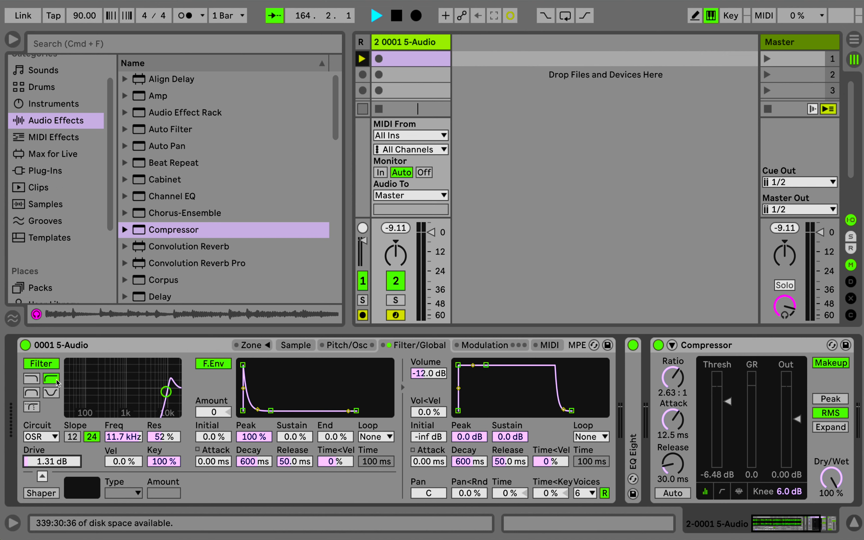
Sweep the highpass cutoff down to about 117 Hz and back up to about 1.30 kHz at 41% resonance, comparing with the filter bypassed
{"action": "mouse_move", "coordinate": [166, 392]}
{"action": "left_mouse_down"}
{"action": "mouse_move", "coordinate": [132, 391]}
{"action": "mouse_move", "coordinate": [158, 392]}
{"action": "left_mouse_up"}
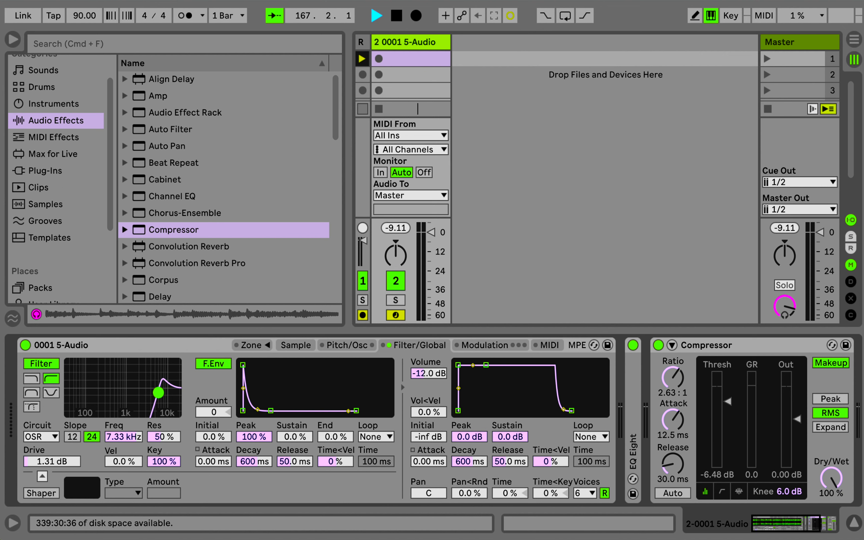
{"action": "left_click_drag", "start_coordinate": [159, 392], "coordinate": [91, 400]}
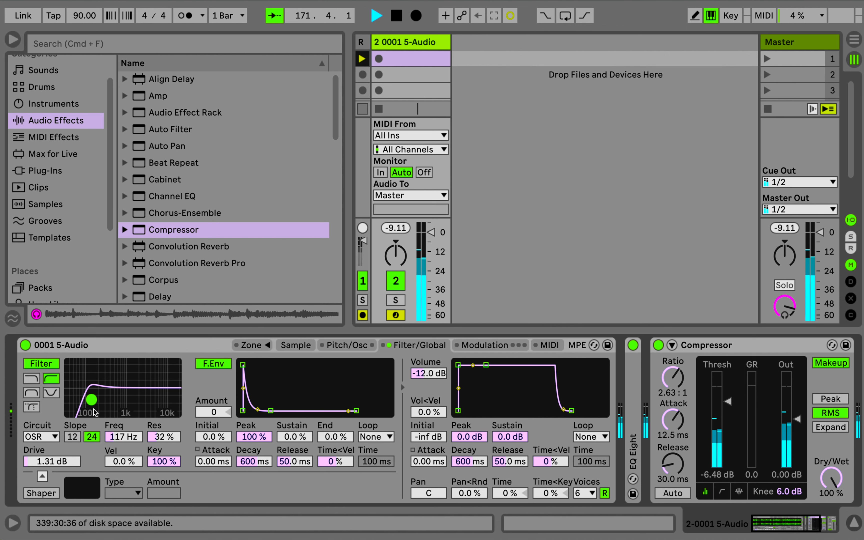
{"action": "left_click", "coordinate": [41, 364]}
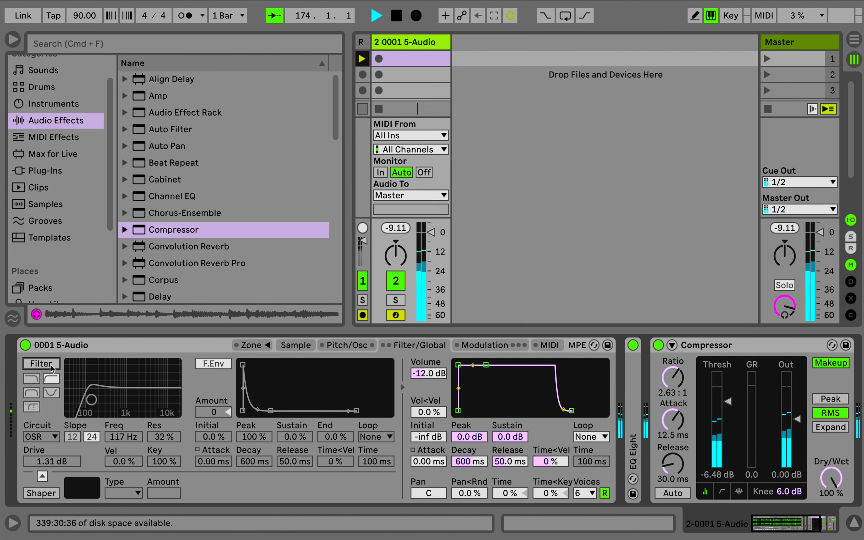
{"action": "left_click", "coordinate": [40, 363]}
{"action": "left_click_drag", "start_coordinate": [91, 399], "coordinate": [131, 399]}
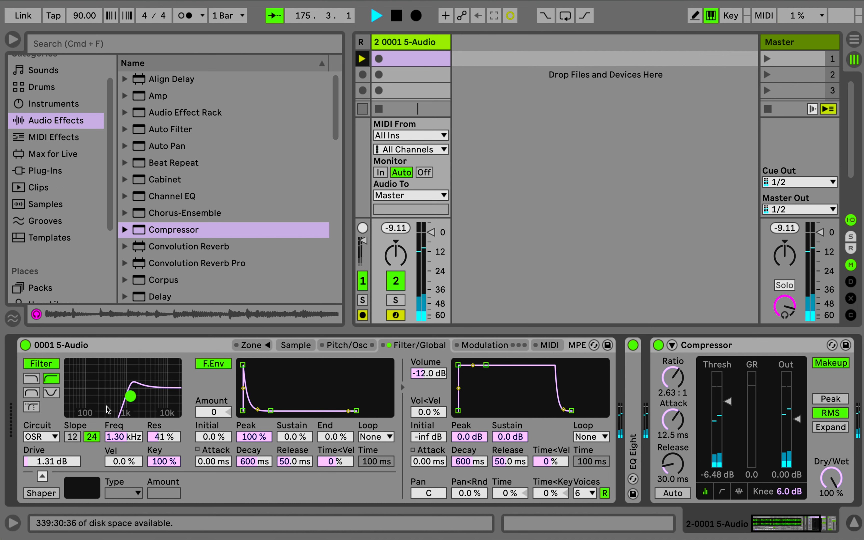
Switch the filter to lowpass at about 1.60 kHz with 18% resonance and reset its drive to 0 dB
{"action": "left_click", "coordinate": [32, 379]}
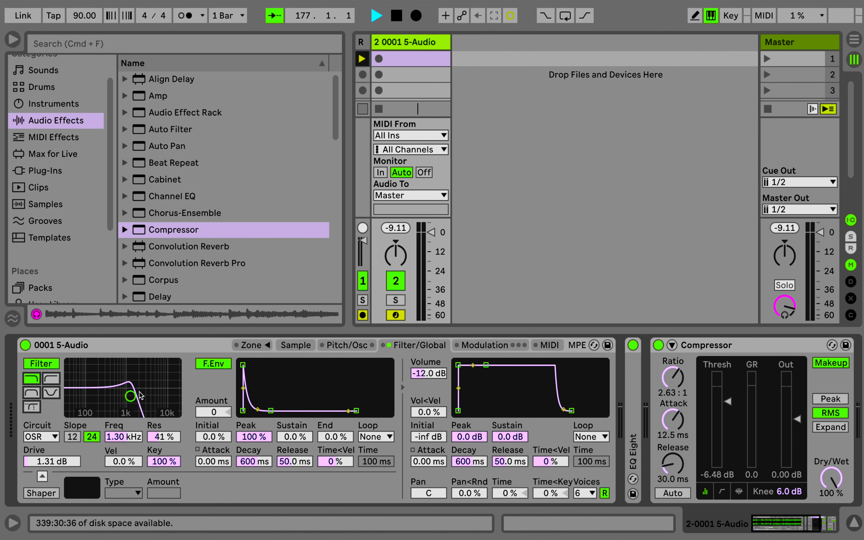
{"action": "left_click_drag", "start_coordinate": [132, 398], "coordinate": [135, 408]}
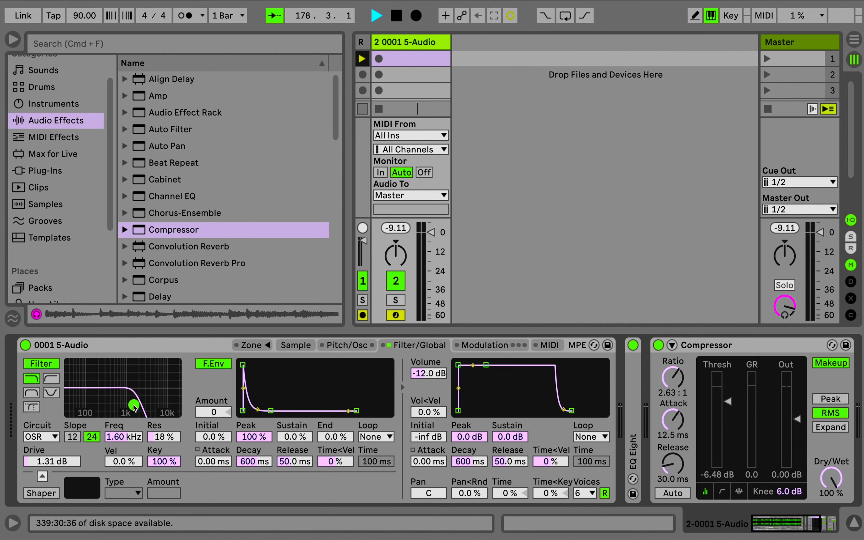
{"action": "double_click", "coordinate": [42, 462]}
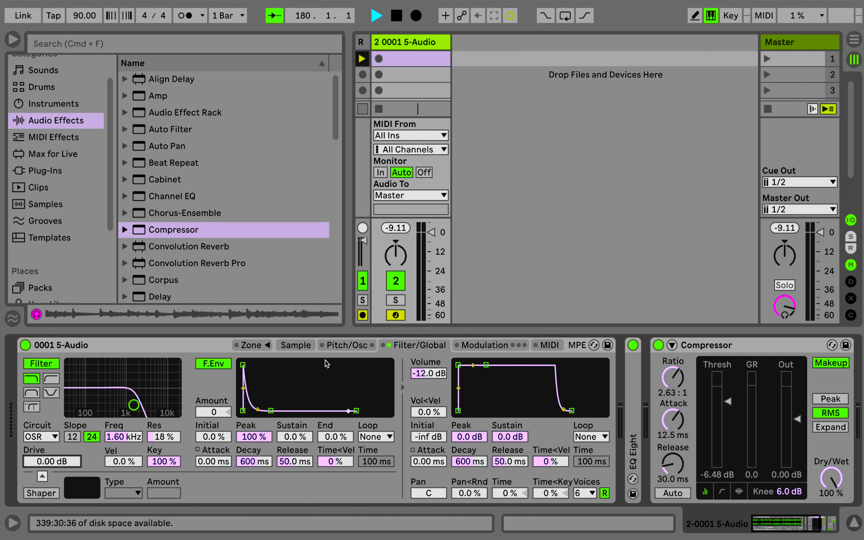
Compare back-and-forth sustain looping with forward looping on the sample, finishing on forward looping
{"action": "left_click", "coordinate": [308, 345]}
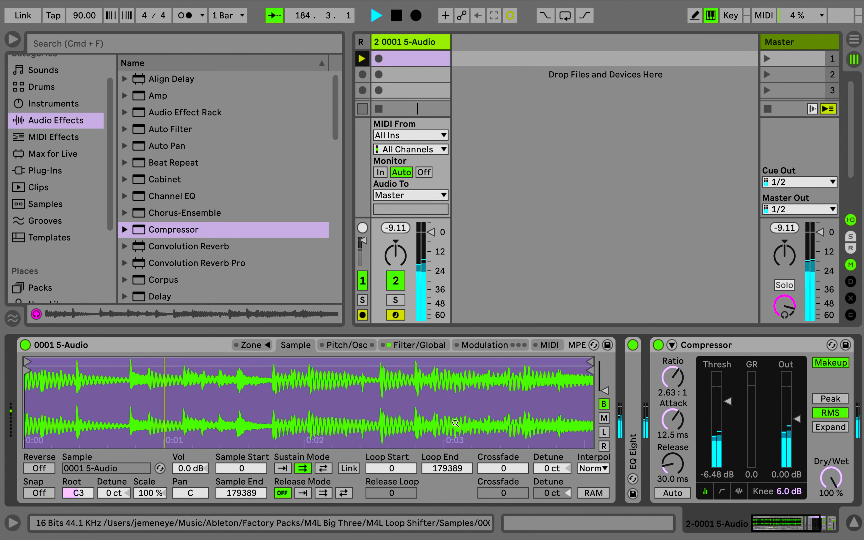
{"action": "left_click", "coordinate": [323, 469]}
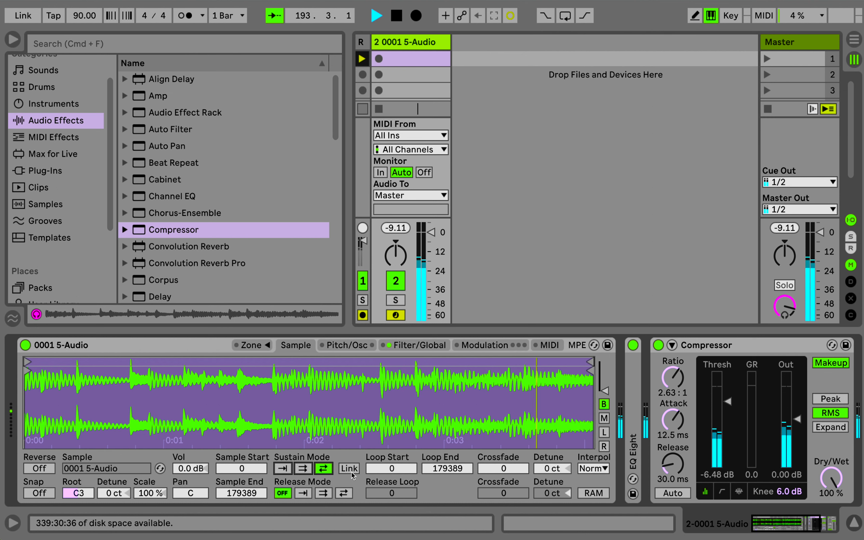
{"action": "left_click", "coordinate": [302, 469]}
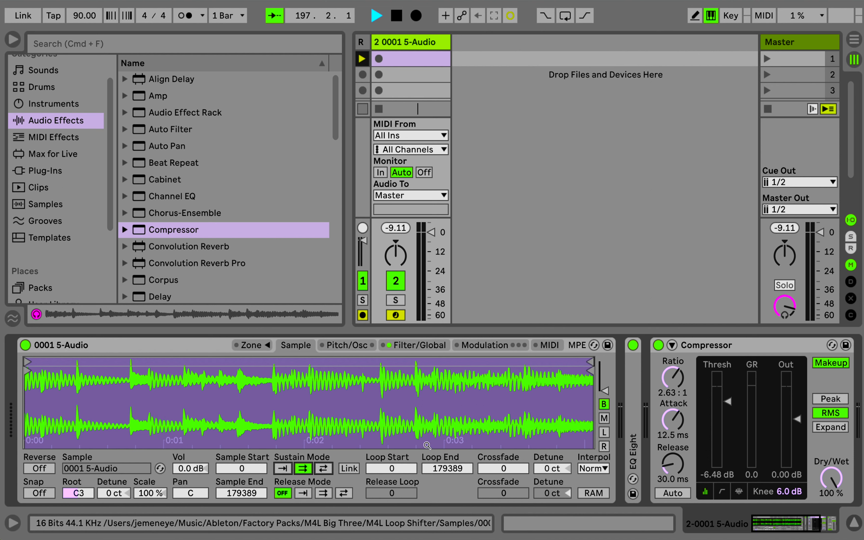
Move the sustain loop start of the sample to 23144 and select the sample end marker
{"action": "left_click", "coordinate": [397, 470]}
{"action": "left_click_drag", "start_coordinate": [391, 468], "coordinate": [391, 431]}
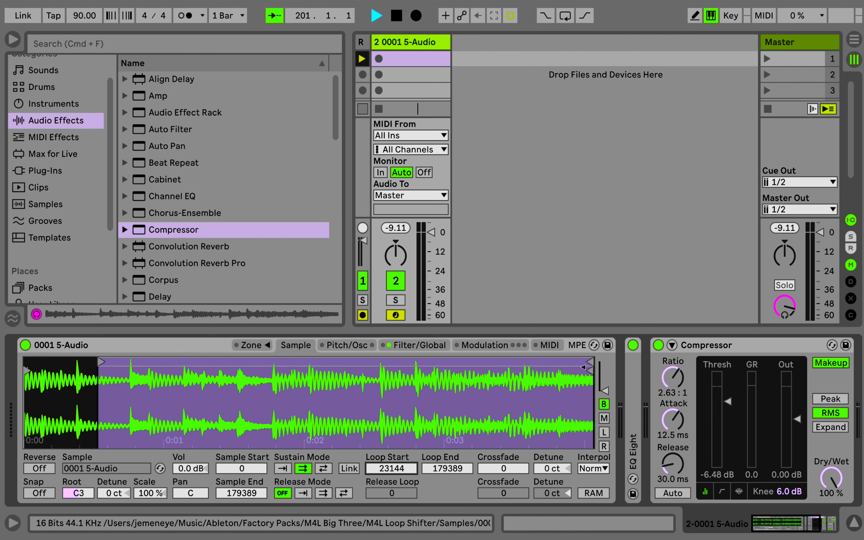
{"action": "left_click", "coordinate": [589, 373]}
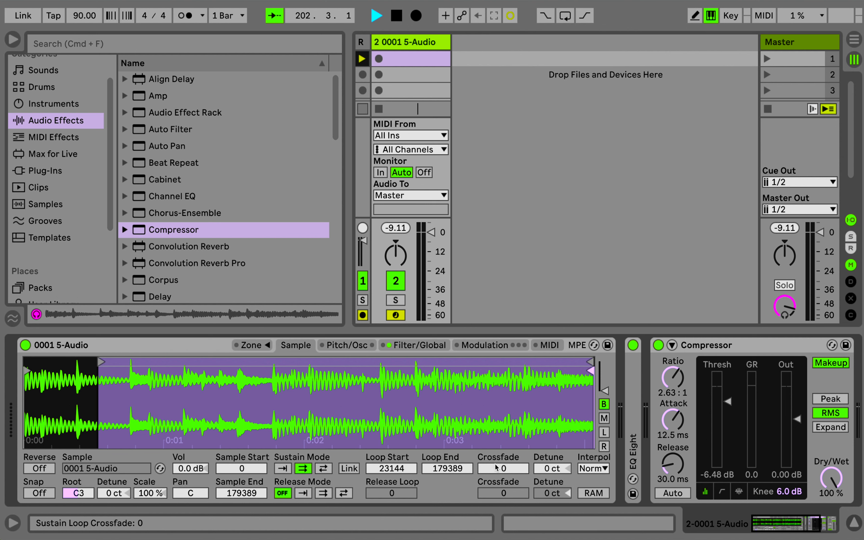
Set the sustain loop from 21282 to 27521 and link the sample start to the loop start
{"action": "left_click", "coordinate": [426, 469]}
{"action": "left_click_drag", "start_coordinate": [426, 469], "coordinate": [426, 510]}
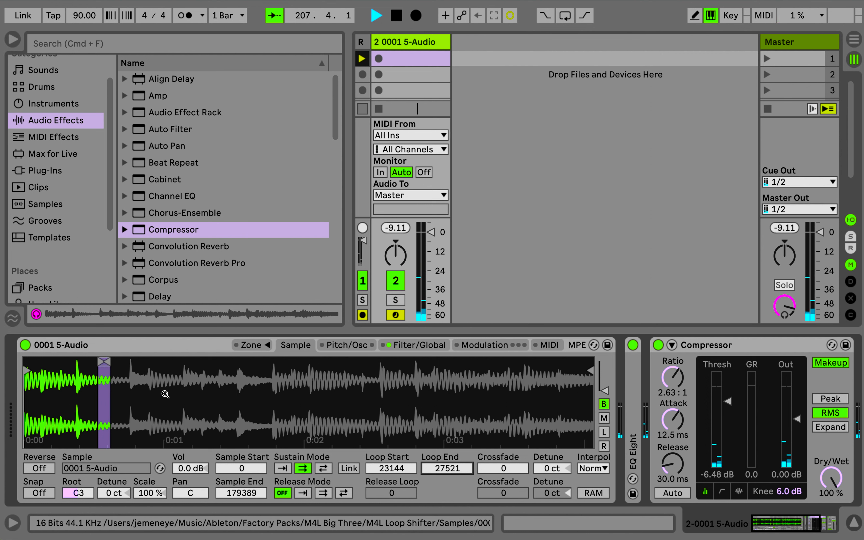
{"action": "mouse_move", "coordinate": [397, 467]}
{"action": "left_mouse_down"}
{"action": "mouse_move", "coordinate": [397, 461]}
{"action": "mouse_move", "coordinate": [397, 468]}
{"action": "left_mouse_up"}
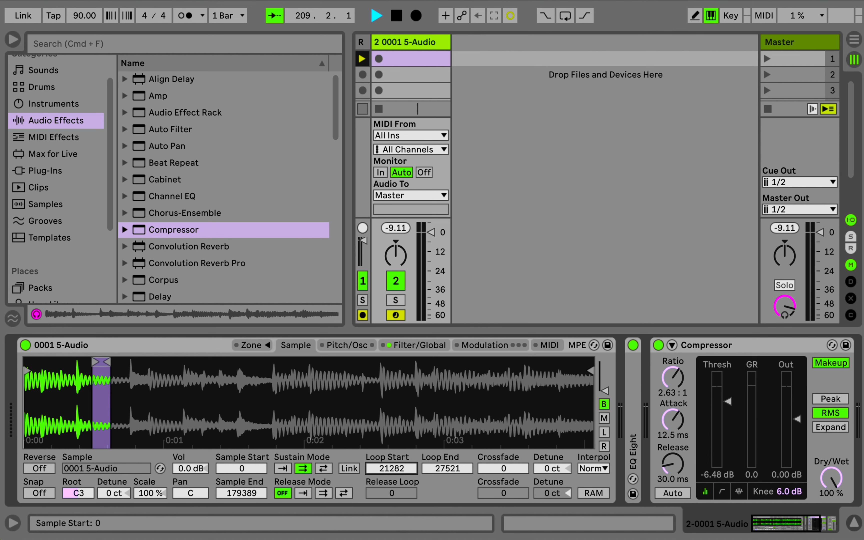
{"action": "left_click_drag", "start_coordinate": [242, 468], "coordinate": [242, 453]}
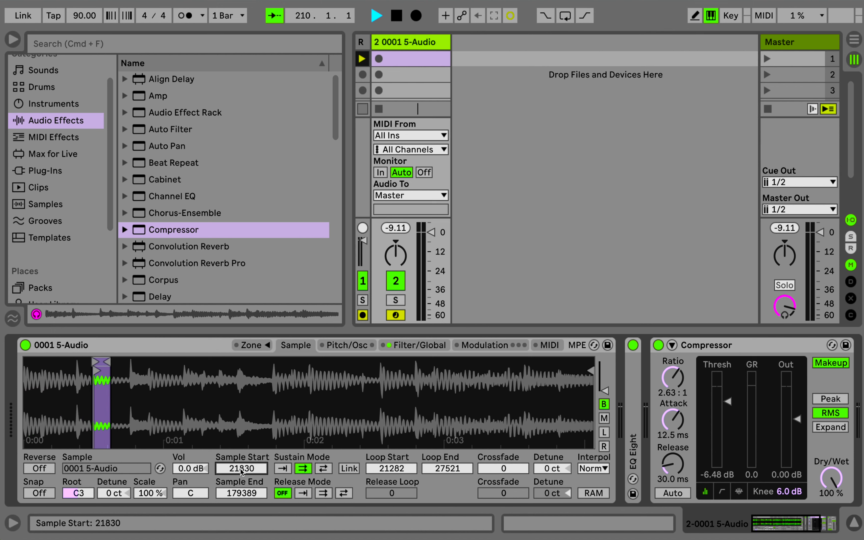
{"action": "left_click", "coordinate": [349, 468]}
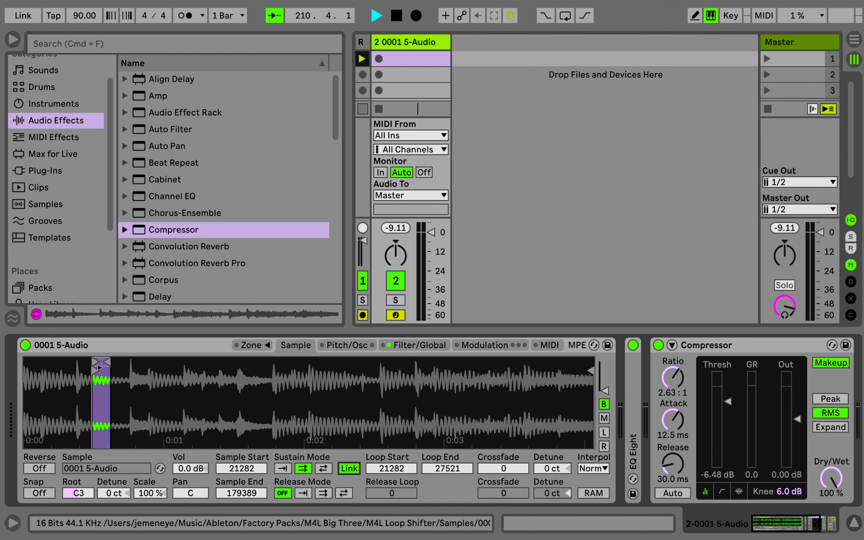
Shift and shorten the sustain loop on the sample so that it runs from 21990 to 26419
{"action": "left_click_drag", "start_coordinate": [101, 377], "coordinate": [264, 428]}
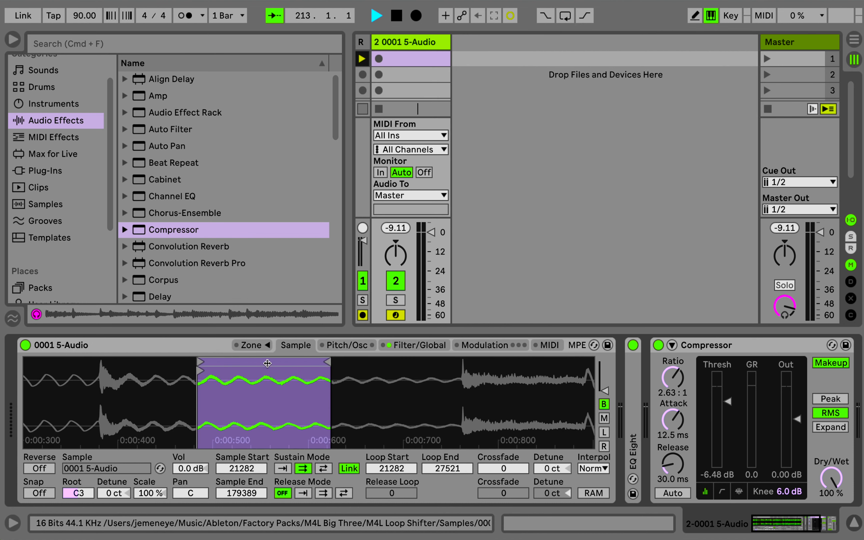
{"action": "mouse_move", "coordinate": [267, 363]}
{"action": "left_mouse_down"}
{"action": "mouse_move", "coordinate": [302, 366]}
{"action": "mouse_move", "coordinate": [282, 368]}
{"action": "left_mouse_up"}
{"action": "left_click_drag", "start_coordinate": [337, 363], "coordinate": [299, 362]}
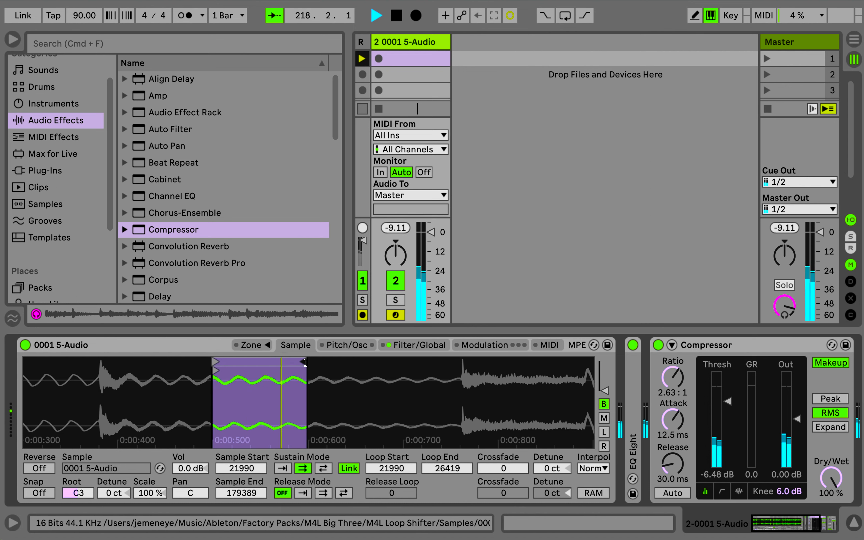
{"action": "scroll", "coordinate": [159, 172], "scroll_direction": "down", "scroll_amount": 15}
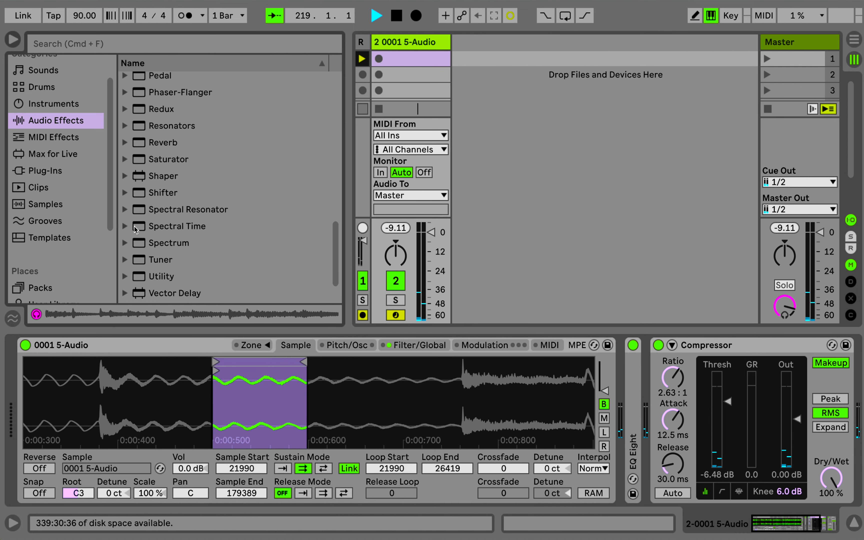
{"action": "double_click", "coordinate": [166, 226]}
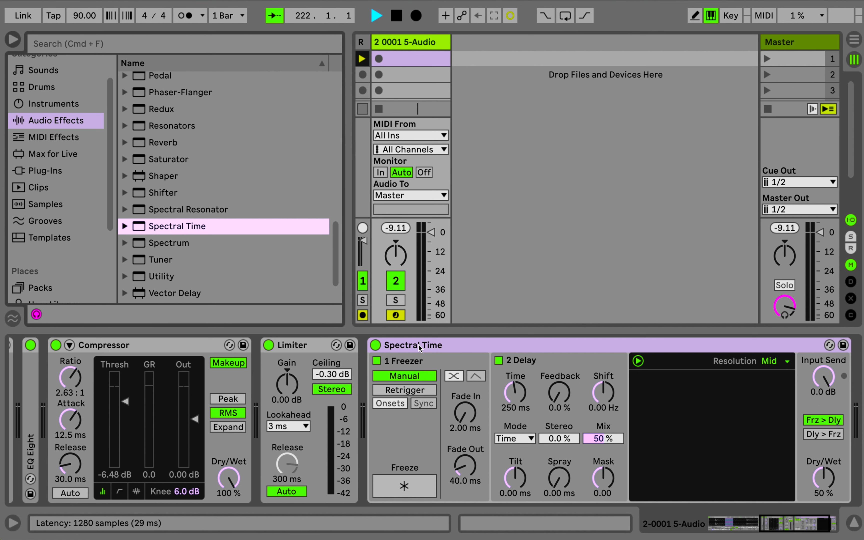
{"action": "left_click", "coordinate": [419, 345]}
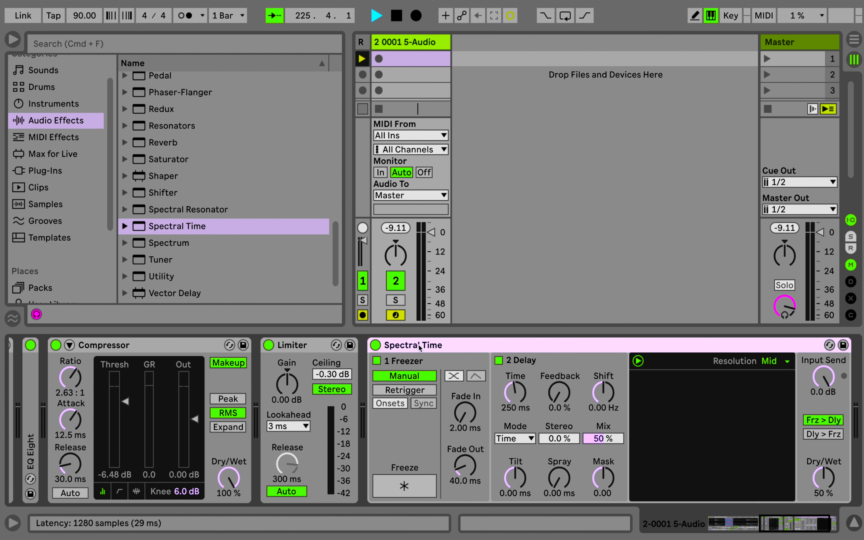
{"action": "key", "text": "Delete"}
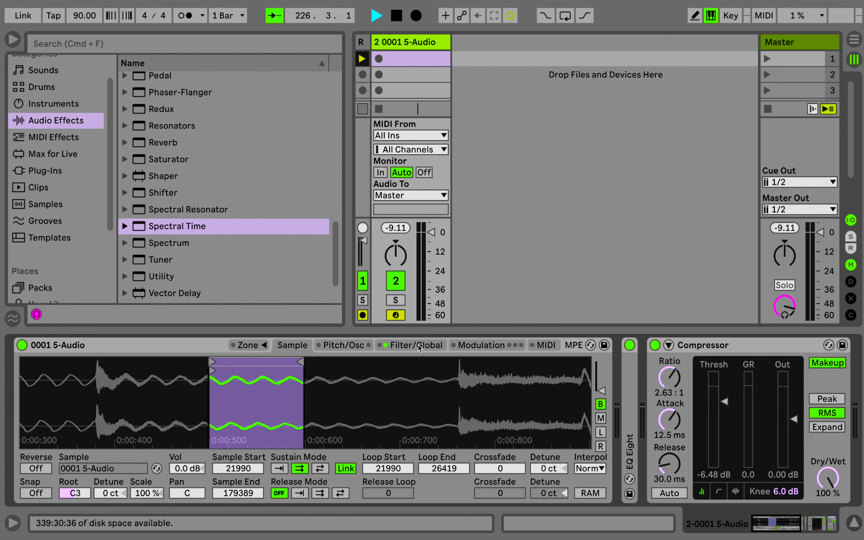
Insert a Spectrum device between Sampler and EQ Eight and expand its frequency display
{"action": "left_click_drag", "start_coordinate": [162, 242], "coordinate": [455, 376]}
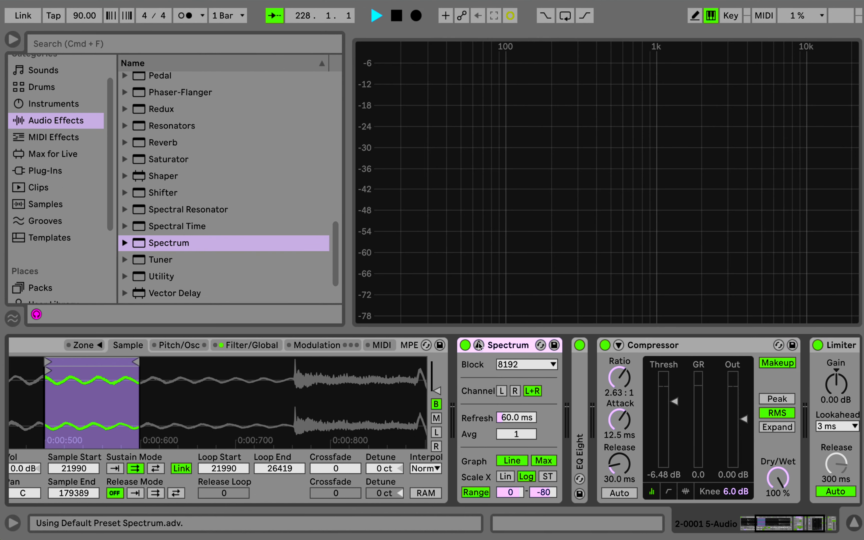
{"action": "mouse_move", "coordinate": [523, 193]}
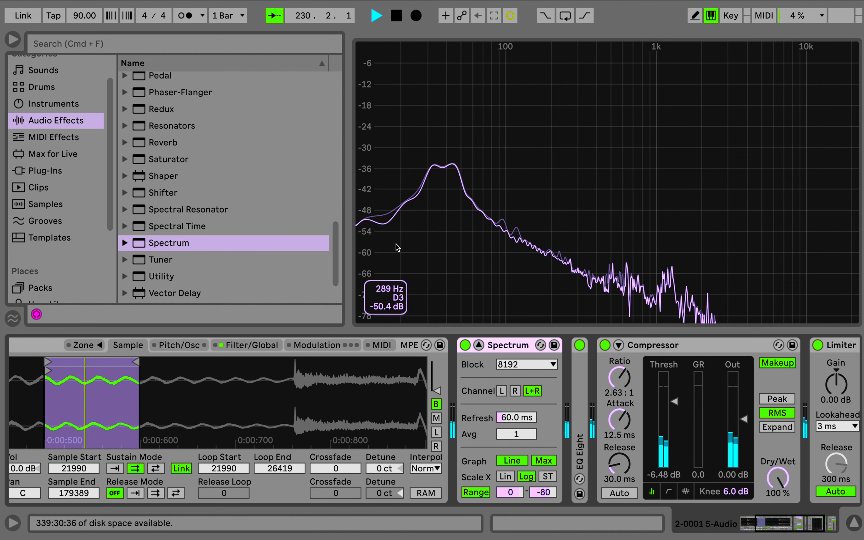
Shorten the sustain loop by moving its end to 23193 and further to 22418, playing notes to view them in the spectrum
{"action": "scroll", "coordinate": [113, 391], "scroll_direction": "left", "scroll_amount": 5}
{"action": "scroll", "coordinate": [113, 392], "scroll_direction": "left", "scroll_amount": 1}
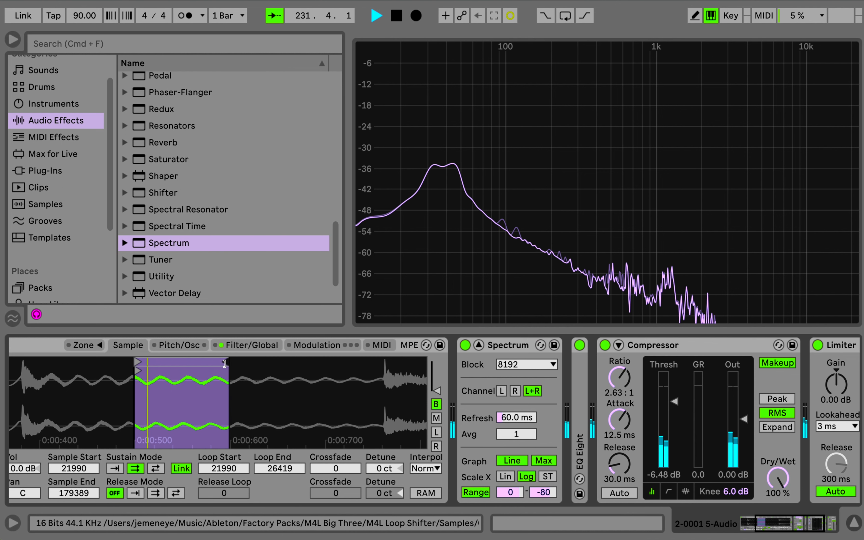
{"action": "left_click_drag", "start_coordinate": [225, 364], "coordinate": [155, 361]}
{"action": "mouse_move", "coordinate": [446, 165]}
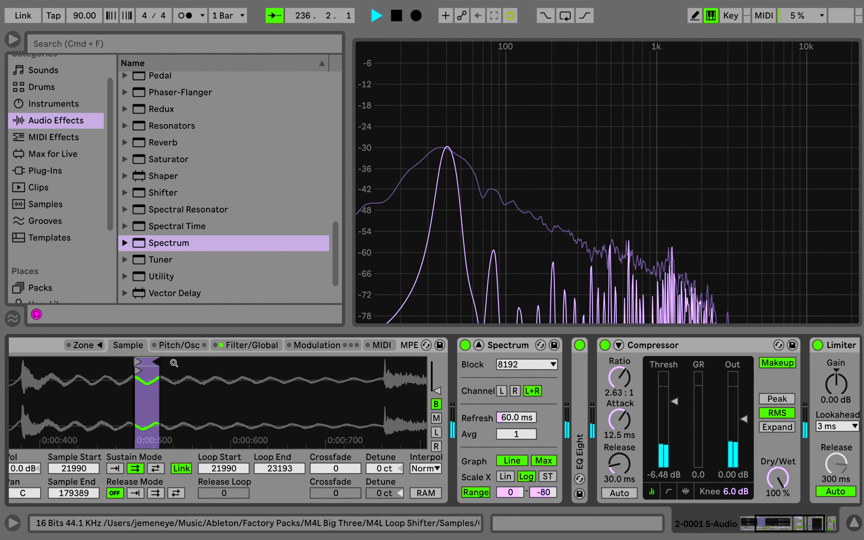
{"action": "left_click_drag", "start_coordinate": [149, 400], "coordinate": [148, 430]}
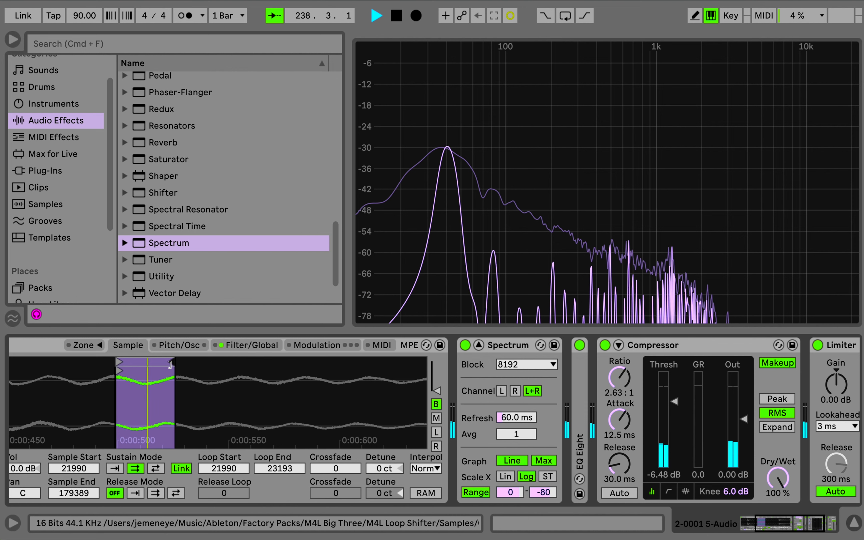
{"action": "left_click_drag", "start_coordinate": [170, 365], "coordinate": [132, 361]}
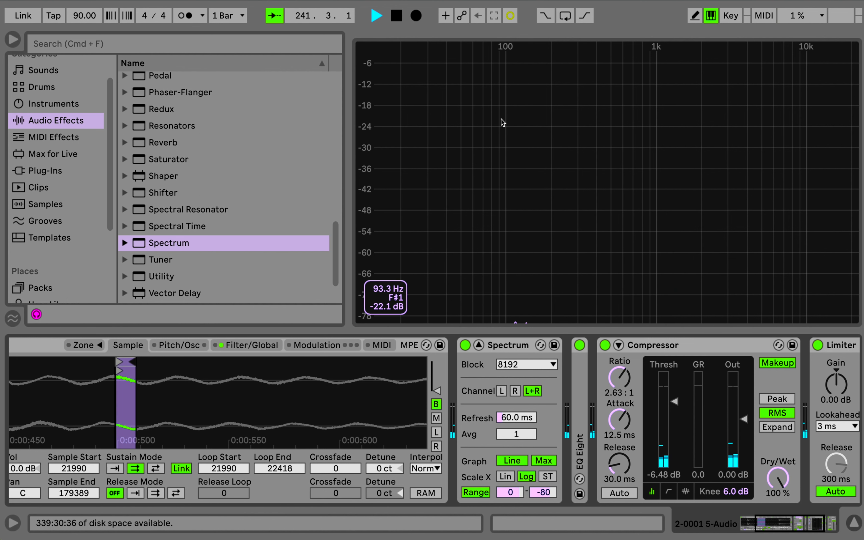
{"action": "key", "text": "s"}
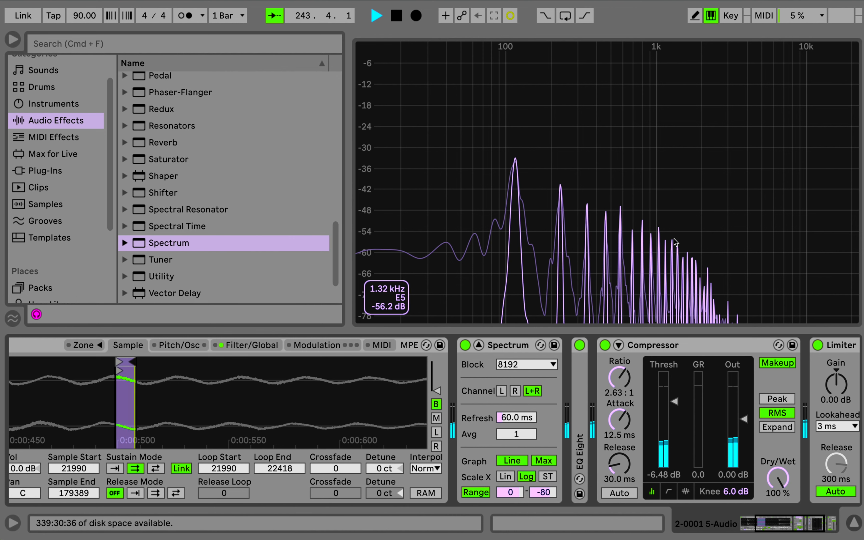
Fine-tune the linked loop and sample start to 21985 and magnify the waveform vertically to inspect the loop
{"action": "left_click_drag", "start_coordinate": [129, 365], "coordinate": [179, 383]}
{"action": "key", "text": "f"}
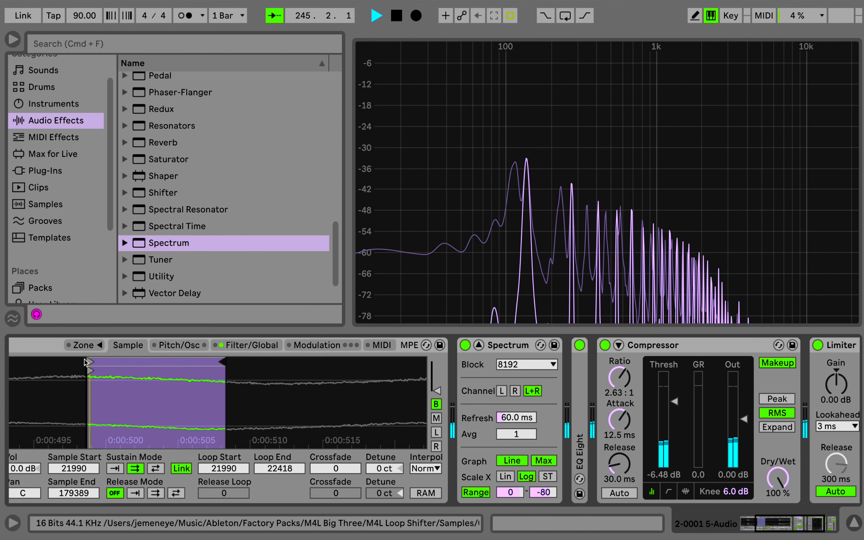
{"action": "mouse_move", "coordinate": [89, 362]}
{"action": "left_mouse_down"}
{"action": "mouse_move", "coordinate": [130, 363]}
{"action": "mouse_move", "coordinate": [86, 363]}
{"action": "left_mouse_up"}
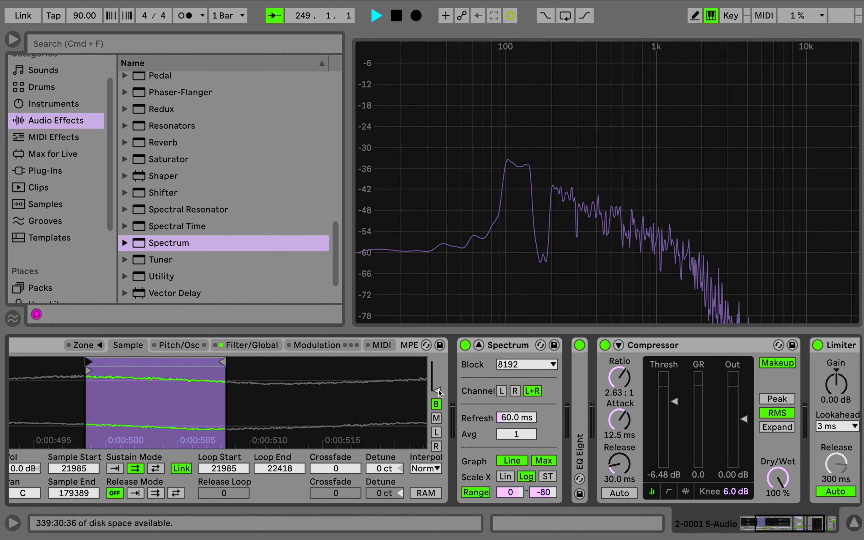
{"action": "left_click_drag", "start_coordinate": [439, 390], "coordinate": [437, 384]}
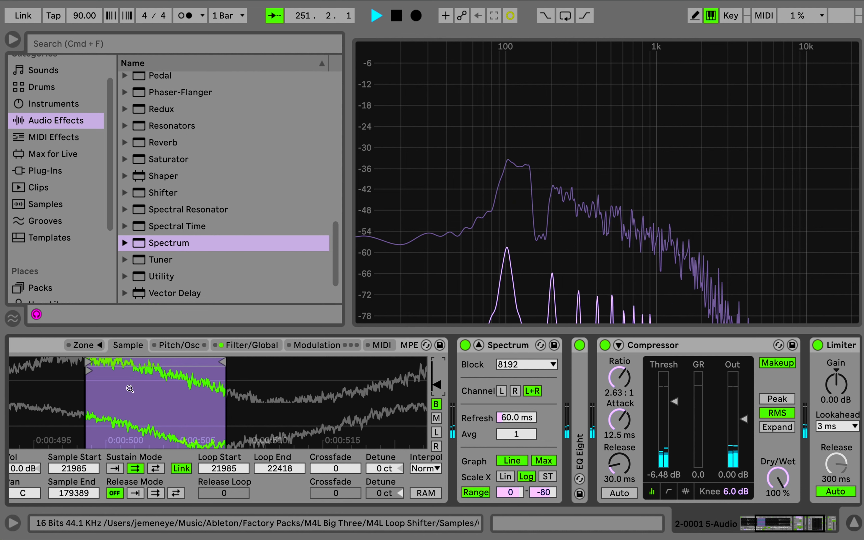
{"action": "left_click_drag", "start_coordinate": [139, 395], "coordinate": [139, 383]}
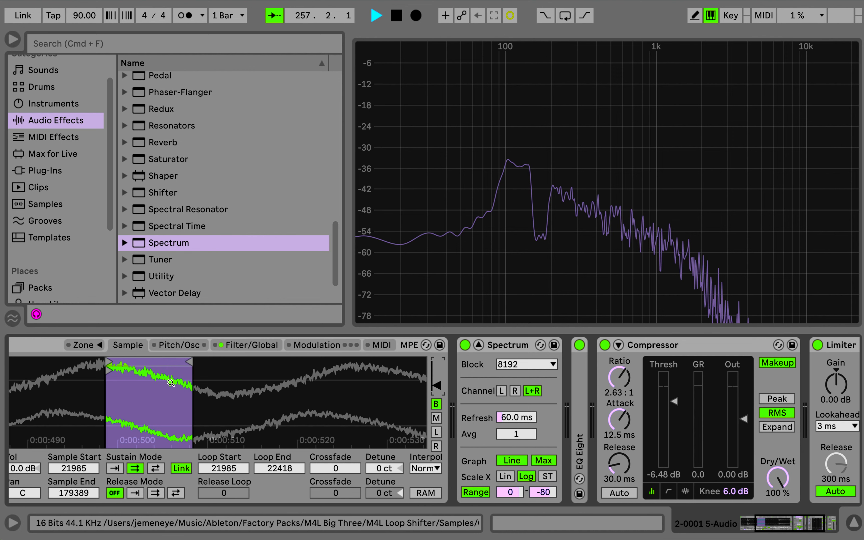
Play a note and turn off the Max curve in Spectrum so that only the current spectrum is drawn
{"action": "key", "text": "a"}
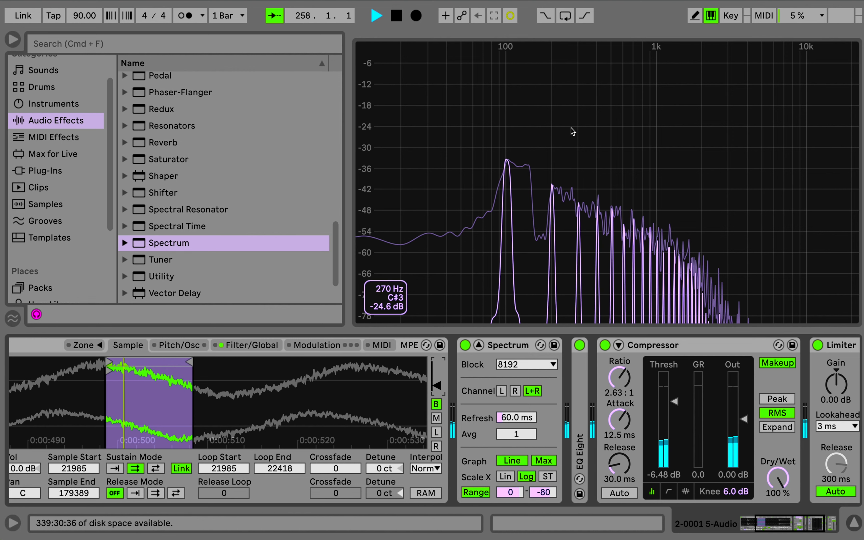
{"action": "left_click", "coordinate": [550, 158]}
{"action": "left_click", "coordinate": [544, 461]}
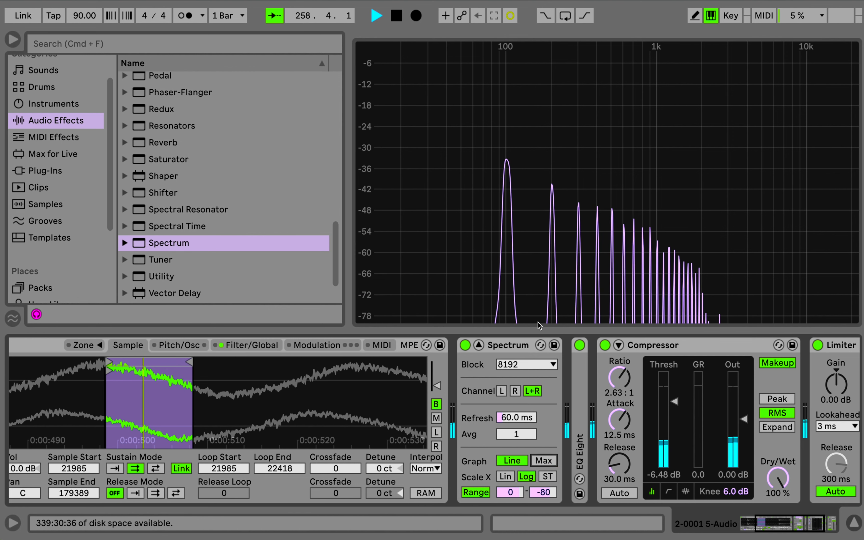
{"action": "mouse_move", "coordinate": [514, 165]}
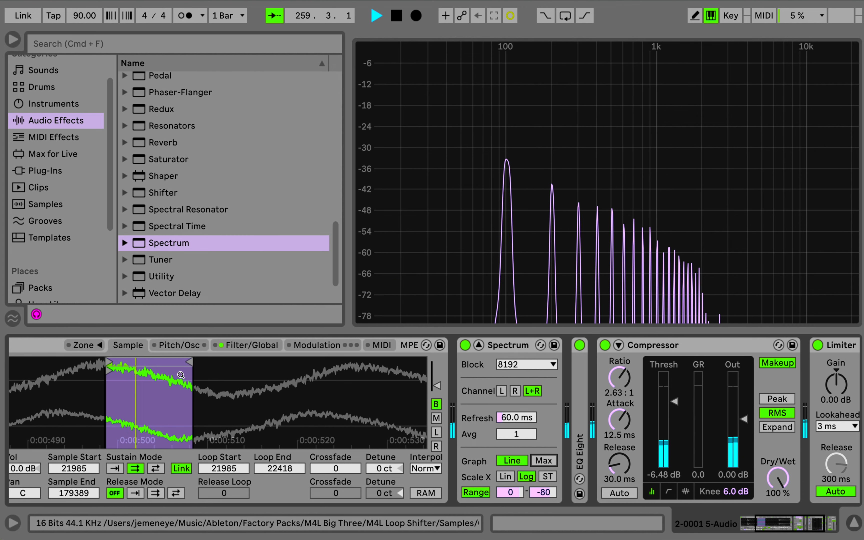
Nudge the sustain loop end earlier to 22397 and then to 22368, comparing the pitch in the spectrum
{"action": "mouse_move", "coordinate": [189, 362]}
{"action": "left_mouse_down"}
{"action": "mouse_move", "coordinate": [198, 362]}
{"action": "mouse_move", "coordinate": [181, 363]}
{"action": "left_mouse_up"}
{"action": "mouse_move", "coordinate": [533, 148]}
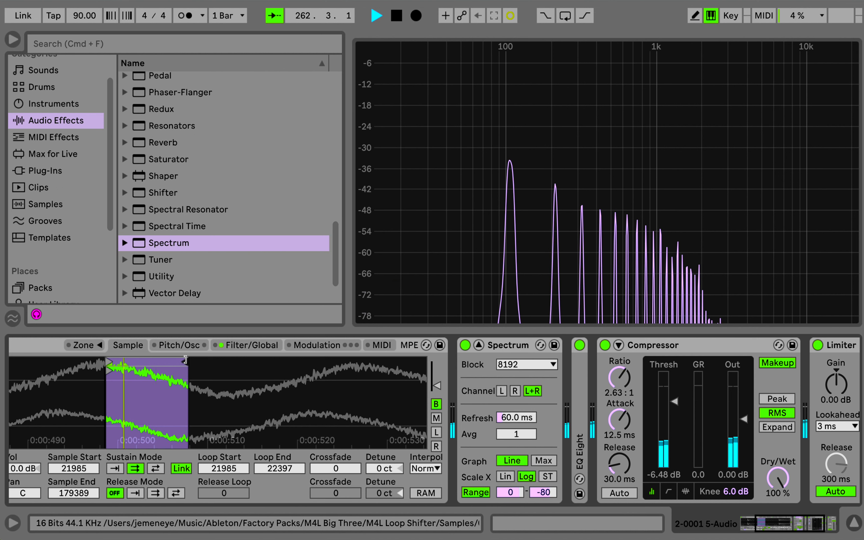
{"action": "mouse_move", "coordinate": [186, 360]}
{"action": "left_mouse_down"}
{"action": "mouse_move", "coordinate": [211, 362]}
{"action": "mouse_move", "coordinate": [168, 362]}
{"action": "mouse_move", "coordinate": [207, 363]}
{"action": "mouse_move", "coordinate": [181, 368]}
{"action": "left_mouse_up"}
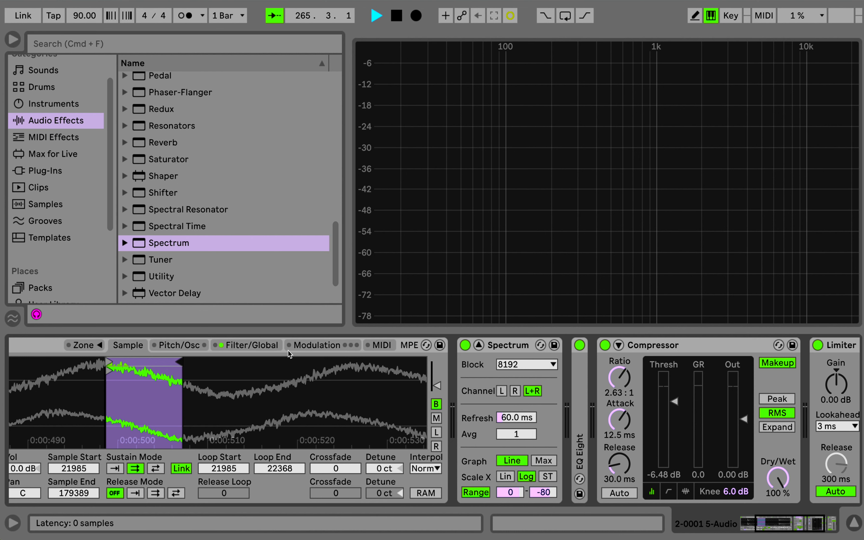
Enable LFO 2 in Sampler's modulation settings, assign its destination A to Loop Start and turn off Retrig
{"action": "left_click", "coordinate": [304, 344]}
{"action": "scroll", "coordinate": [286, 375], "scroll_direction": "left", "scroll_amount": 5}
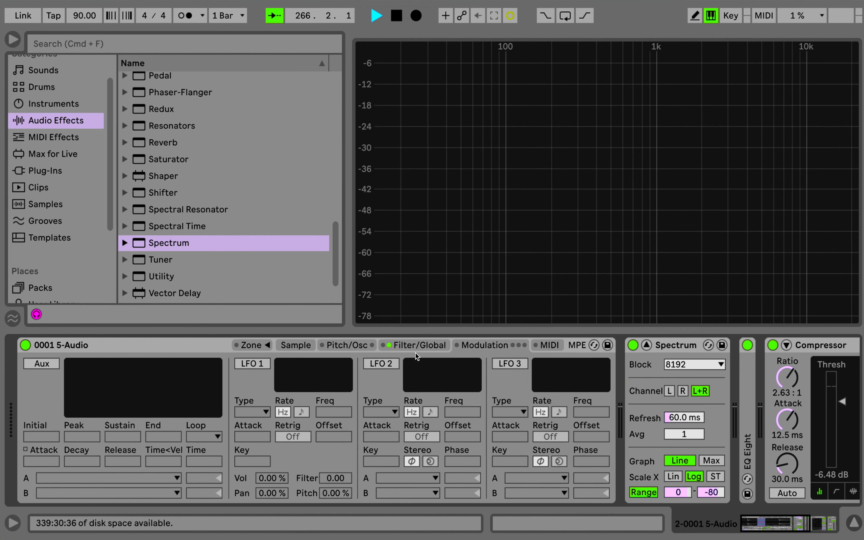
{"action": "left_click", "coordinate": [384, 364]}
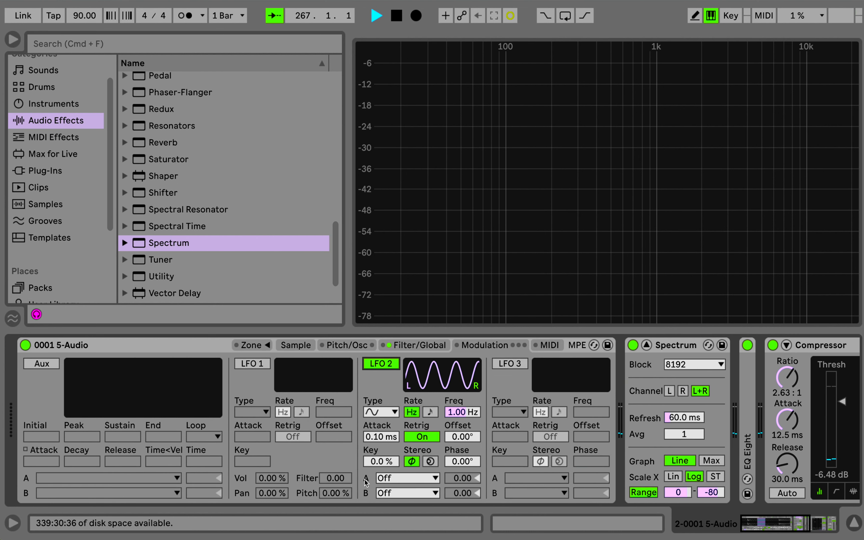
{"action": "left_click", "coordinate": [407, 478]}
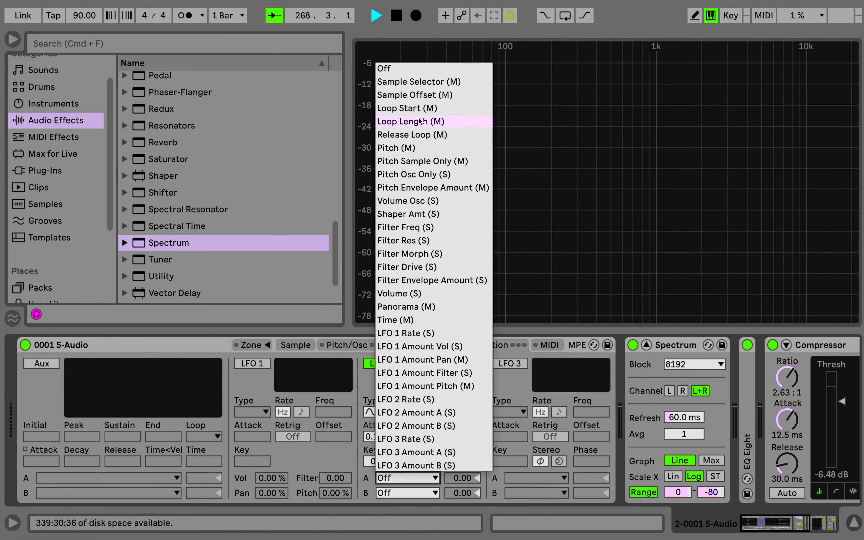
{"action": "left_click", "coordinate": [421, 110]}
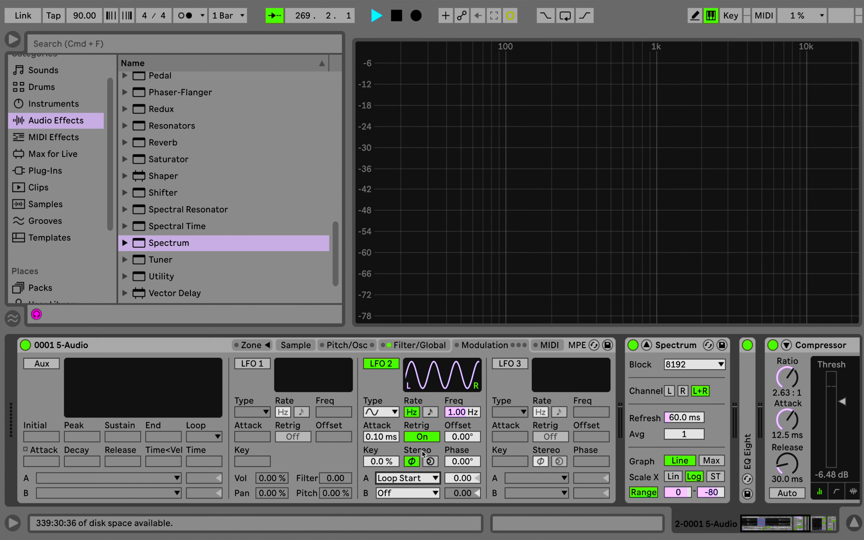
{"action": "left_click", "coordinate": [425, 438]}
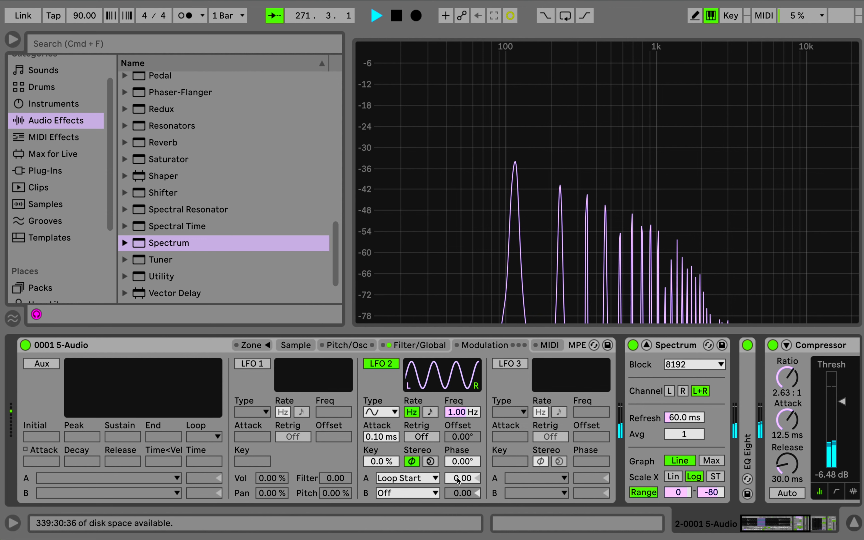
Try a Loop Start modulation amount of 1.99, slow LFO 2 to 0.02 Hz and return the amount to 0.00
{"action": "left_click_drag", "start_coordinate": [459, 480], "coordinate": [459, 473]}
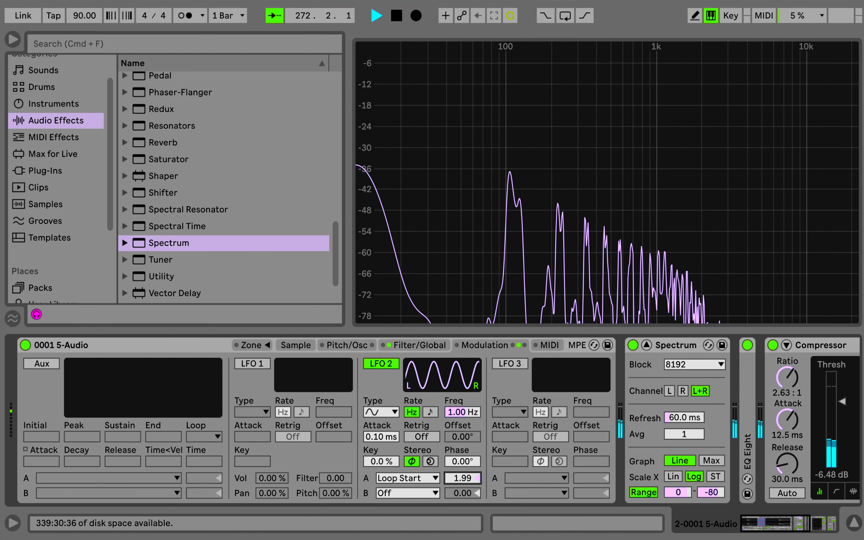
{"action": "left_click", "coordinate": [465, 412]}
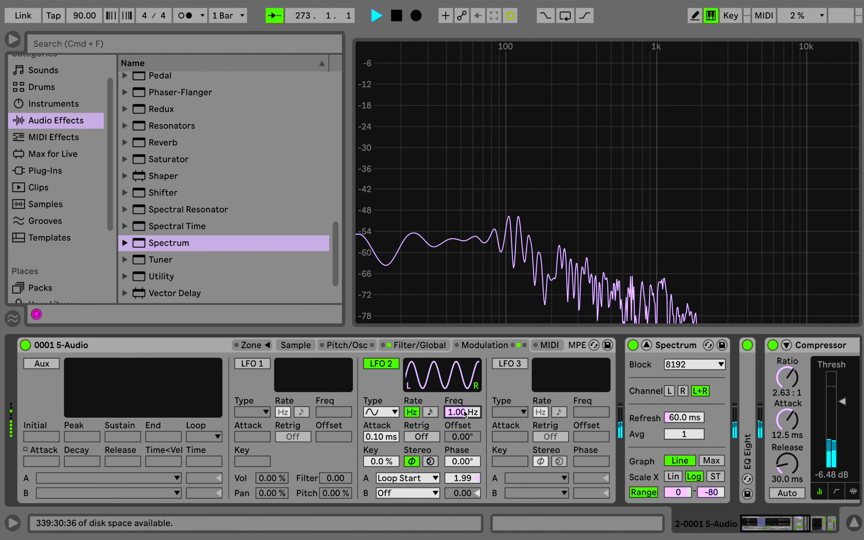
{"action": "left_click_drag", "start_coordinate": [465, 413], "coordinate": [464, 448]}
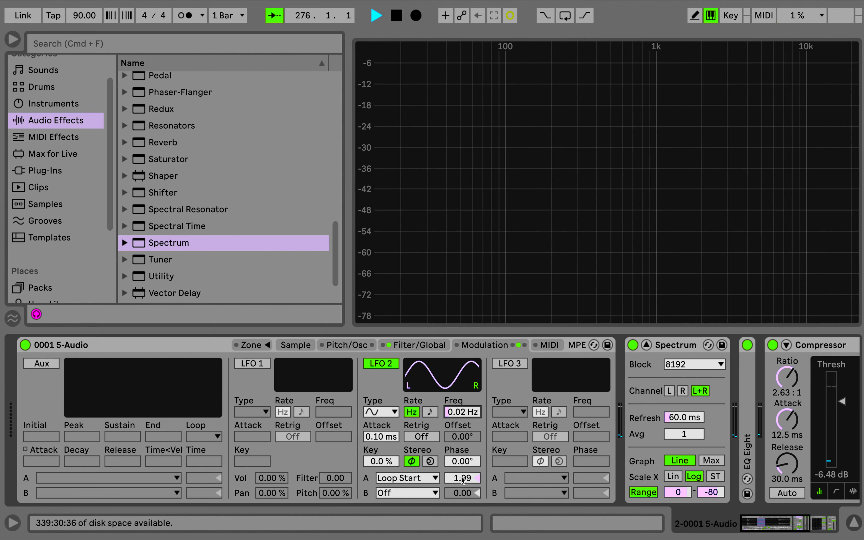
{"action": "left_click_drag", "start_coordinate": [462, 477], "coordinate": [462, 429]}
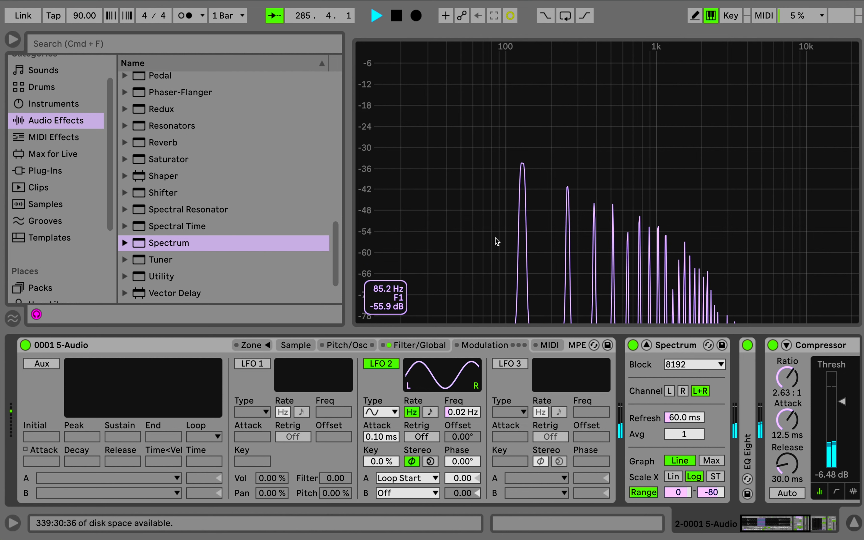
Set LFO 2's Loop Start modulation amount to 1.00 and move the sustain loop end to 22364
{"action": "left_click", "coordinate": [456, 478]}
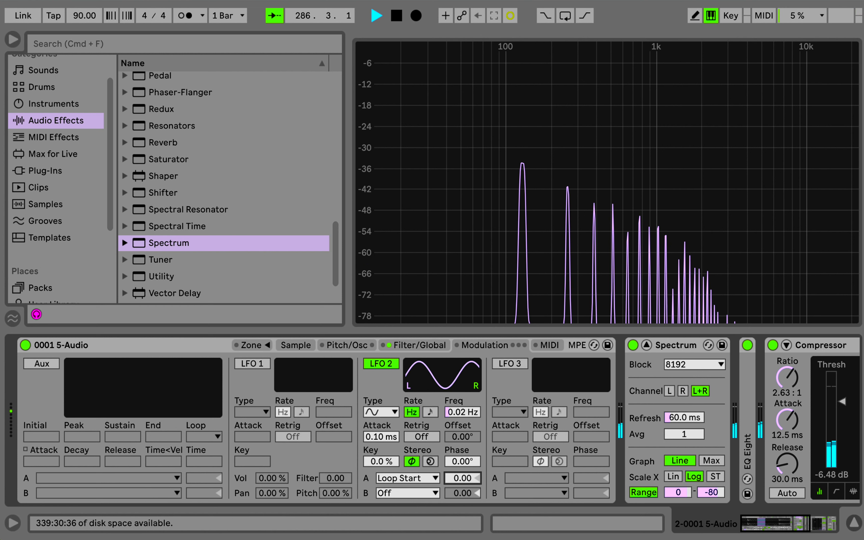
{"action": "key", "text": "Up"}
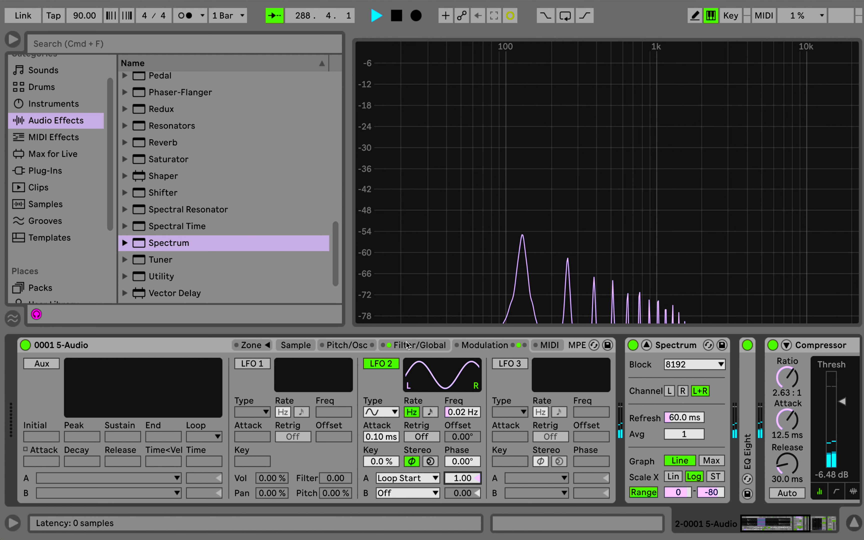
{"action": "left_click", "coordinate": [419, 345]}
{"action": "left_click", "coordinate": [290, 347]}
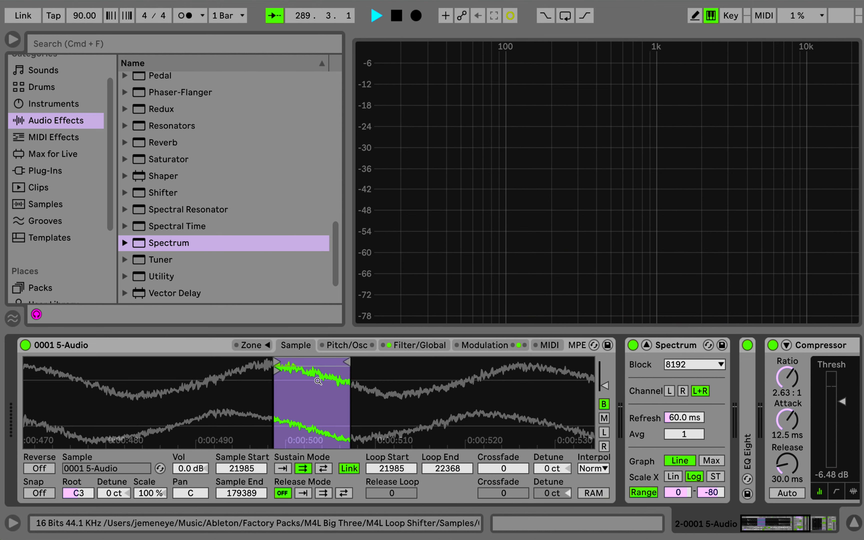
{"action": "left_click_drag", "start_coordinate": [276, 362], "coordinate": [278, 362]}
{"action": "key", "text": "super+z"}
{"action": "mouse_move", "coordinate": [346, 361]}
{"action": "left_mouse_down"}
{"action": "mouse_move", "coordinate": [359, 363]}
{"action": "mouse_move", "coordinate": [345, 370]}
{"action": "left_mouse_up"}
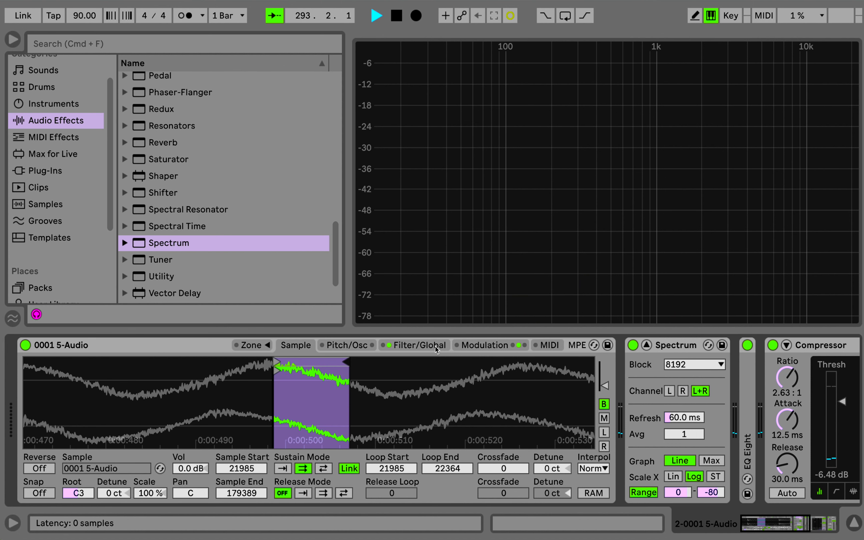
Turn off LFO 2 in Sampler's modulation settings and return to the sample waveform
{"action": "left_click", "coordinate": [496, 345]}
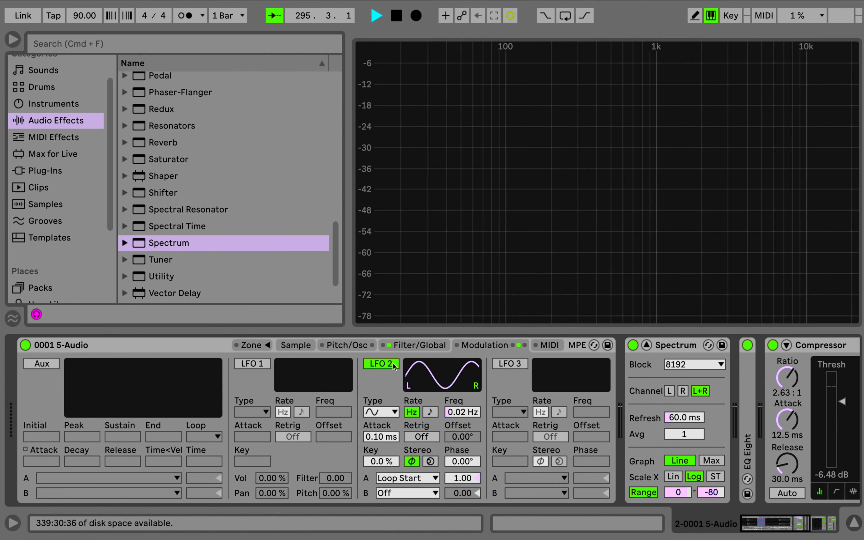
{"action": "left_click", "coordinate": [413, 347]}
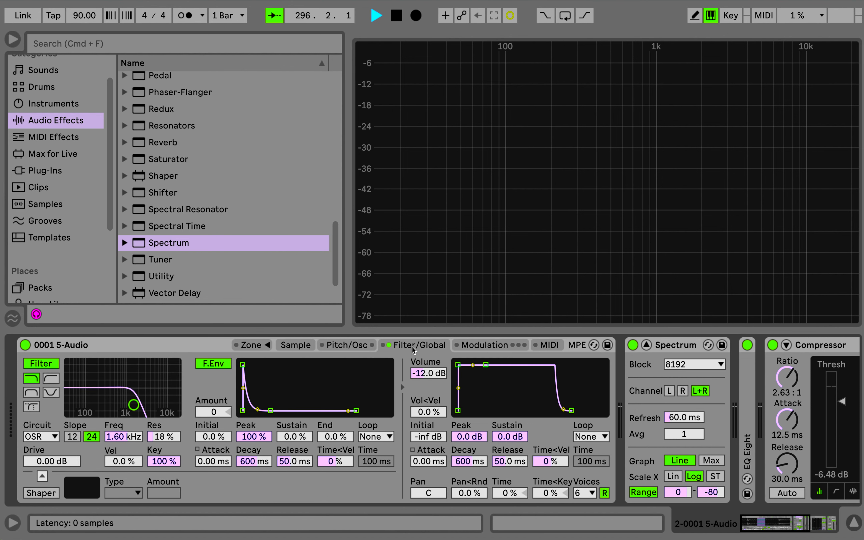
{"action": "left_click", "coordinate": [288, 345]}
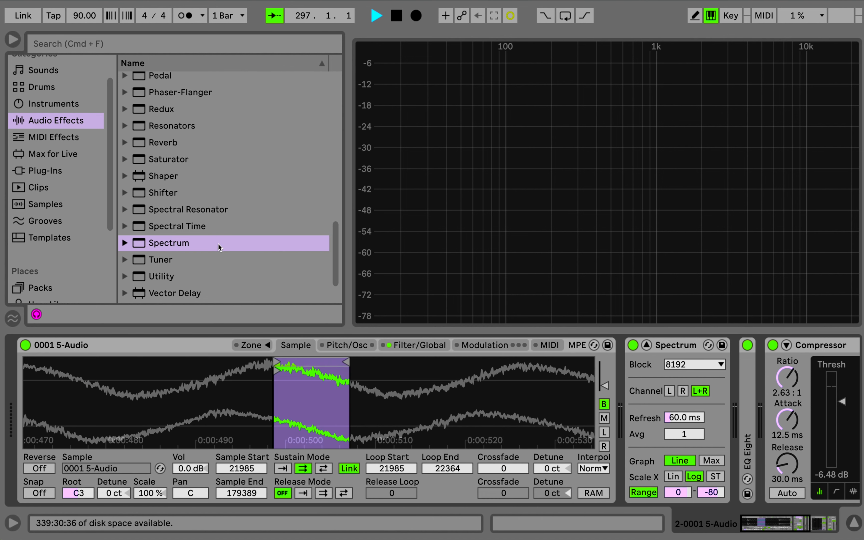
Insert the LFO device from the audio effects directly after Sampler in the device chain
{"action": "scroll", "coordinate": [201, 197], "scroll_direction": "down", "scroll_amount": 1}
{"action": "scroll", "coordinate": [200, 196], "scroll_direction": "up", "scroll_amount": 5}
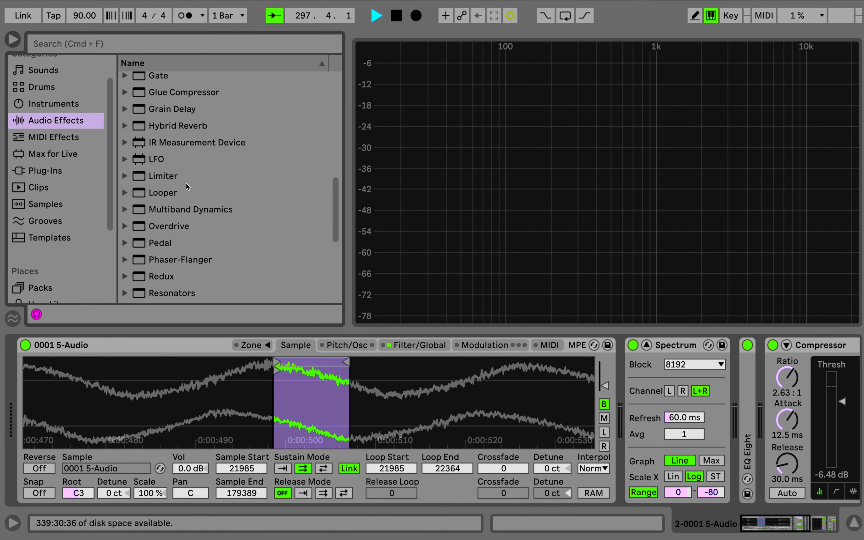
{"action": "left_click_drag", "start_coordinate": [158, 162], "coordinate": [630, 368]}
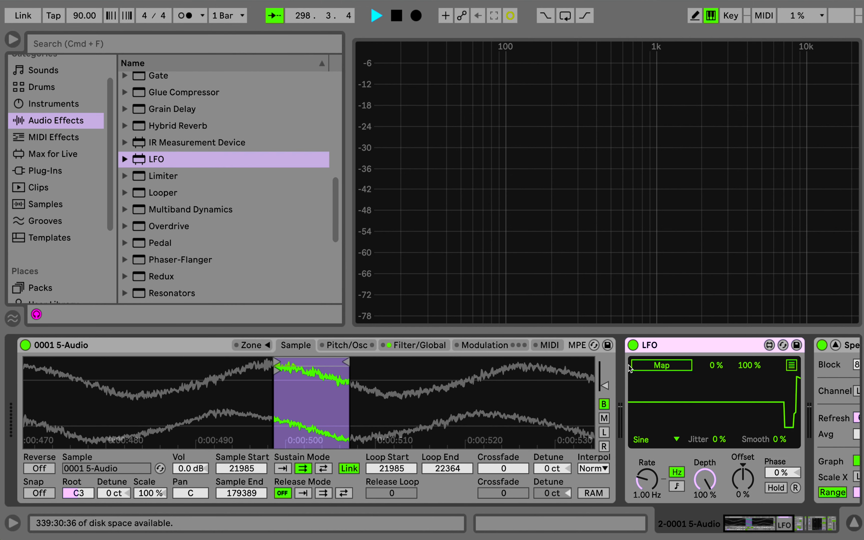
Try to map the LFO device to Sampler's Loop End, Loop Start, sample volume and sustain loop Detune
{"action": "left_click", "coordinate": [658, 366]}
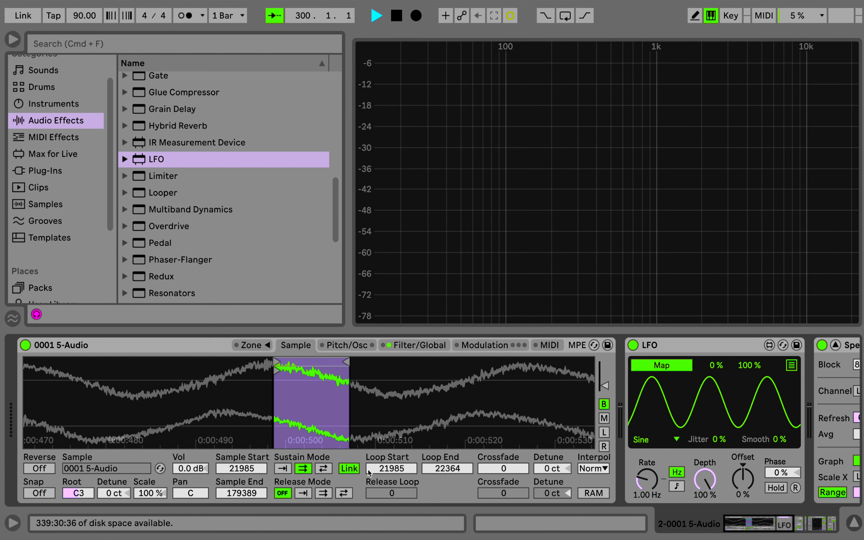
{"action": "left_click", "coordinate": [426, 469]}
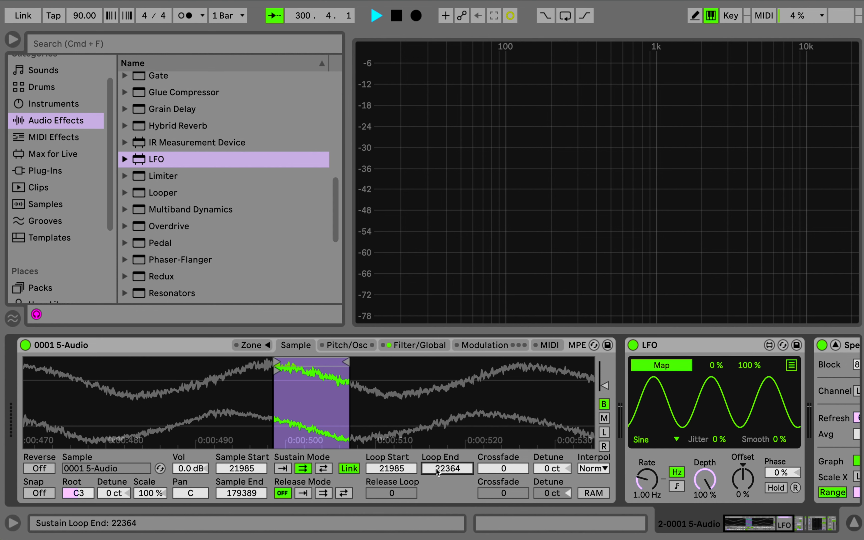
{"action": "left_click", "coordinate": [398, 469]}
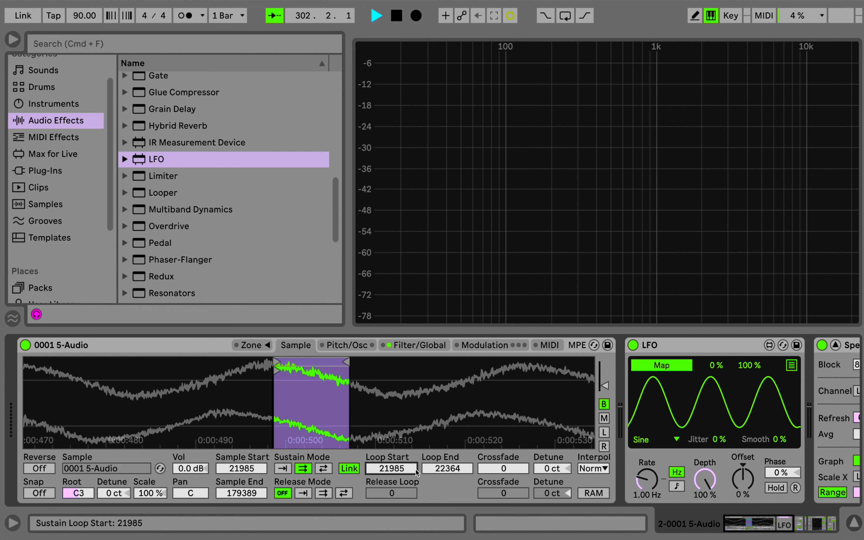
{"action": "left_click", "coordinate": [181, 471]}
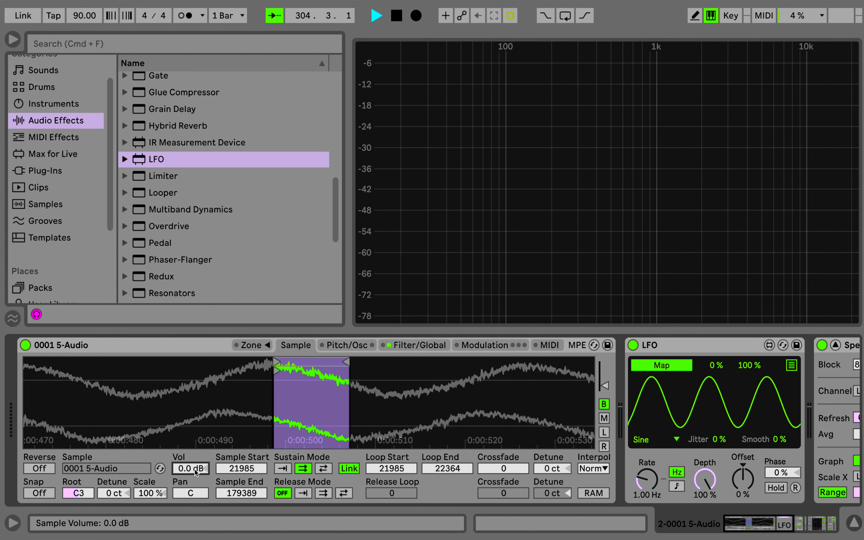
{"action": "left_click", "coordinate": [683, 368]}
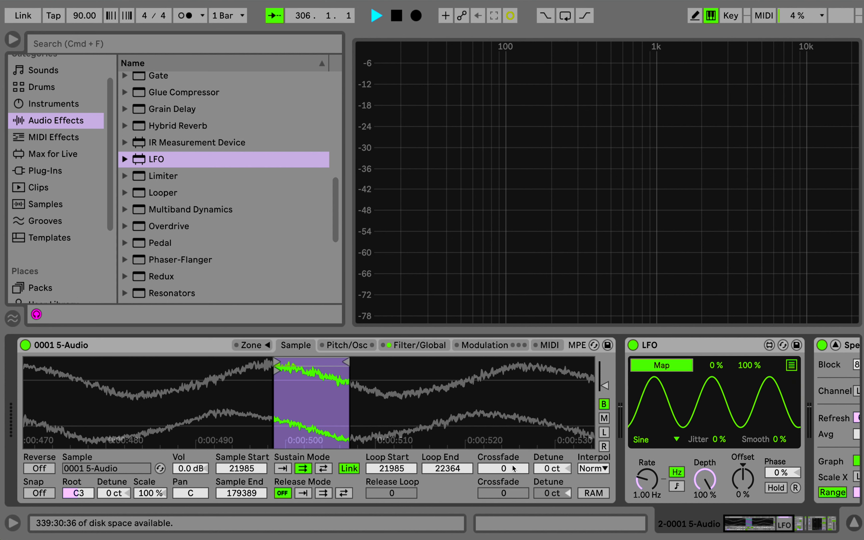
{"action": "left_click", "coordinate": [553, 471]}
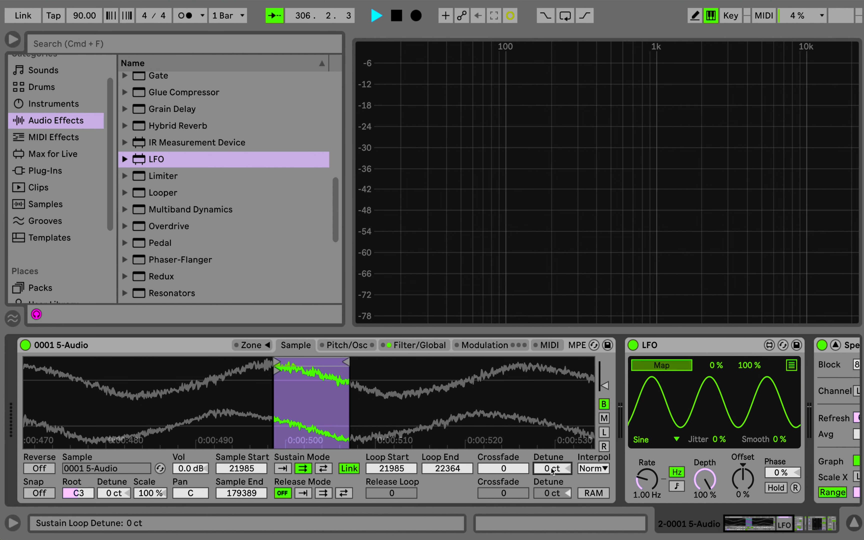
Map the LFO device to Sampler's filter frequency and remove that mapping again
{"action": "left_click", "coordinate": [666, 368]}
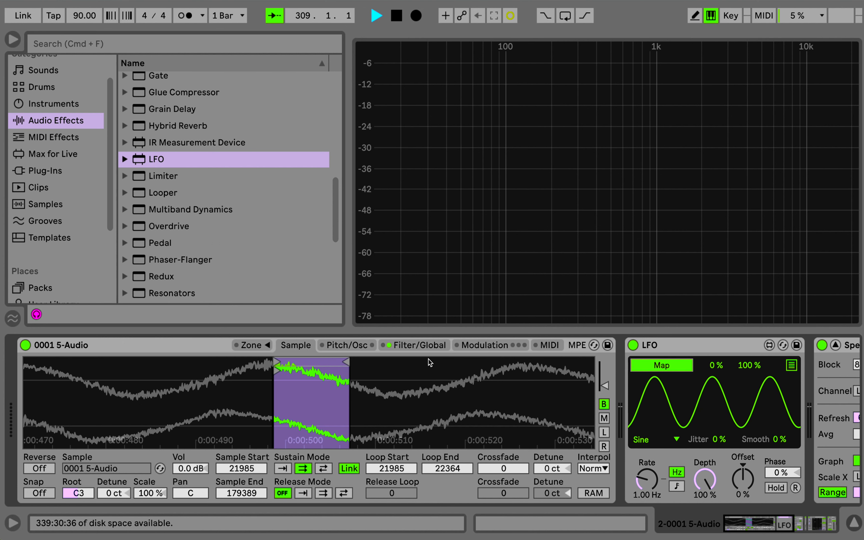
{"action": "left_click", "coordinate": [423, 349]}
{"action": "left_click", "coordinate": [141, 434]}
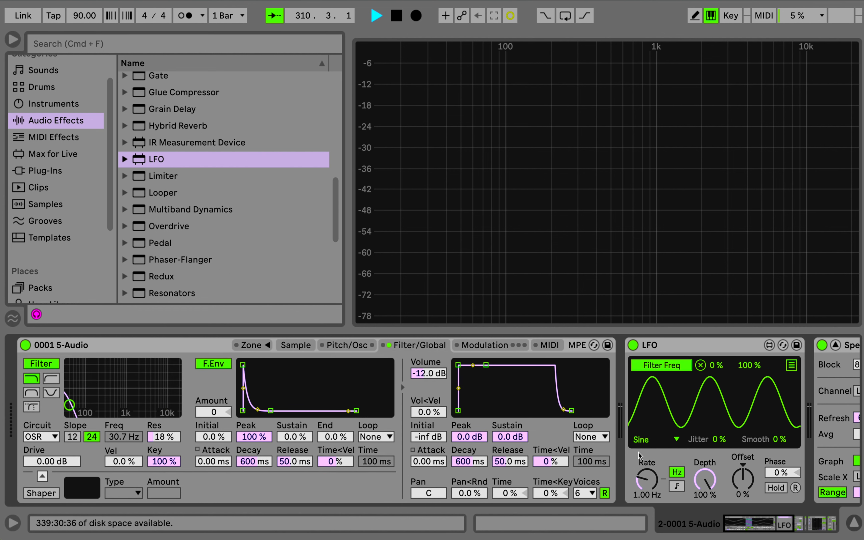
{"action": "left_click", "coordinate": [701, 365]}
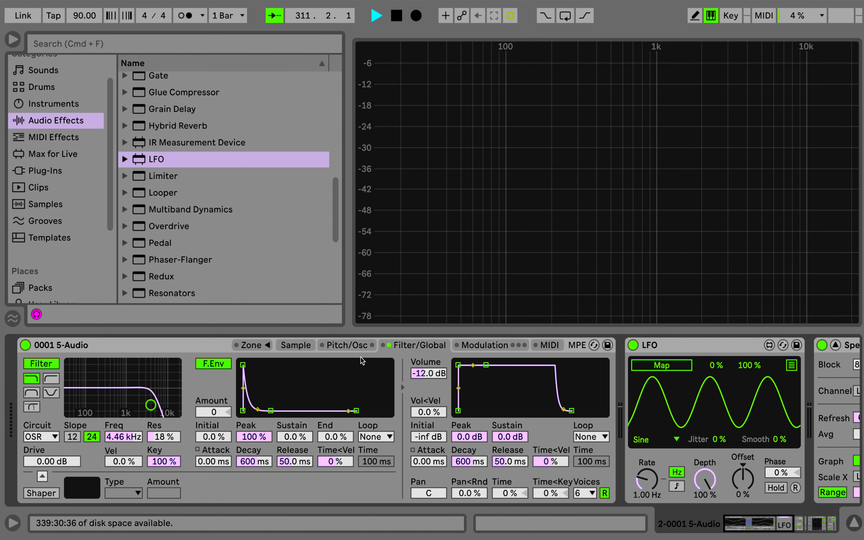
Look through Sampler's pitch, sample and modulation settings and turn off the LFO device
{"action": "left_click", "coordinate": [331, 345]}
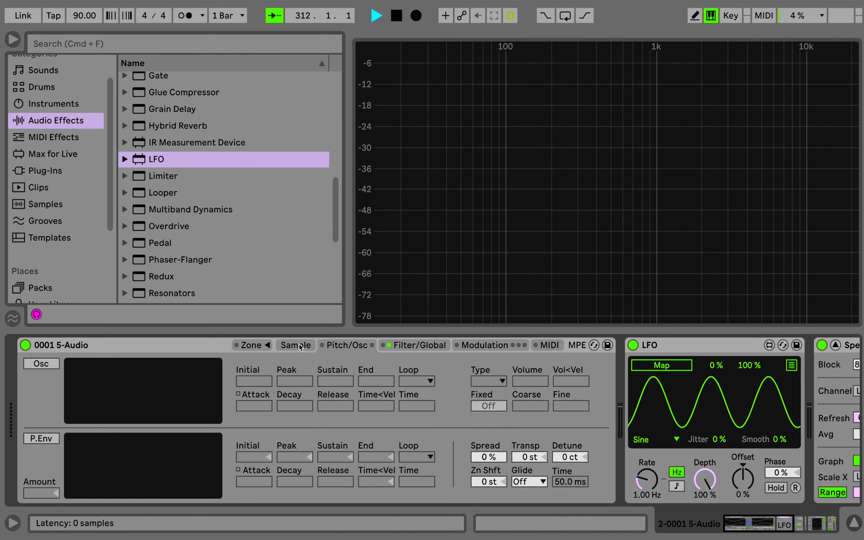
{"action": "left_click", "coordinate": [307, 348]}
{"action": "left_click", "coordinate": [495, 344]}
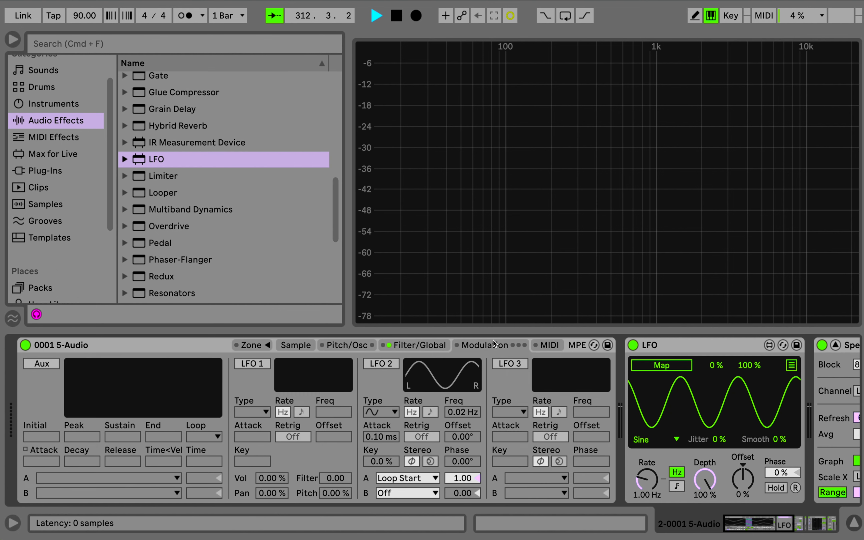
{"action": "left_click", "coordinate": [635, 345]}
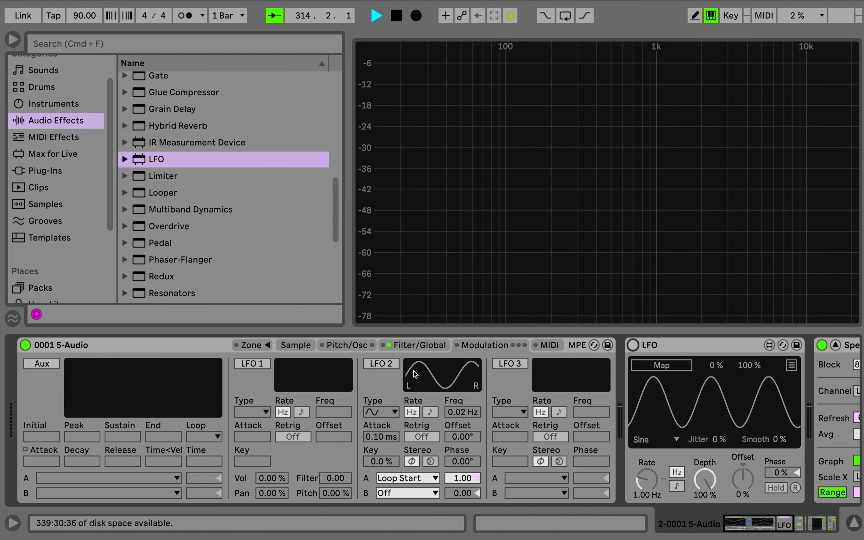
Play a note with the short sustain loop and examine its spectrum and the surrounding sample waveform
{"action": "left_click", "coordinate": [294, 346]}
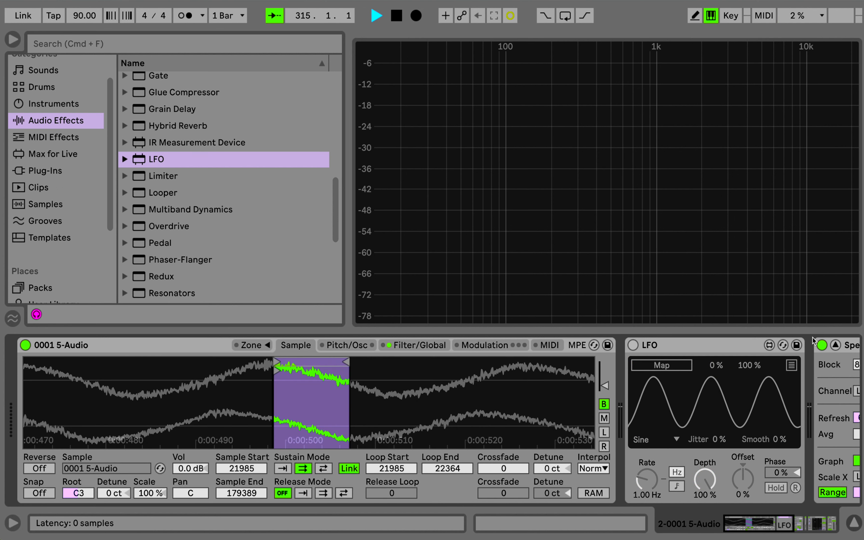
{"action": "scroll", "coordinate": [678, 359], "scroll_direction": "right", "scroll_amount": 1}
{"action": "mouse_move", "coordinate": [550, 177]}
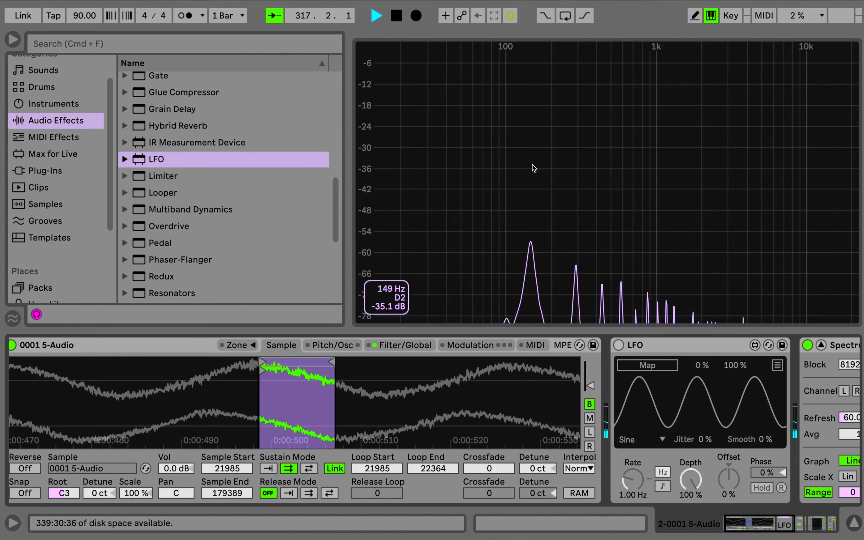
{"action": "scroll", "coordinate": [371, 414], "scroll_direction": "left", "scroll_amount": 4}
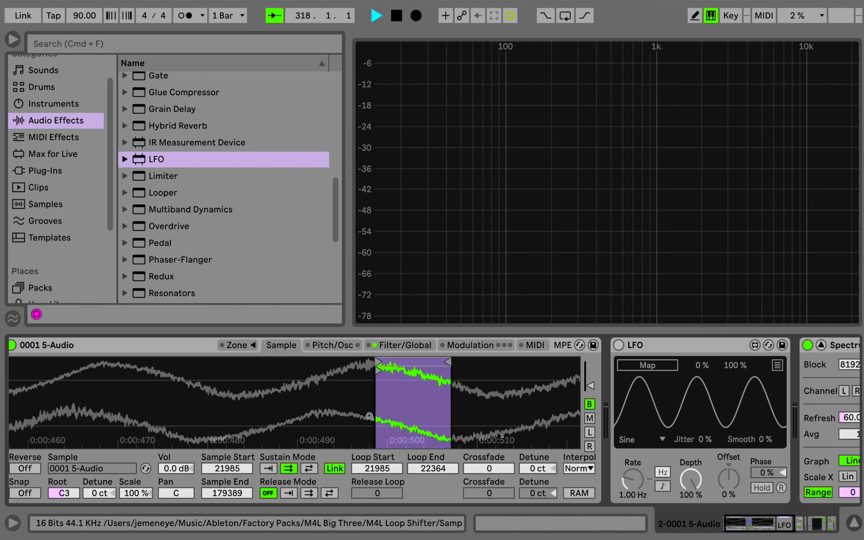
{"action": "scroll", "coordinate": [475, 369], "scroll_direction": "right", "scroll_amount": 2}
{"action": "scroll", "coordinate": [475, 369], "scroll_direction": "right", "scroll_amount": 3}
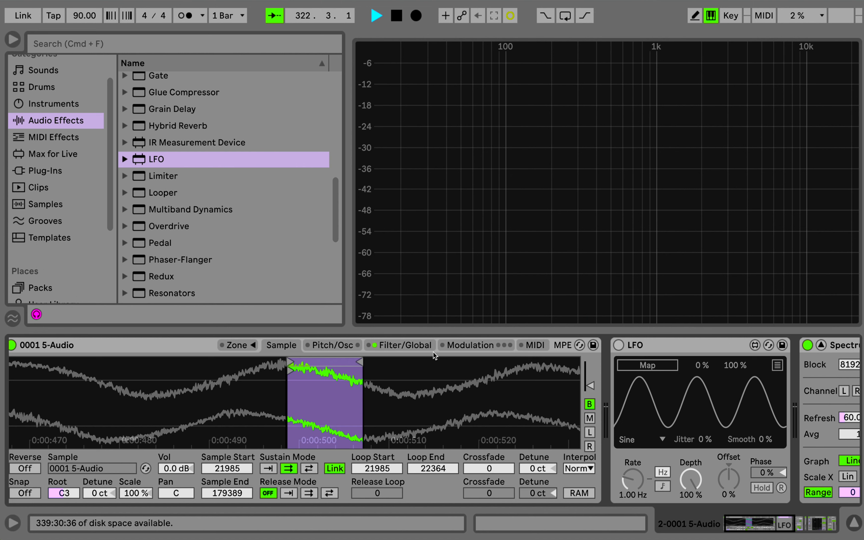
Insert an Auto Filter after the LFO device and lower its cutoff frequency
{"action": "left_click", "coordinate": [418, 349]}
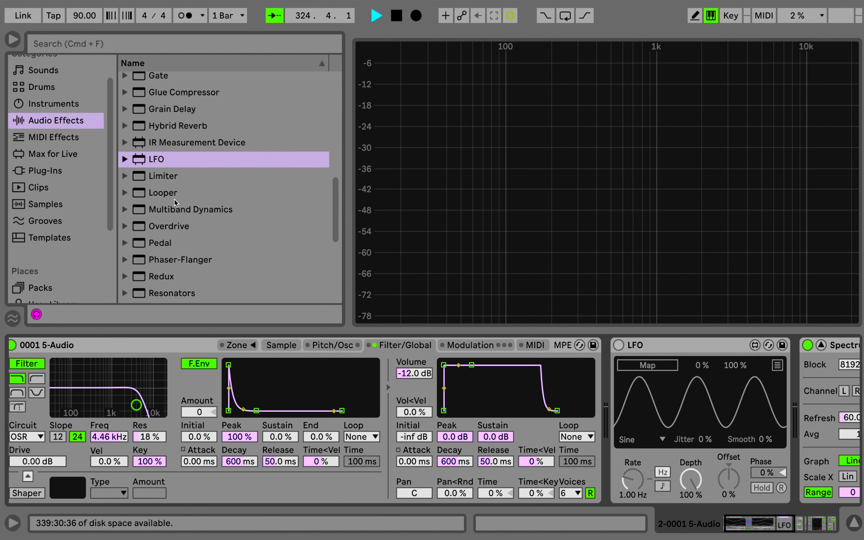
{"action": "scroll", "coordinate": [175, 200], "scroll_direction": "up", "scroll_amount": 8}
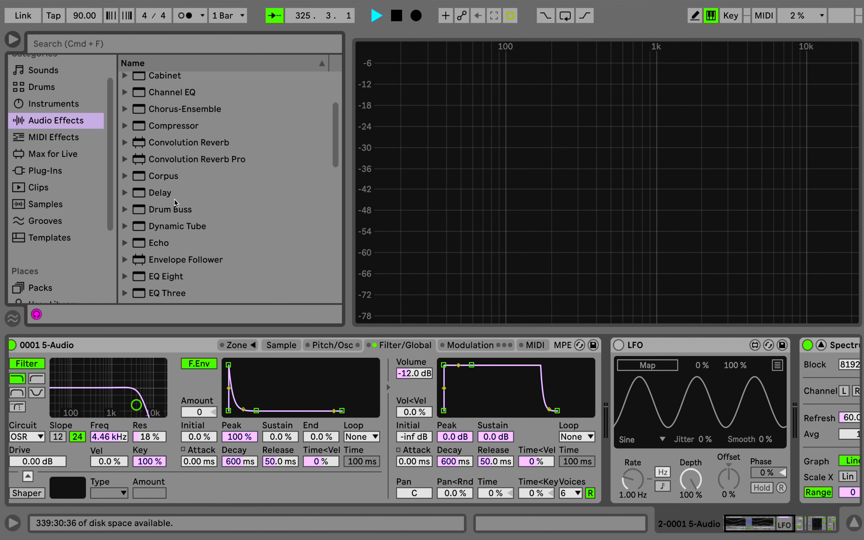
{"action": "scroll", "coordinate": [175, 200], "scroll_direction": "up", "scroll_amount": 5}
{"action": "left_click_drag", "start_coordinate": [172, 130], "coordinate": [625, 403]}
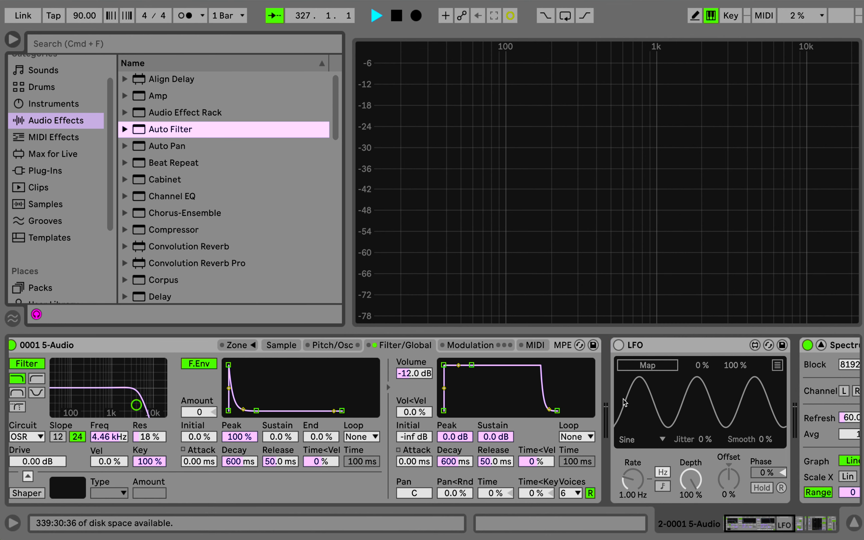
{"action": "left_click_drag", "start_coordinate": [178, 135], "coordinate": [632, 353]}
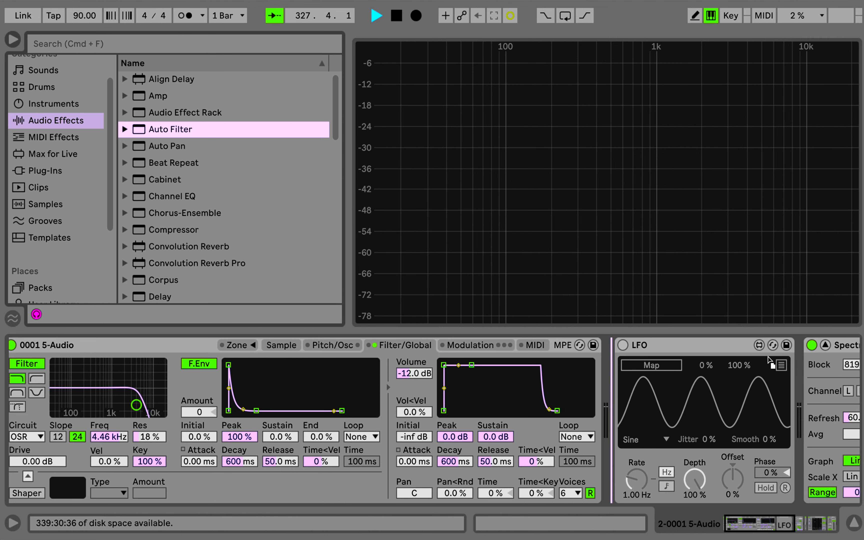
{"action": "left_click_drag", "start_coordinate": [792, 366], "coordinate": [805, 365]}
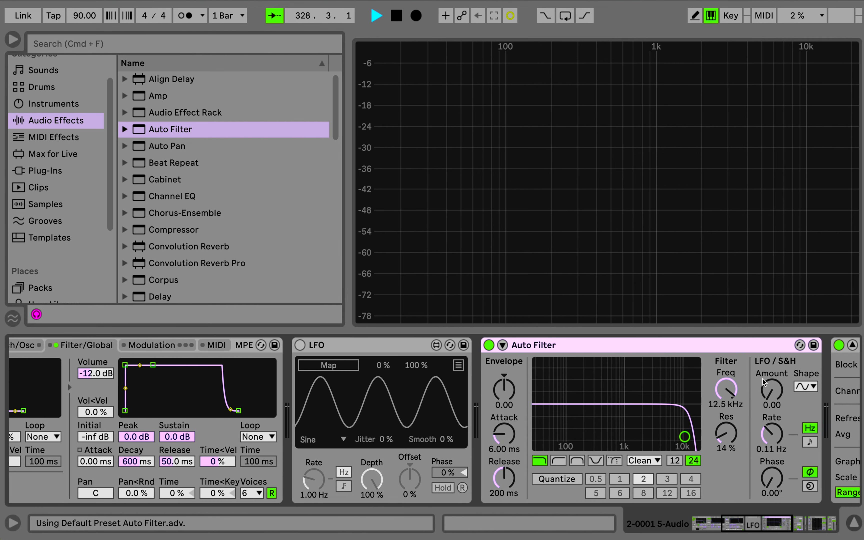
{"action": "left_click_drag", "start_coordinate": [683, 438], "coordinate": [637, 443]}
Turn Sampler's LFO 2 back on and lengthen the sustain loop by moving its start to 21565
{"action": "scroll", "coordinate": [636, 443], "scroll_direction": "left", "scroll_amount": 10}
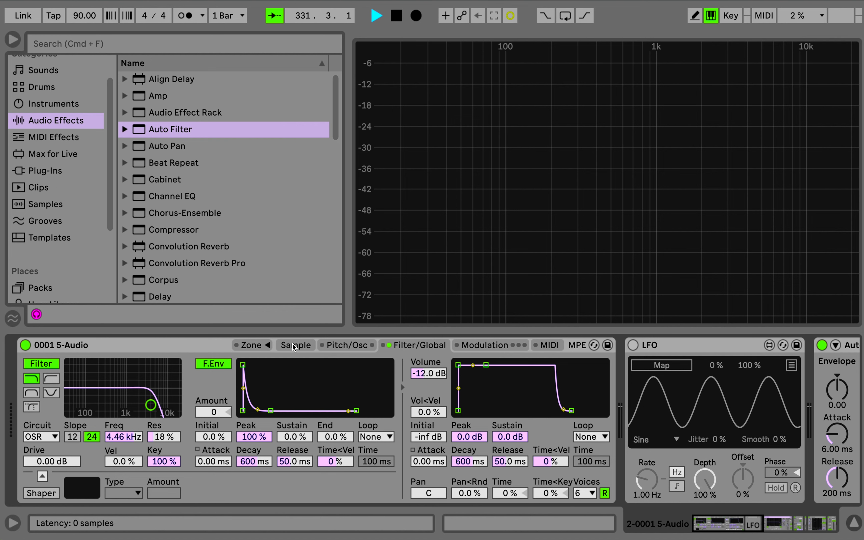
{"action": "left_click", "coordinate": [492, 346]}
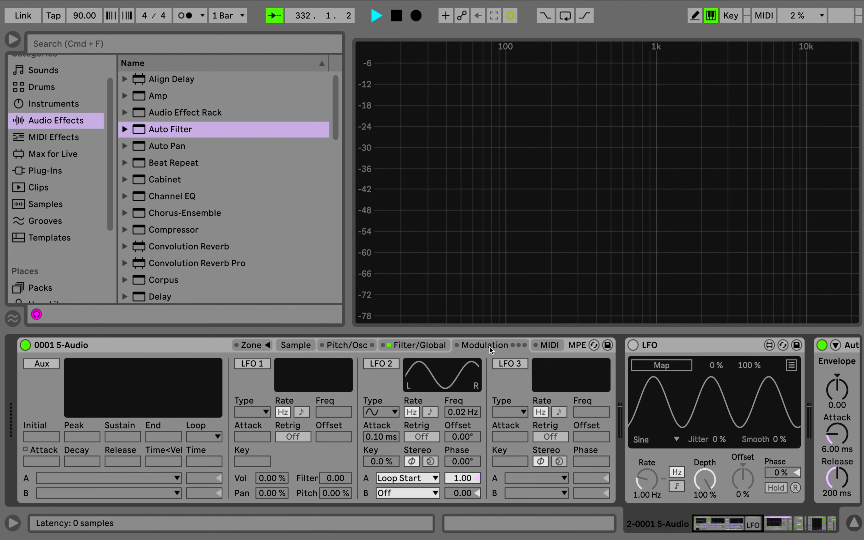
{"action": "left_click", "coordinate": [379, 363]}
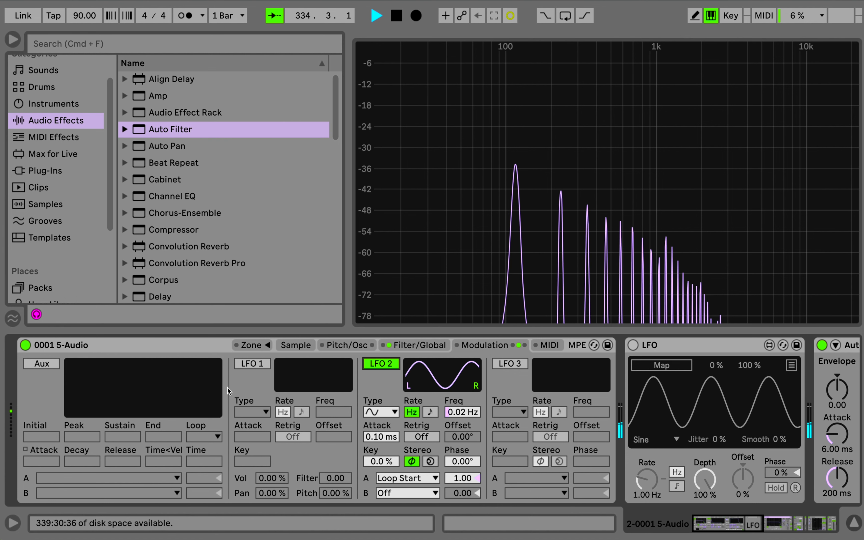
{"action": "left_click", "coordinate": [296, 346]}
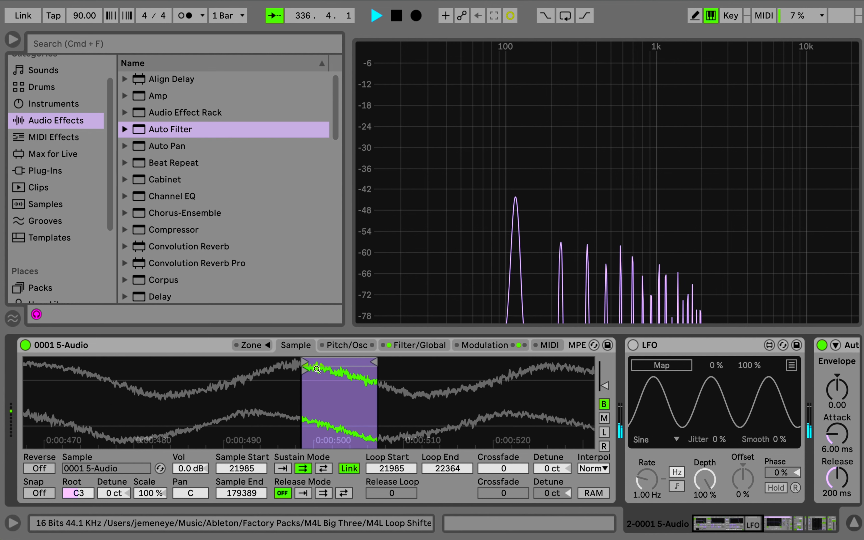
{"action": "left_click_drag", "start_coordinate": [306, 363], "coordinate": [220, 379]}
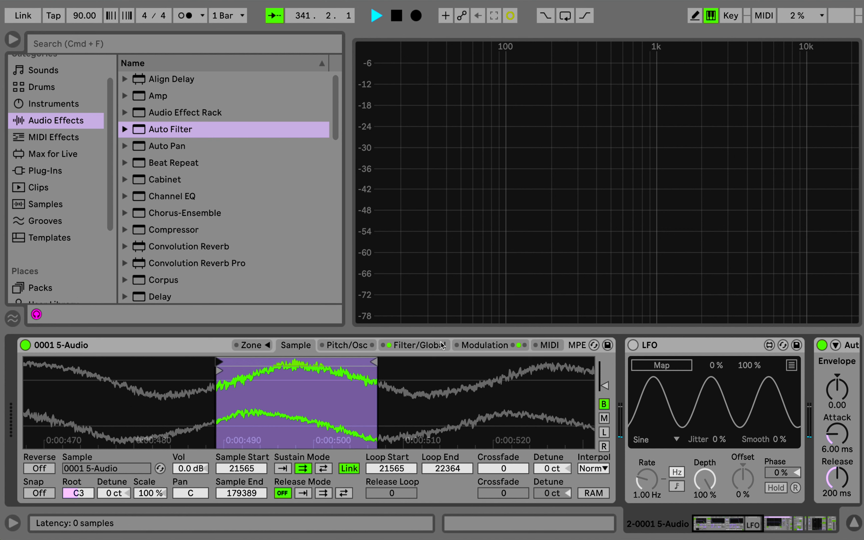
Undo the last sustain loop change and move the loop start to 21665
{"action": "mouse_move", "coordinate": [374, 362]}
{"action": "left_mouse_down"}
{"action": "mouse_move", "coordinate": [450, 359]}
{"action": "mouse_move", "coordinate": [369, 360]}
{"action": "mouse_move", "coordinate": [430, 370]}
{"action": "mouse_move", "coordinate": [319, 380]}
{"action": "mouse_move", "coordinate": [331, 381]}
{"action": "left_mouse_up"}
{"action": "key", "text": "super+z"}
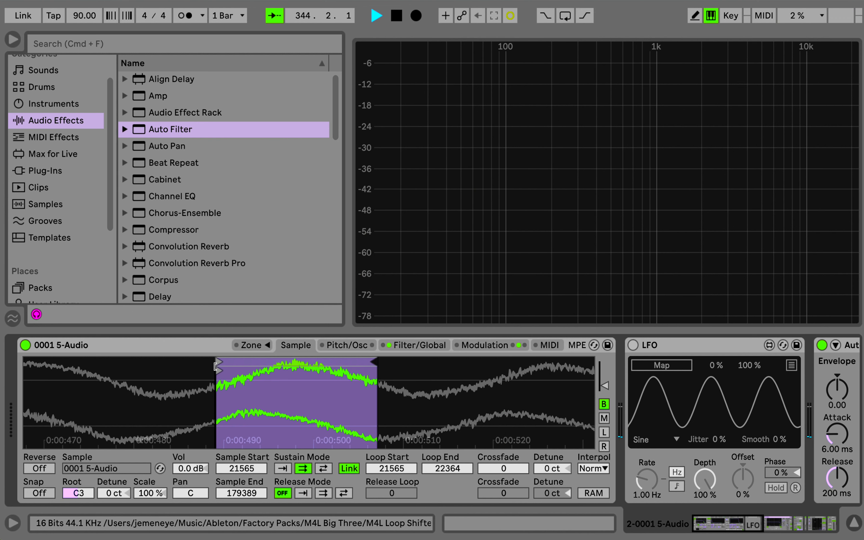
{"action": "left_click_drag", "start_coordinate": [218, 363], "coordinate": [239, 366]}
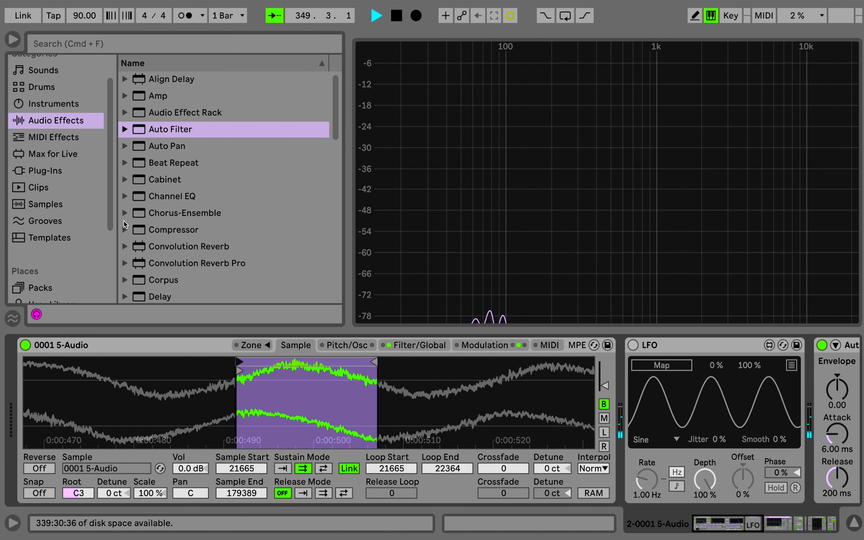
Insert a Pitch MIDI effect before Sampler and transpose it by +12 st
{"action": "left_click", "coordinate": [46, 171]}
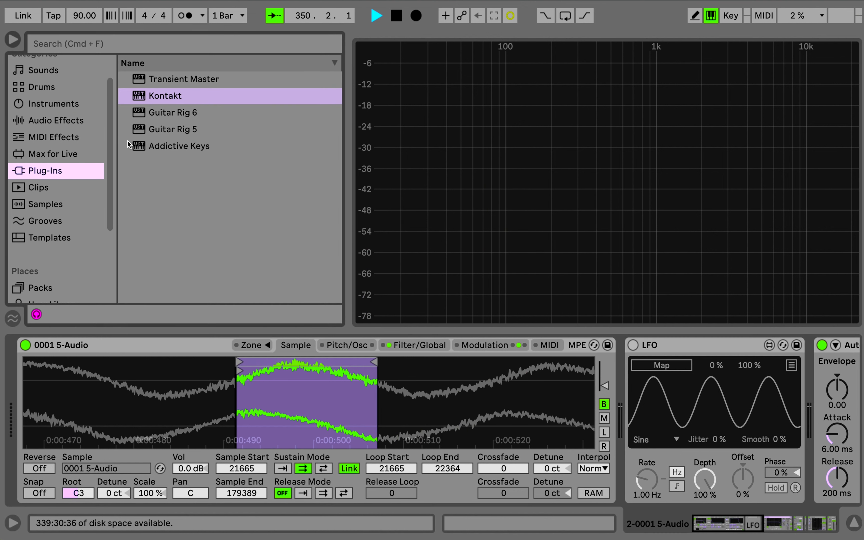
{"action": "left_click", "coordinate": [47, 140]}
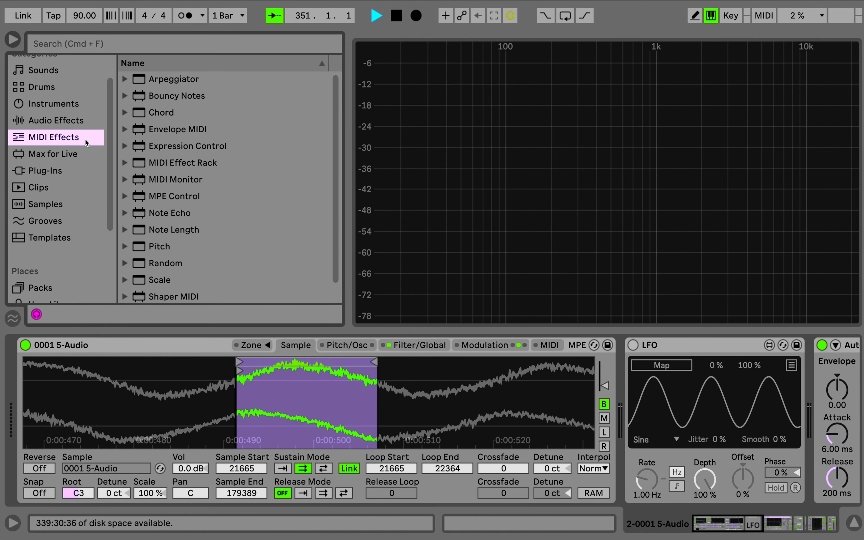
{"action": "scroll", "coordinate": [167, 185], "scroll_direction": "down", "scroll_amount": 1}
{"action": "double_click", "coordinate": [159, 228]}
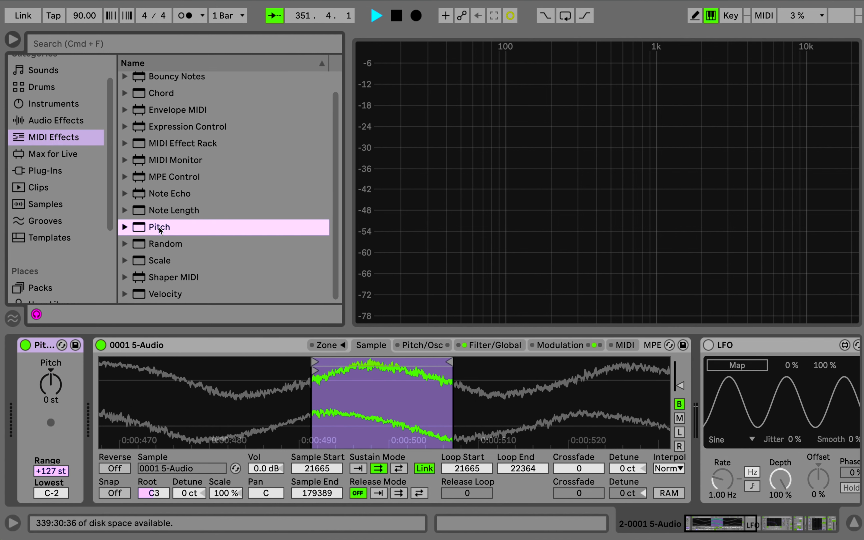
{"action": "left_click", "coordinate": [48, 393]}
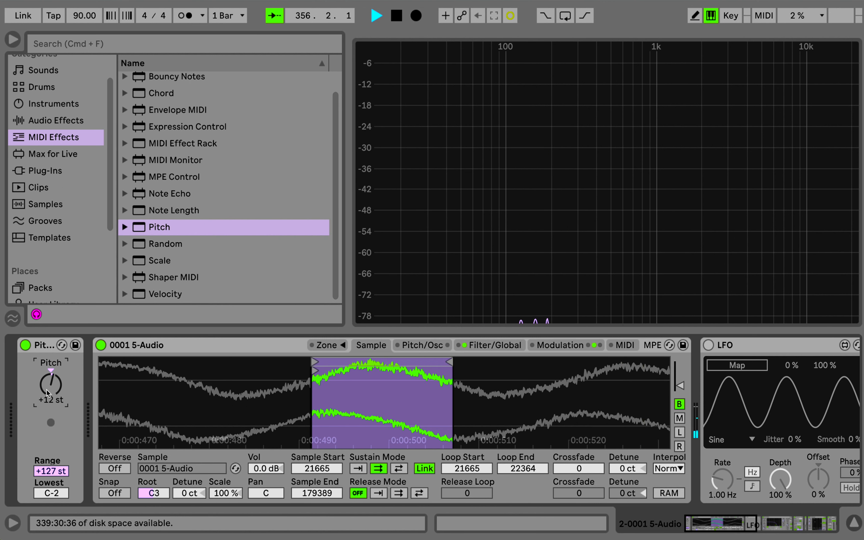
{"action": "left_click", "coordinate": [505, 345]}
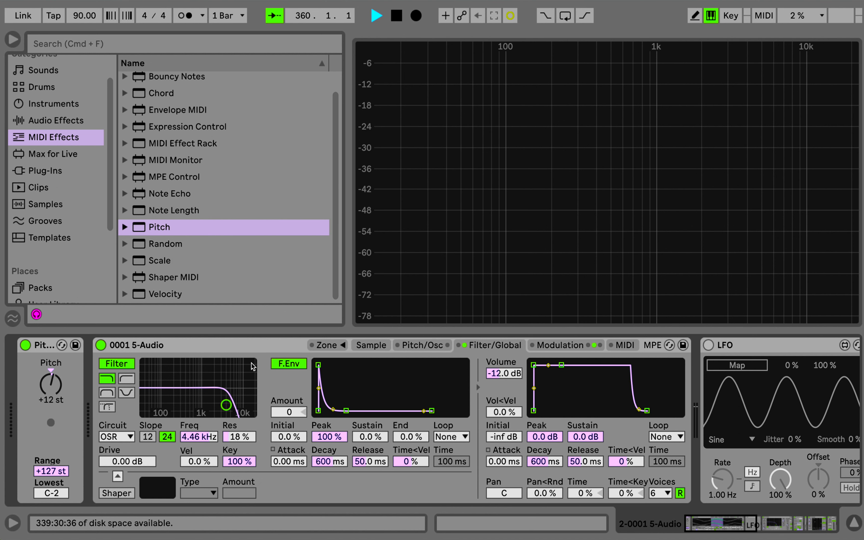
{"action": "scroll", "coordinate": [185, 216], "scroll_direction": "up", "scroll_amount": 1}
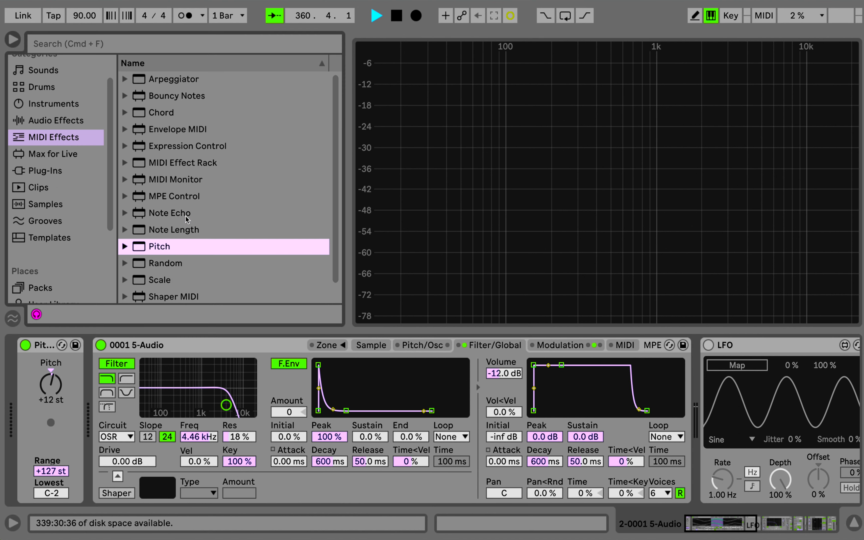
{"action": "scroll", "coordinate": [185, 216], "scroll_direction": "down", "scroll_amount": 1}
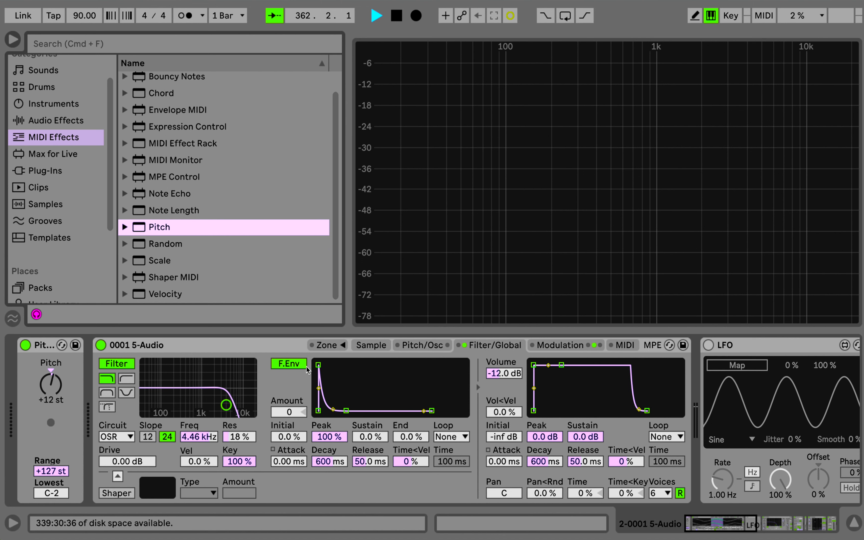
{"action": "left_click", "coordinate": [371, 345]}
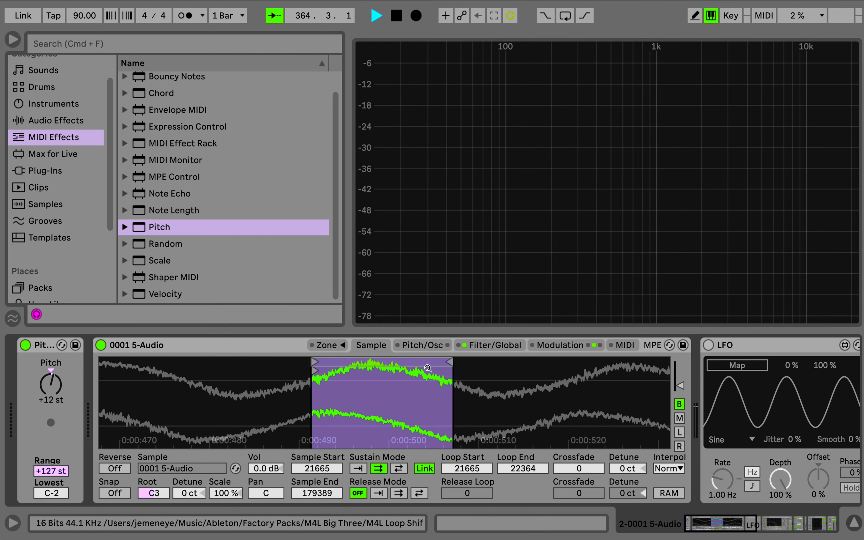
{"action": "left_click", "coordinate": [509, 346]}
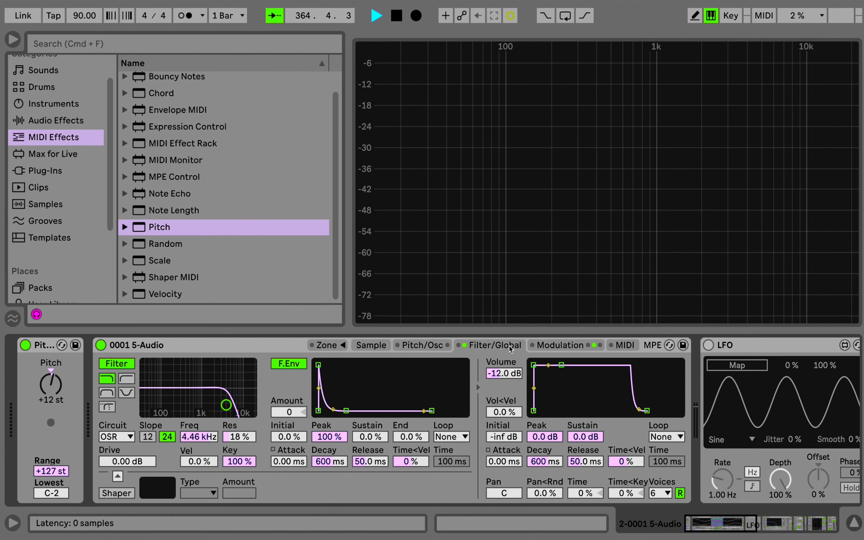
Set Sampler's LFO 2 frequency to 0.01 Hz and its Loop Start modulation amount to 2.49
{"action": "left_click", "coordinate": [568, 345]}
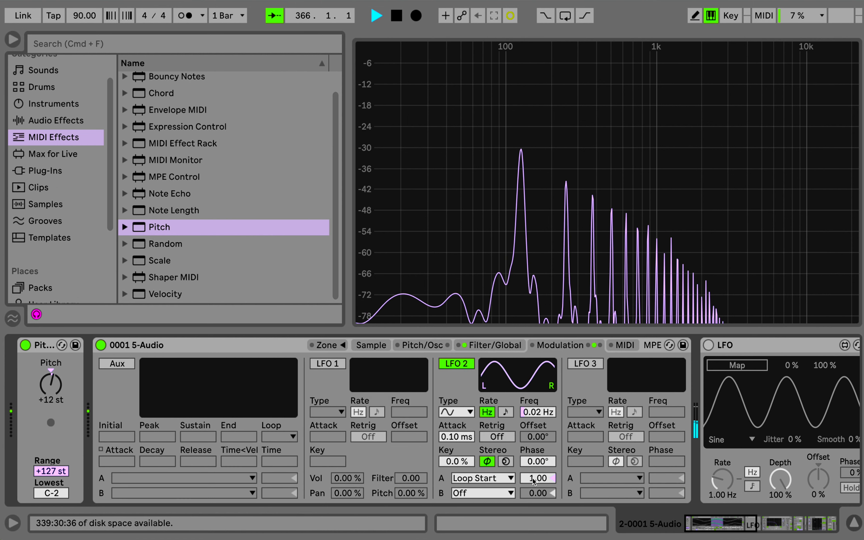
{"action": "left_click_drag", "start_coordinate": [542, 414], "coordinate": [540, 429]}
{"action": "left_click_drag", "start_coordinate": [536, 481], "coordinate": [536, 461]}
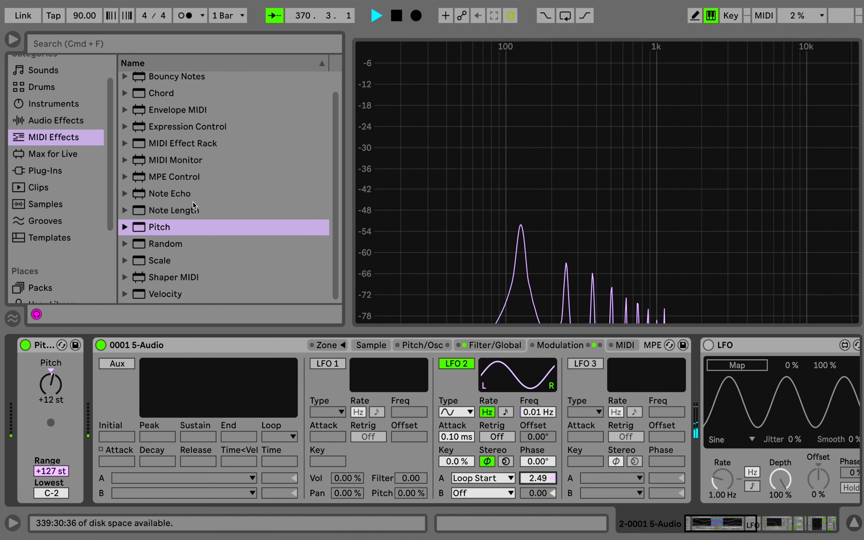
Insert a Tuner after Sampler and set the sustain loop detune to +35 ct
{"action": "left_click", "coordinate": [58, 123]}
{"action": "scroll", "coordinate": [194, 201], "scroll_direction": "down", "scroll_amount": 10}
{"action": "left_click_drag", "start_coordinate": [174, 215], "coordinate": [693, 412]}
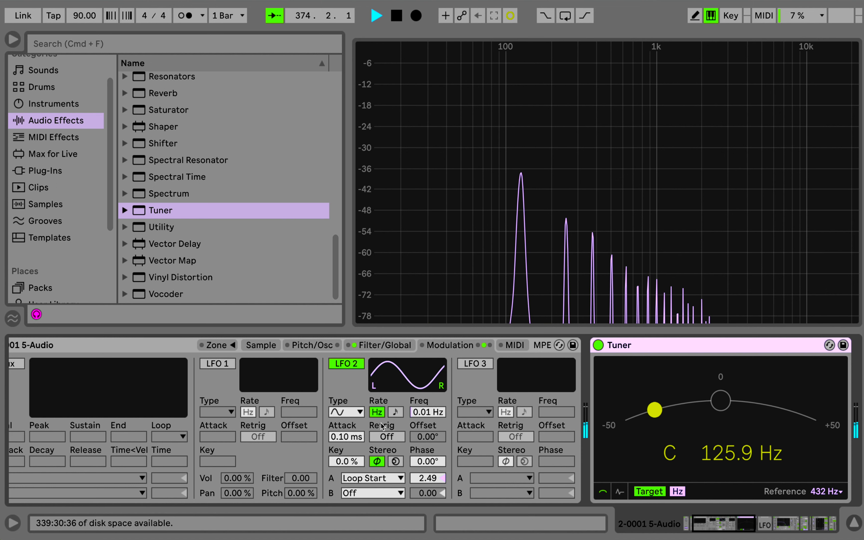
{"action": "left_click", "coordinate": [274, 345]}
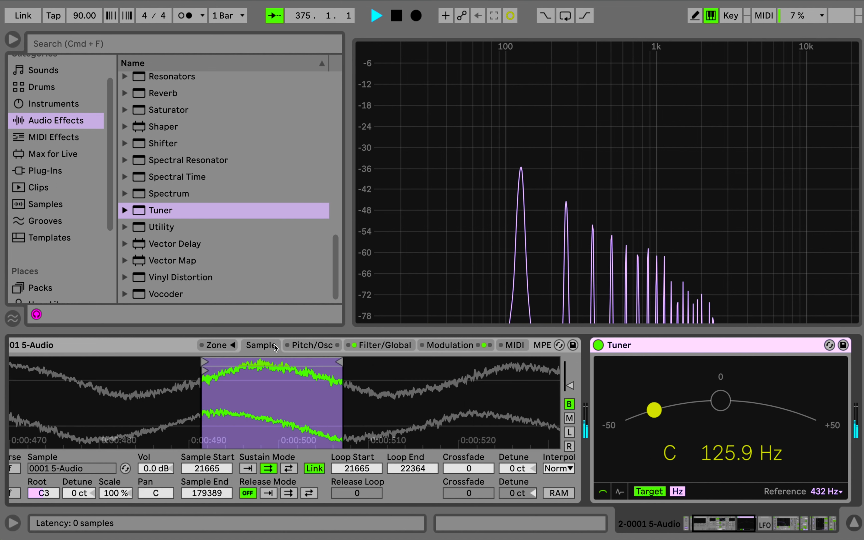
{"action": "left_click_drag", "start_coordinate": [517, 468], "coordinate": [517, 456]}
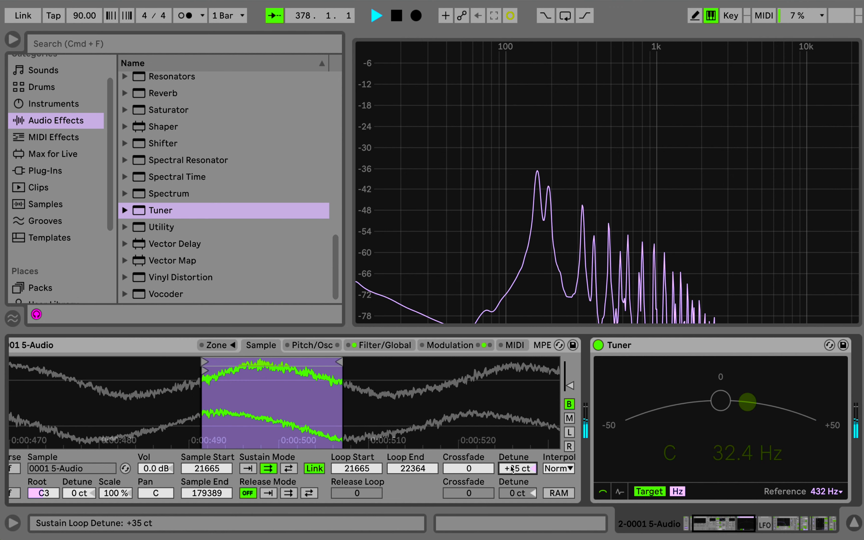
Shape Sampler's volume envelope with 13.8 ms attack, 4.55 s decay, -1.6 dB sustain and 10.8 s release
{"action": "left_click", "coordinate": [359, 349]}
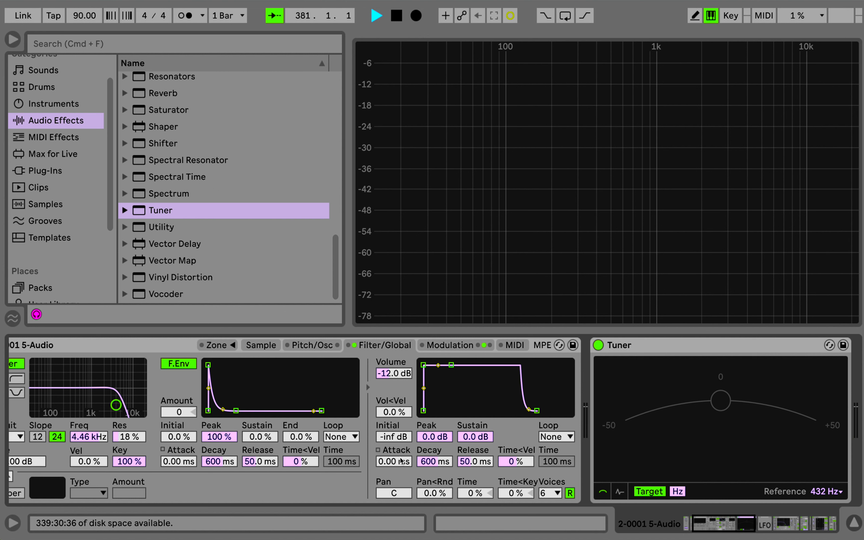
{"action": "left_click_drag", "start_coordinate": [394, 461], "coordinate": [394, 430]}
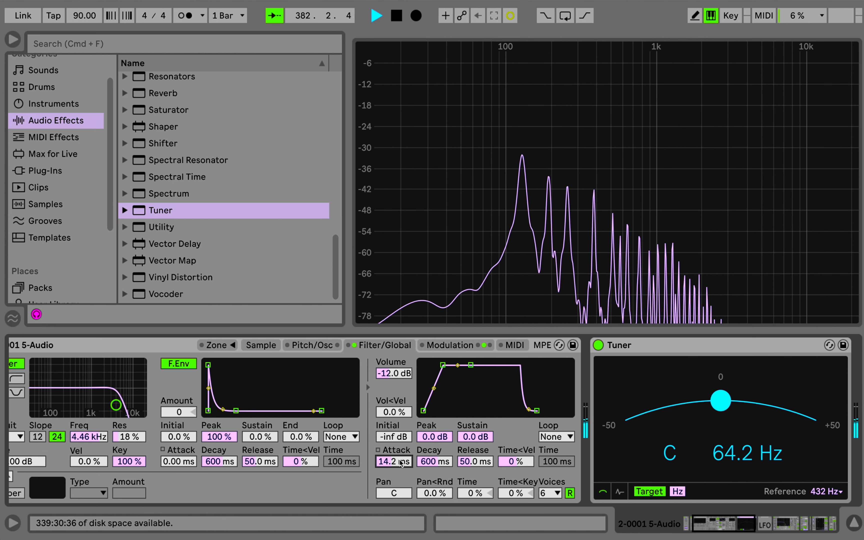
{"action": "left_click_drag", "start_coordinate": [475, 462], "coordinate": [471, 392]}
{"action": "left_click_drag", "start_coordinate": [475, 436], "coordinate": [474, 439]}
{"action": "left_click_drag", "start_coordinate": [435, 464], "coordinate": [435, 443]}
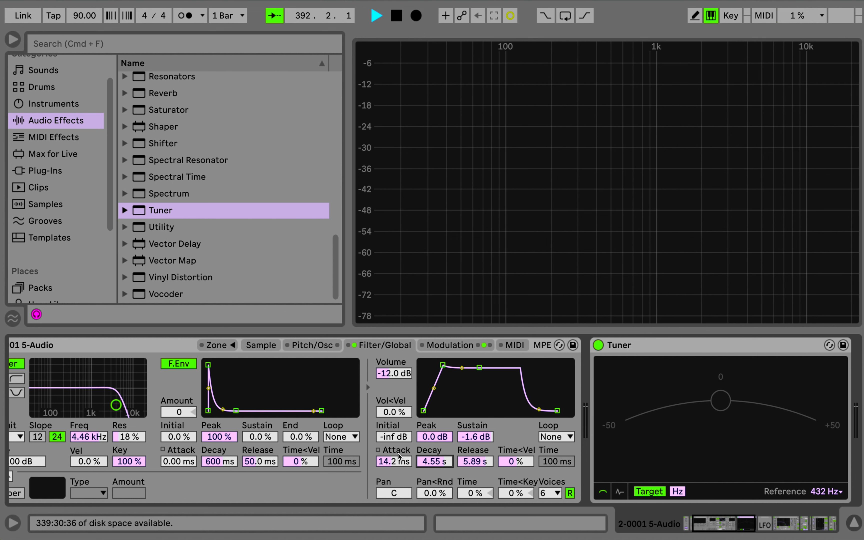
{"action": "mouse_move", "coordinate": [445, 366]}
{"action": "left_mouse_down"}
{"action": "mouse_move", "coordinate": [424, 365]}
{"action": "mouse_move", "coordinate": [442, 365]}
{"action": "left_mouse_up"}
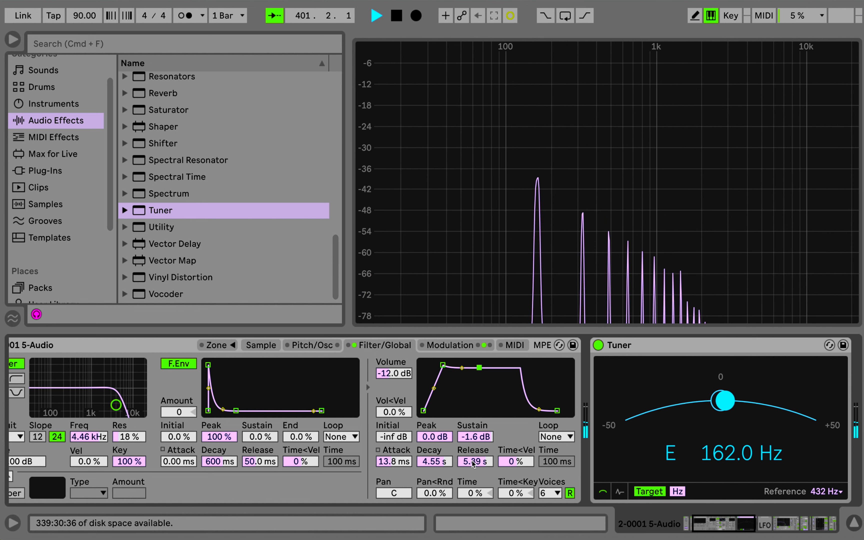
{"action": "left_click_drag", "start_coordinate": [472, 462], "coordinate": [472, 493]}
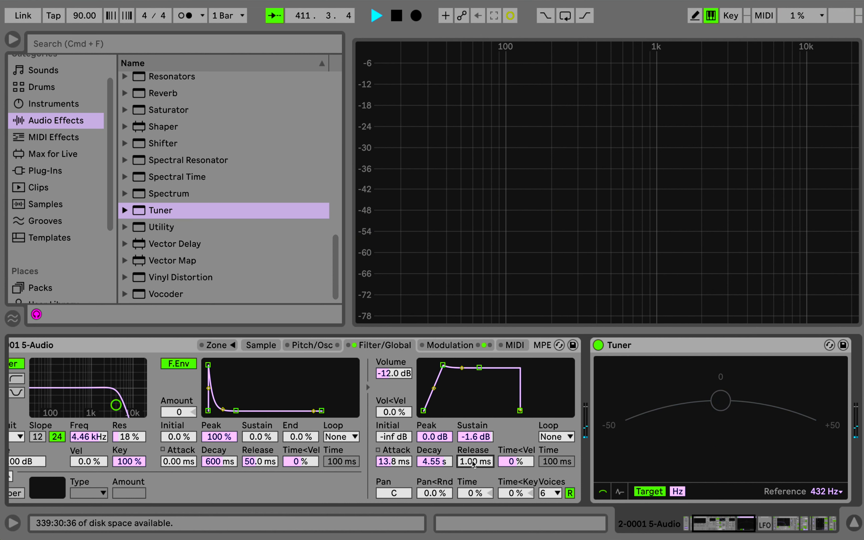
{"action": "left_click_drag", "start_coordinate": [474, 463], "coordinate": [474, 419]}
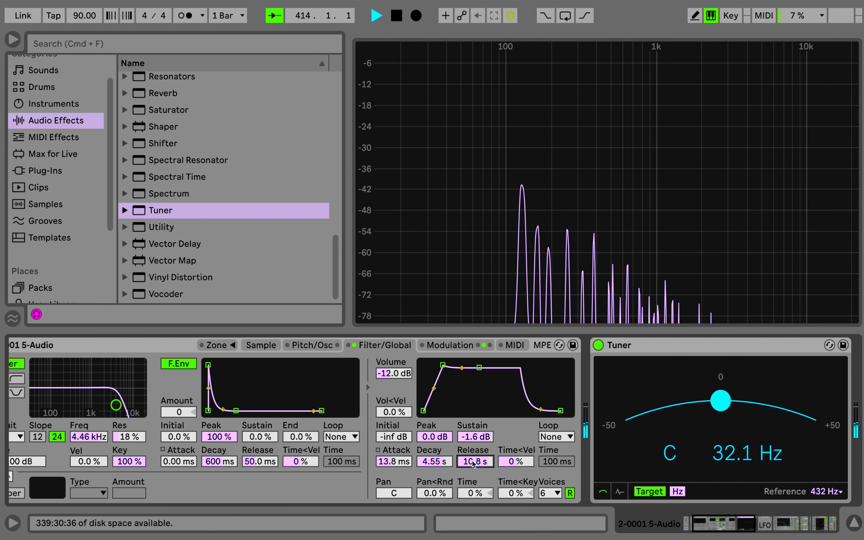
Fine-tune the length of Sampler's sustain loop by nudging its end point, and return to the filter and volume envelope settings
{"action": "left_click", "coordinate": [298, 346]}
{"action": "left_click", "coordinate": [355, 346]}
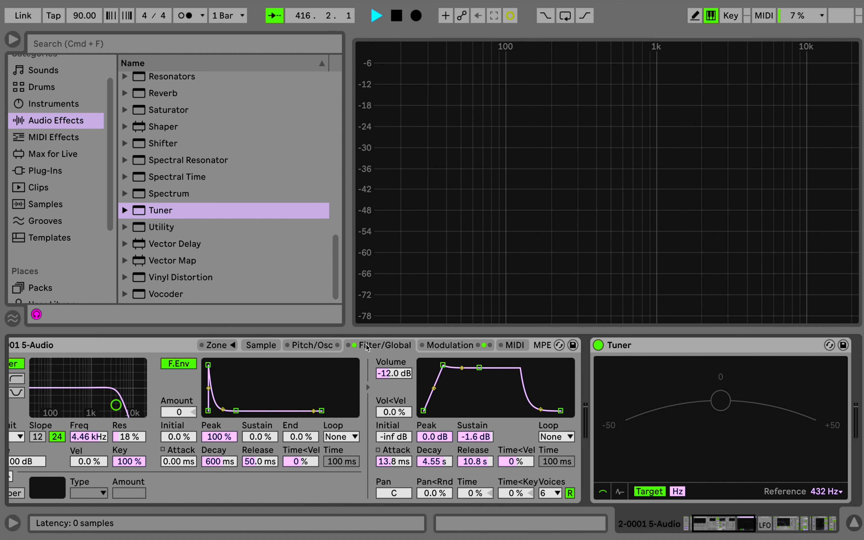
{"action": "left_click", "coordinate": [263, 345]}
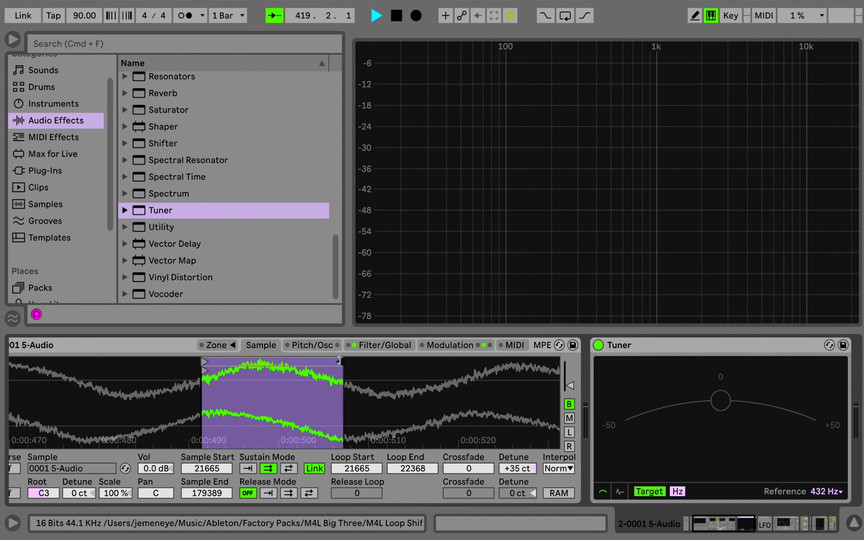
{"action": "left_click_drag", "start_coordinate": [339, 360], "coordinate": [338, 361]}
{"action": "left_click", "coordinate": [371, 346]}
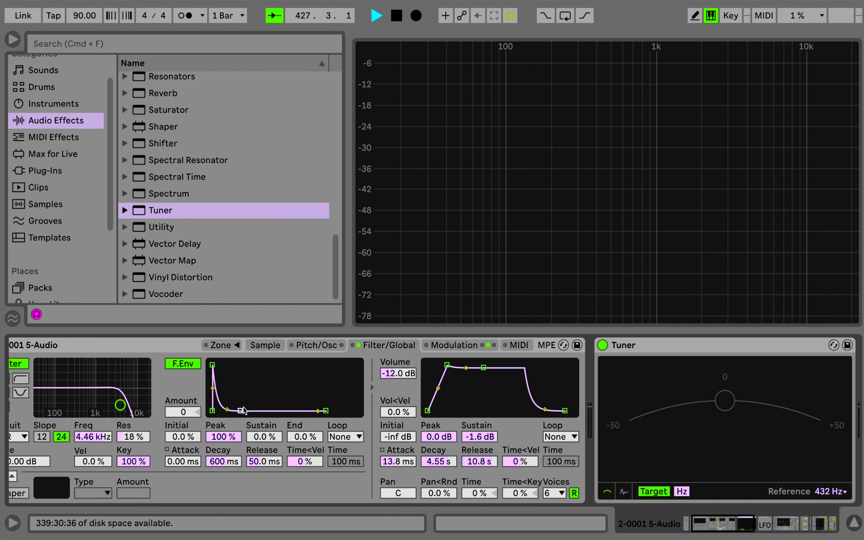
Move the LFO device to between Auto Filter and Spectrum in the device chain
{"action": "scroll", "coordinate": [244, 410], "scroll_direction": "right", "scroll_amount": 10}
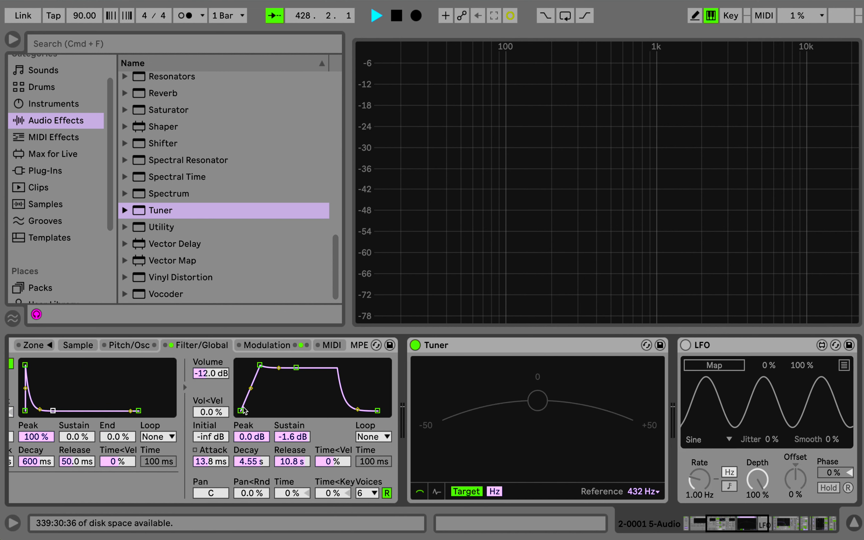
{"action": "scroll", "coordinate": [559, 393], "scroll_direction": "right", "scroll_amount": 5}
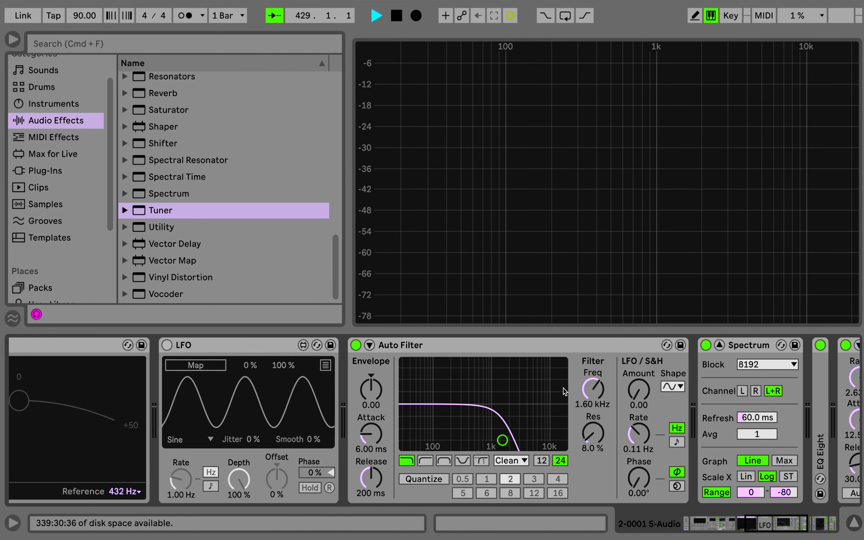
{"action": "left_click_drag", "start_coordinate": [257, 349], "coordinate": [700, 352]}
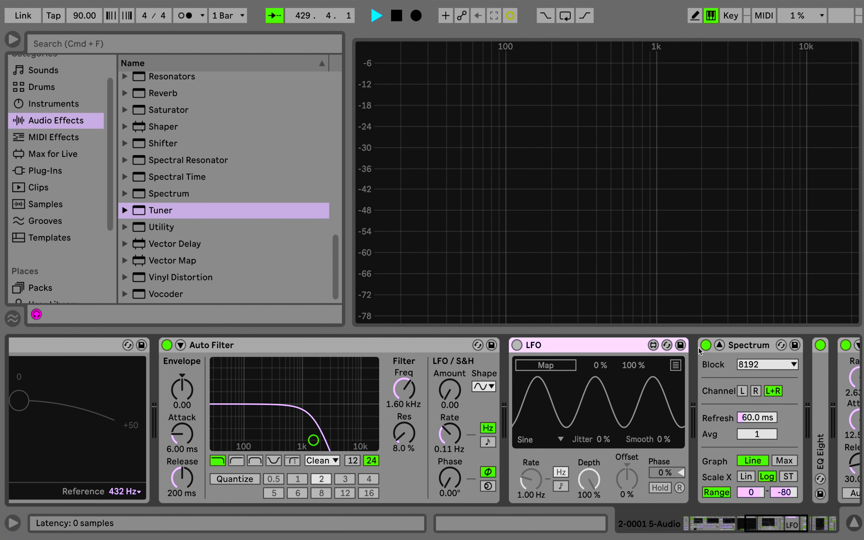
Turn on the LFO device and map it to Auto Filter's cutoff frequency
{"action": "left_click", "coordinate": [516, 345]}
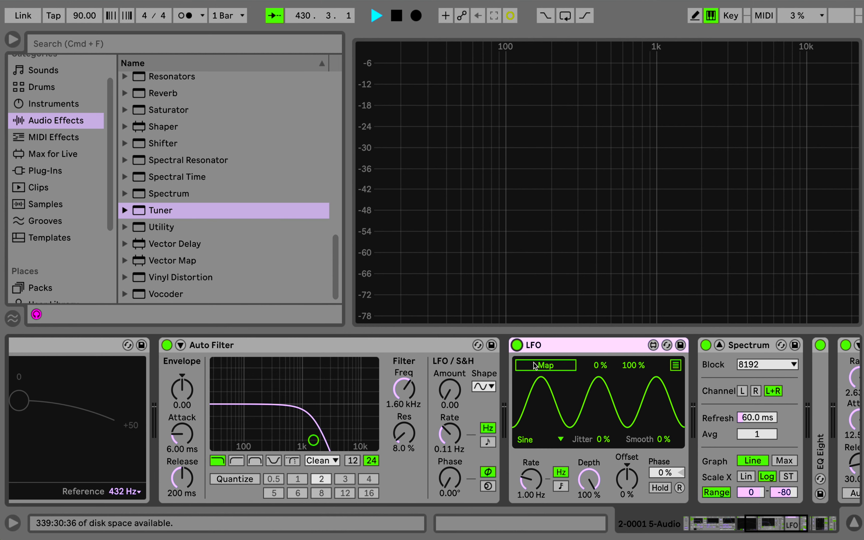
{"action": "left_click", "coordinate": [546, 365]}
{"action": "left_click", "coordinate": [404, 391]}
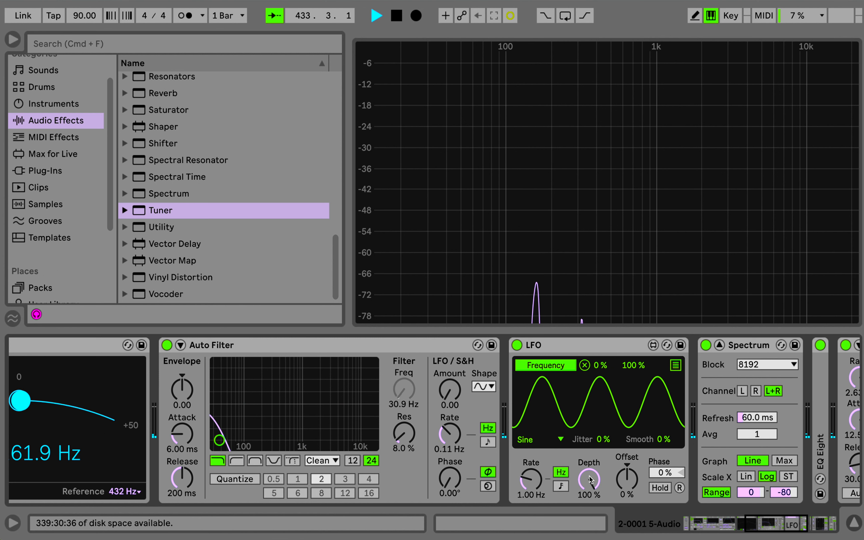
Set the LFO device's depth to 11 %, its offset to 27 % and its rate to 0.09 Hz
{"action": "left_click_drag", "start_coordinate": [590, 480], "coordinate": [590, 510]}
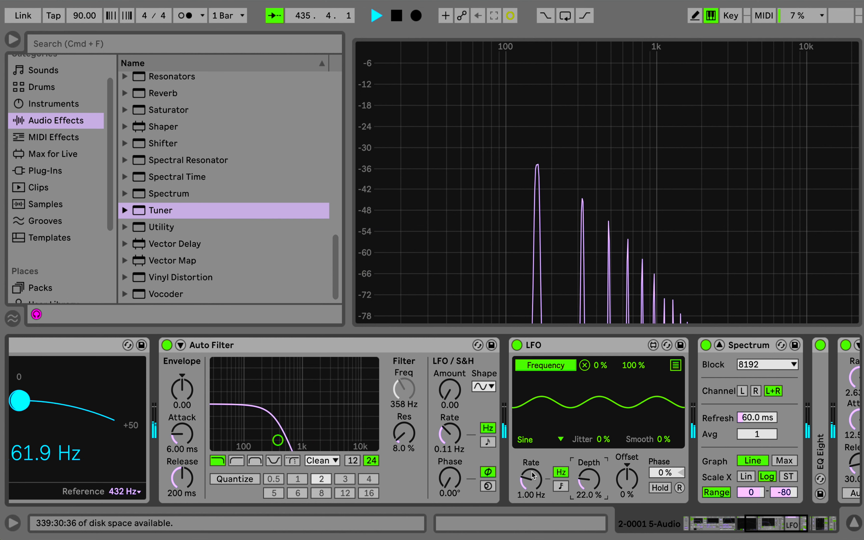
{"action": "mouse_move", "coordinate": [532, 480]}
{"action": "left_mouse_down"}
{"action": "mouse_move", "coordinate": [532, 457]}
{"action": "mouse_move", "coordinate": [532, 478]}
{"action": "left_mouse_up"}
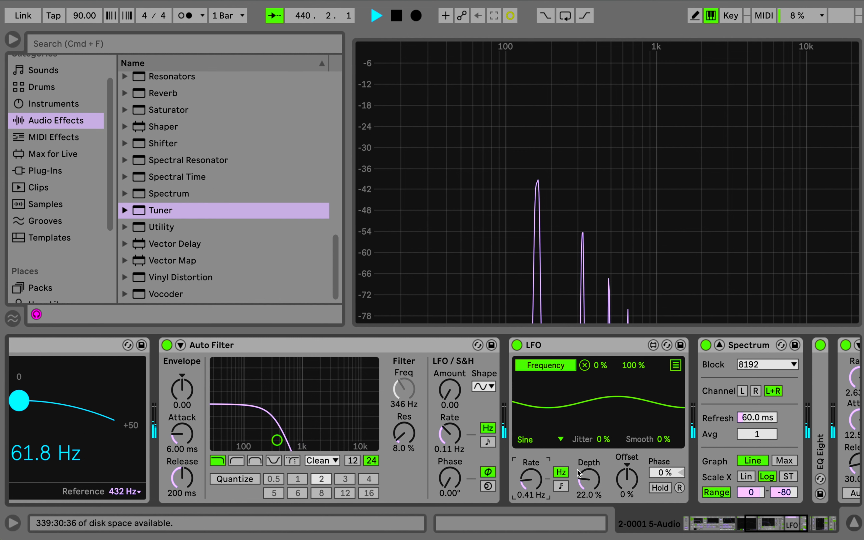
{"action": "left_click_drag", "start_coordinate": [627, 477], "coordinate": [629, 482]}
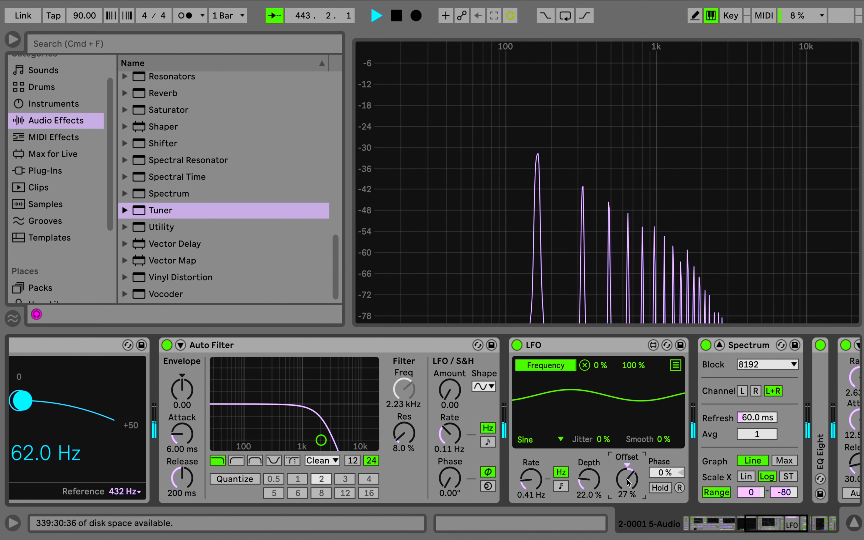
{"action": "left_click_drag", "start_coordinate": [589, 480], "coordinate": [589, 488]}
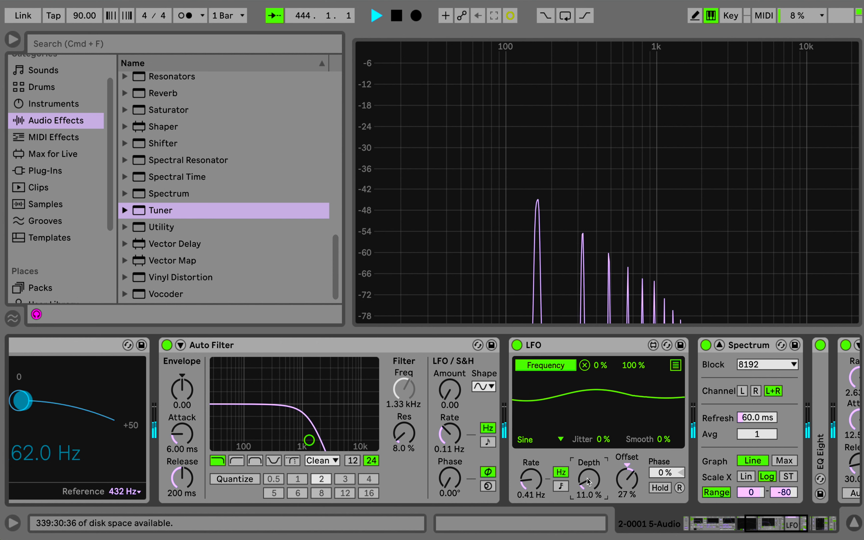
{"action": "left_click_drag", "start_coordinate": [520, 479], "coordinate": [525, 485]}
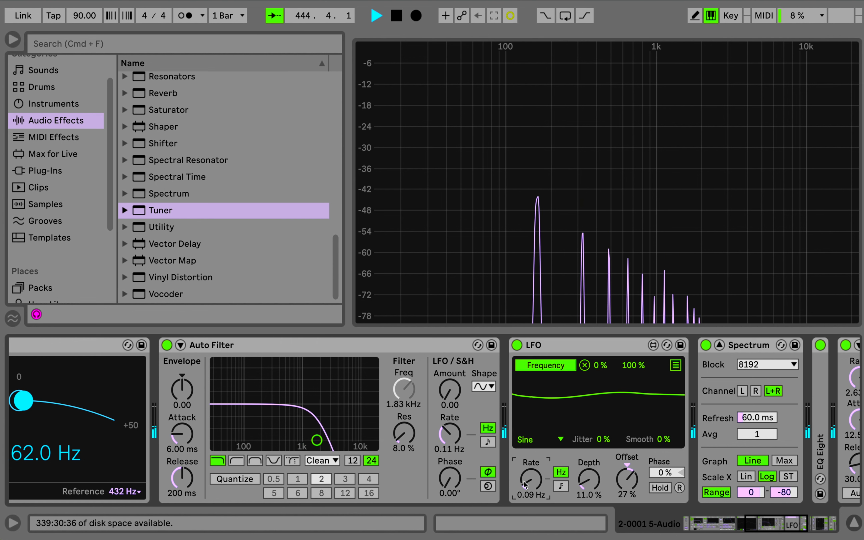
Set the LFO device's jitter to 9 %
{"action": "left_click_drag", "start_coordinate": [603, 439], "coordinate": [604, 432]}
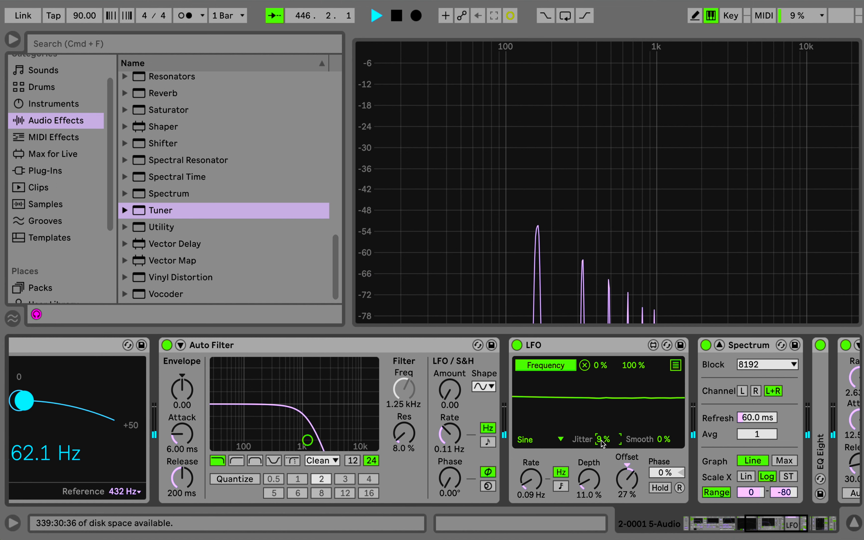
{"action": "scroll", "coordinate": [603, 444], "scroll_direction": "right", "scroll_amount": 5}
{"action": "scroll", "coordinate": [603, 444], "scroll_direction": "left", "scroll_amount": 5}
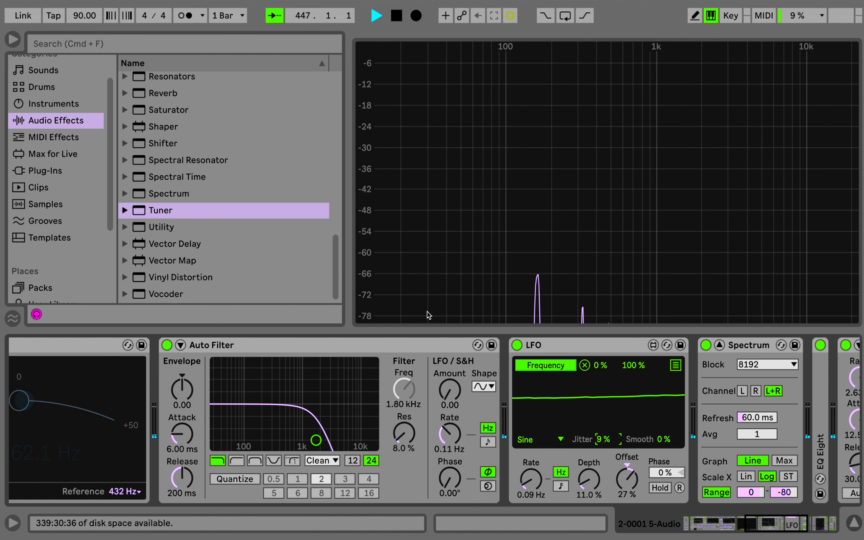
Switch Sampler's filter to the notch type and place it at 812 Hz with 41 % resonance
{"action": "left_click", "coordinate": [410, 339]}
{"action": "scroll", "coordinate": [411, 338], "scroll_direction": "left", "scroll_amount": 10}
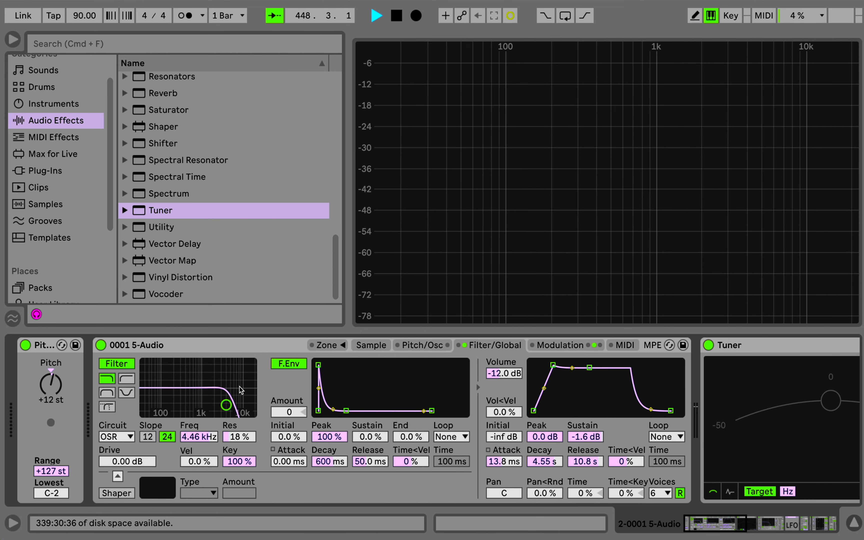
{"action": "left_click", "coordinate": [126, 394]}
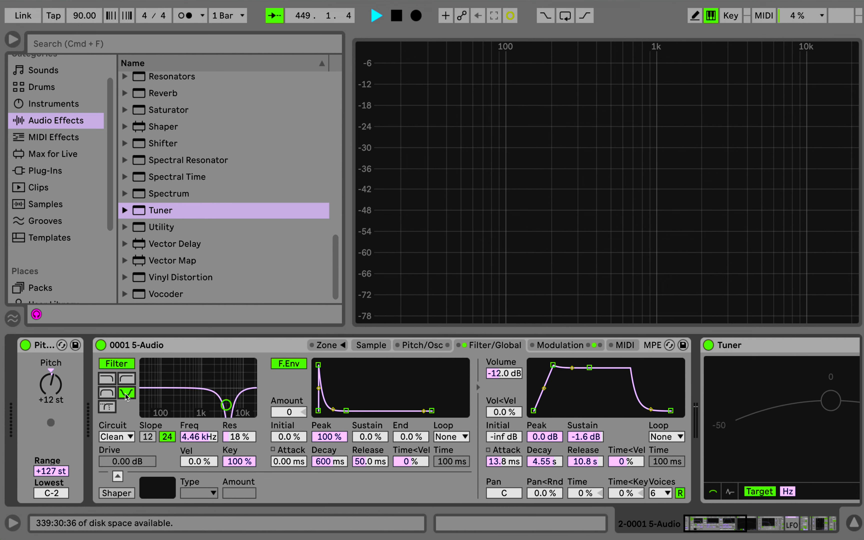
{"action": "left_click_drag", "start_coordinate": [228, 406], "coordinate": [199, 396]}
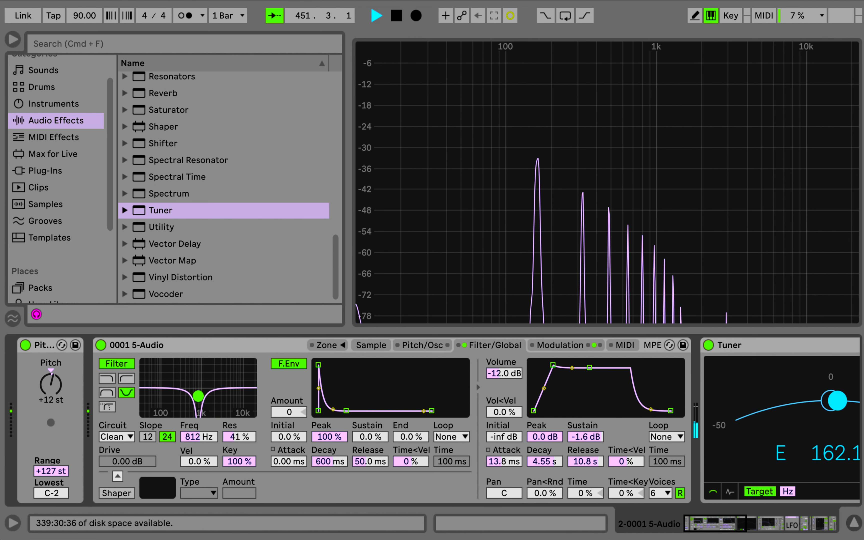
Turn on Sampler's LFO 1 at 0.45 Hz, with a filter amount of 8.44 and a pitch amount of 0.05 %
{"action": "left_click", "coordinate": [547, 345]}
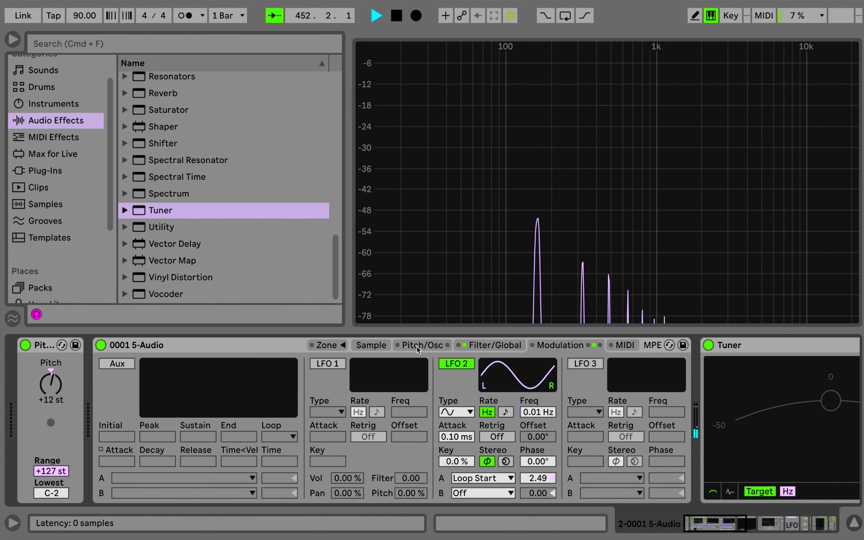
{"action": "left_click", "coordinate": [328, 365]}
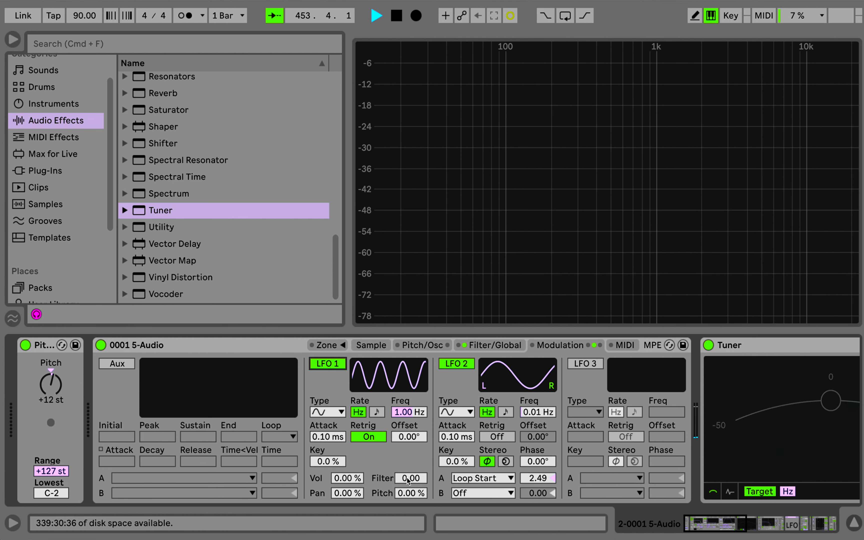
{"action": "left_click_drag", "start_coordinate": [410, 413], "coordinate": [409, 390]}
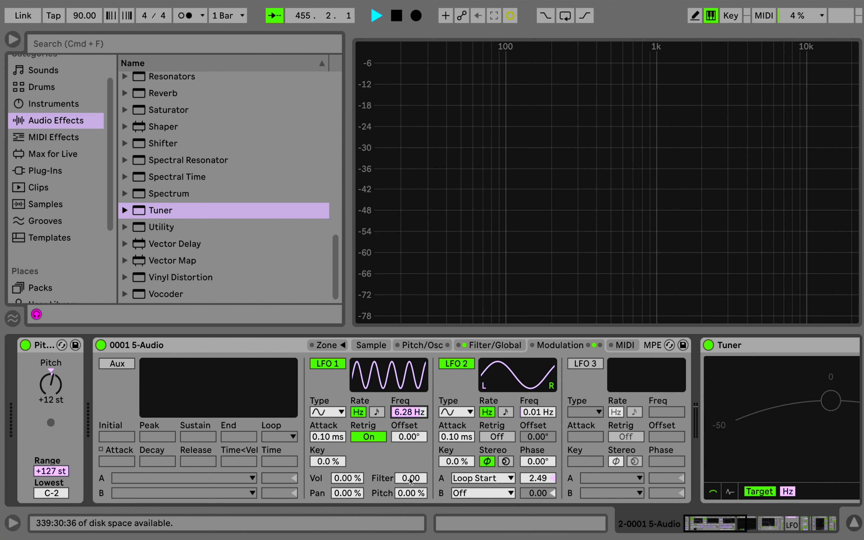
{"action": "left_click_drag", "start_coordinate": [410, 481], "coordinate": [411, 471]}
{"action": "left_click_drag", "start_coordinate": [409, 412], "coordinate": [410, 449]}
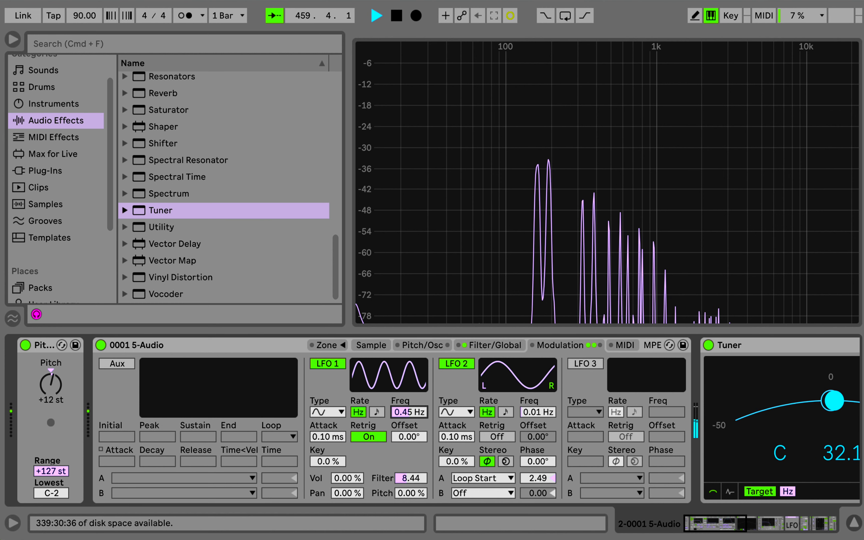
{"action": "left_click", "coordinate": [408, 494]}
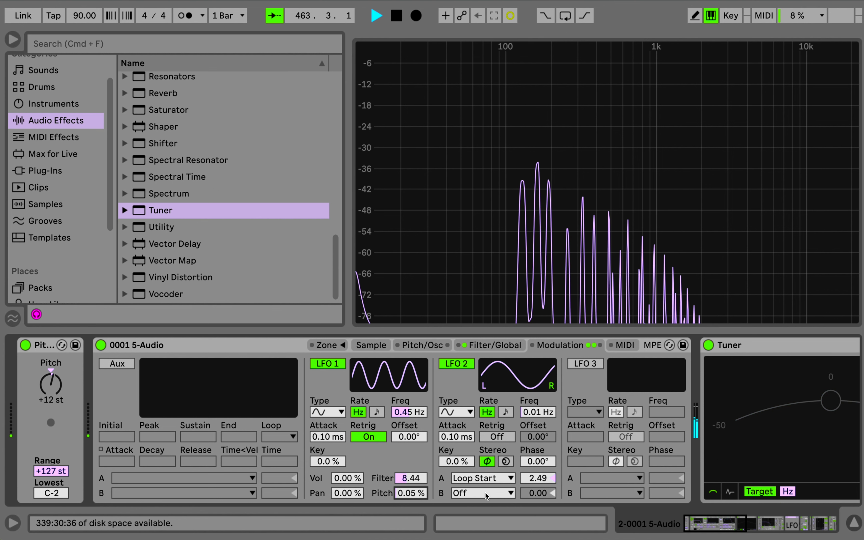
Assign LFO 2's destination B to LFO 1 Rate with amount 55.47, and try a volume amount of 6.25 % on LFO 1
{"action": "left_click", "coordinate": [468, 494]}
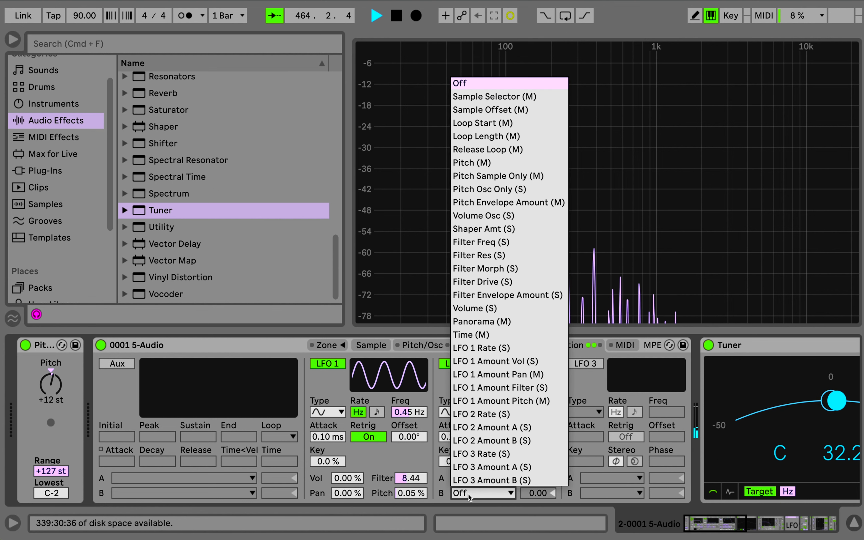
{"action": "left_click", "coordinate": [476, 349]}
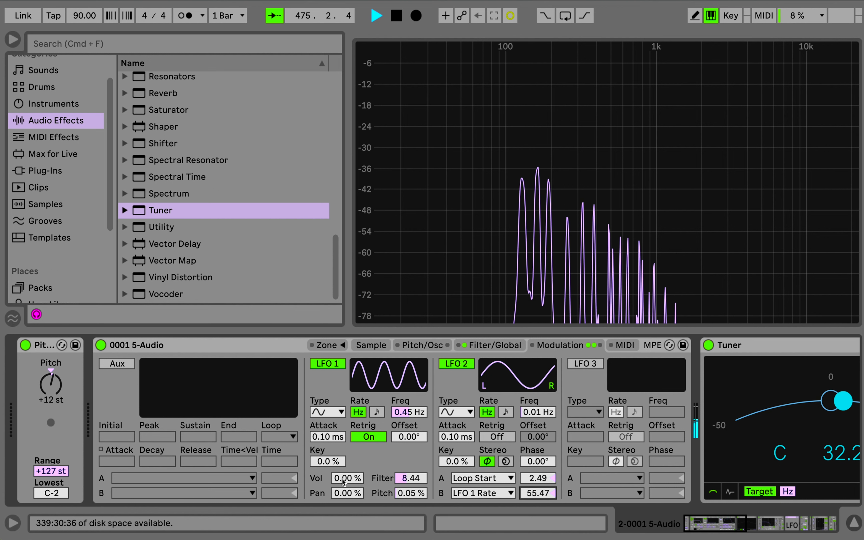
{"action": "left_click_drag", "start_coordinate": [343, 480], "coordinate": [343, 474]}
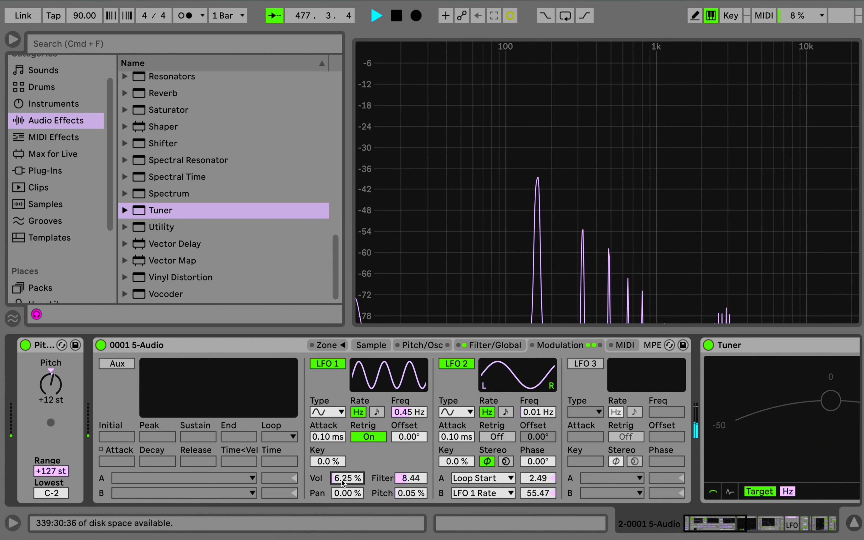
Turn on LFO 3 with Volume as its destination A, and switch off retriggering for LFO 3 and LFO 1
{"action": "left_click", "coordinate": [584, 364]}
{"action": "left_click", "coordinate": [617, 480]}
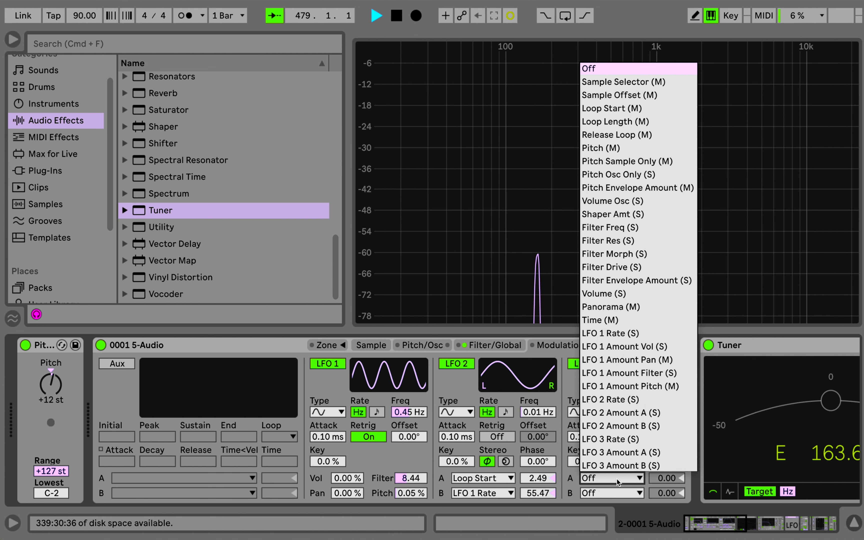
{"action": "left_click", "coordinate": [611, 294]}
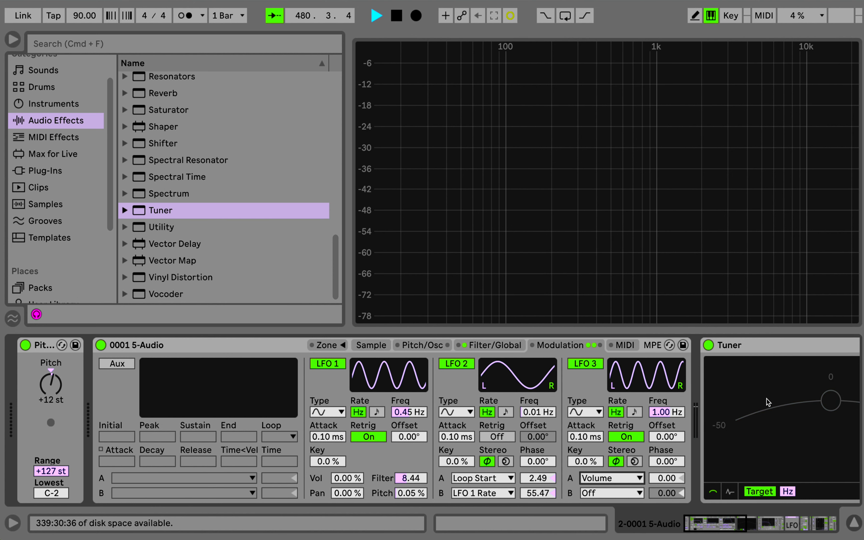
{"action": "left_click", "coordinate": [635, 437]}
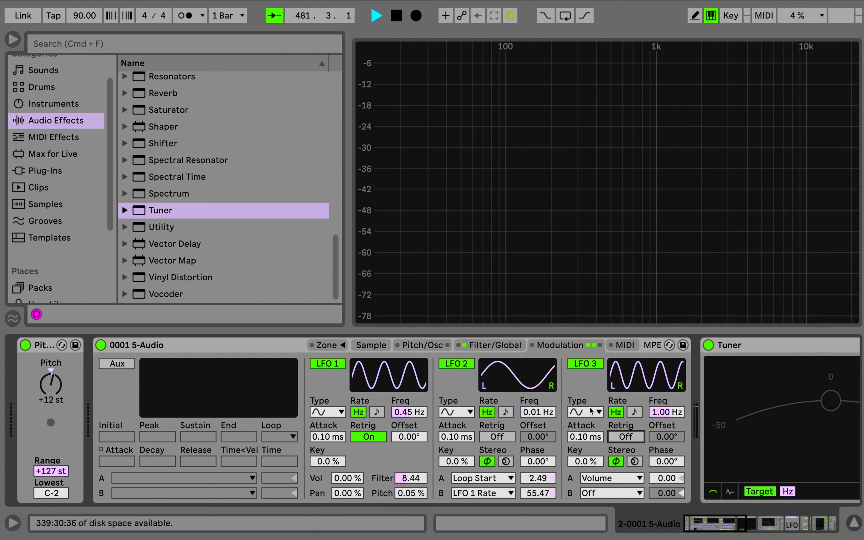
{"action": "left_click", "coordinate": [378, 435]}
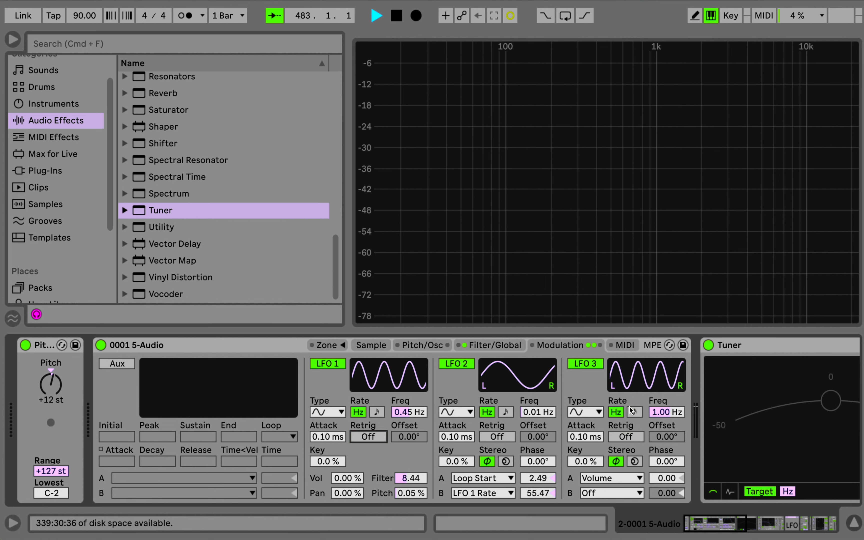
Set LFO 3's frequency to 0.12 Hz and its volume amount to 10.95, comparing the sound with LFO 3 off and on
{"action": "left_click_drag", "start_coordinate": [667, 412], "coordinate": [667, 437]}
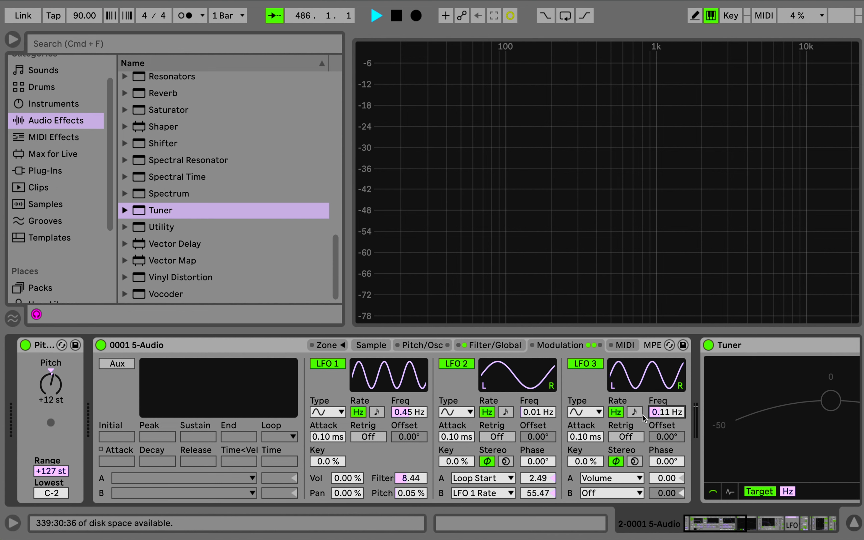
{"action": "left_click_drag", "start_coordinate": [669, 478], "coordinate": [669, 458]}
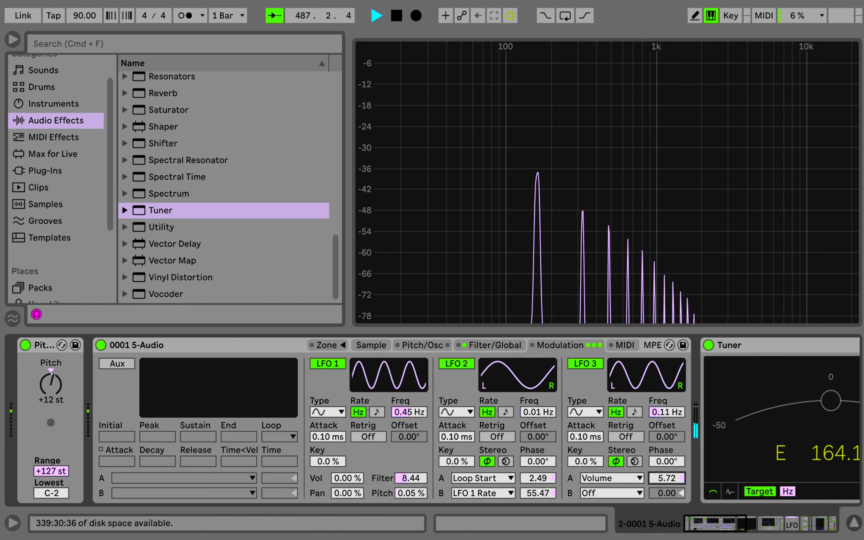
{"action": "left_click_drag", "start_coordinate": [667, 412], "coordinate": [666, 358]}
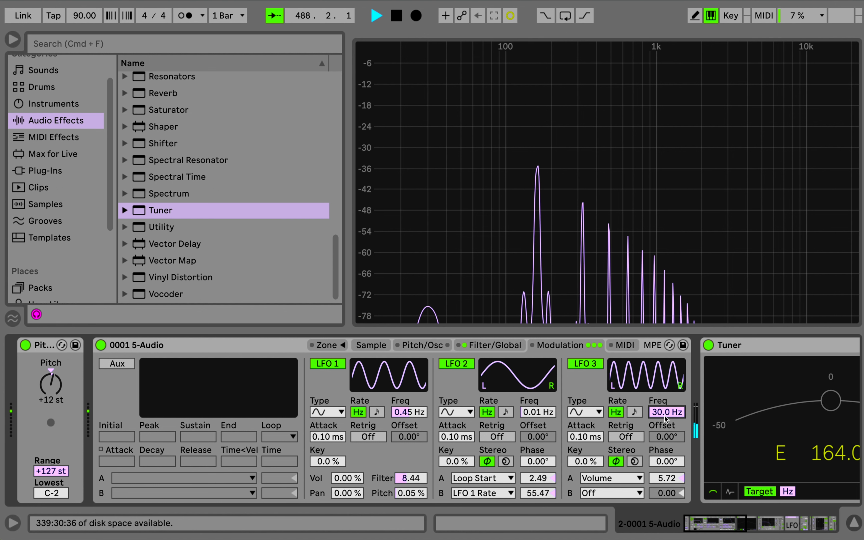
{"action": "left_click_drag", "start_coordinate": [665, 478], "coordinate": [665, 444]}
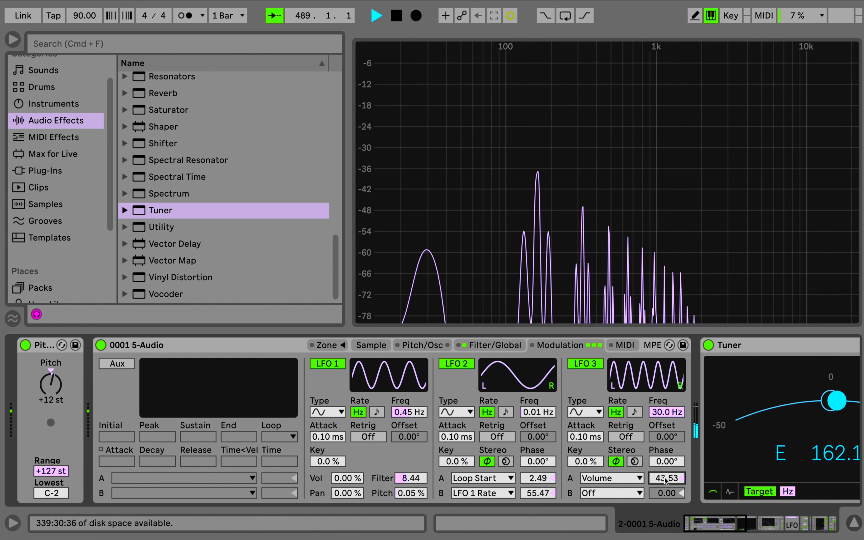
{"action": "left_click_drag", "start_coordinate": [667, 412], "coordinate": [666, 496]}
{"action": "left_click", "coordinate": [584, 364]}
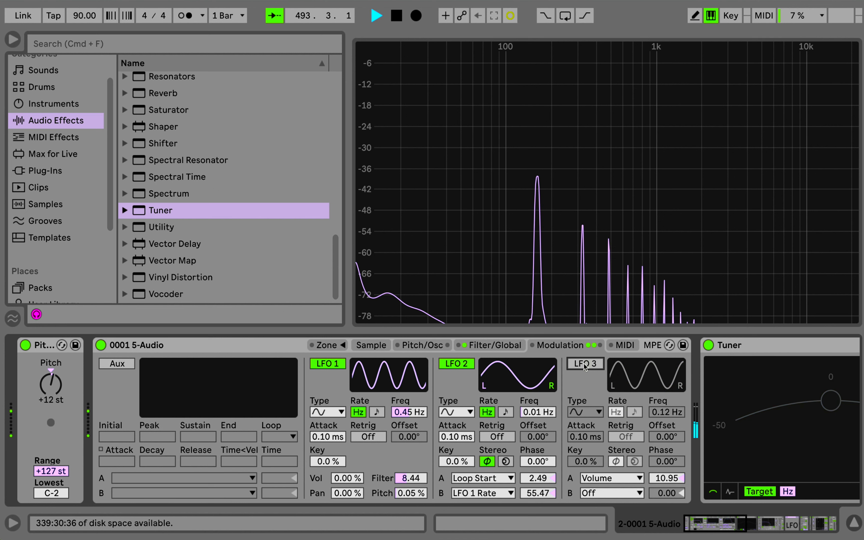
{"action": "left_click", "coordinate": [584, 364]}
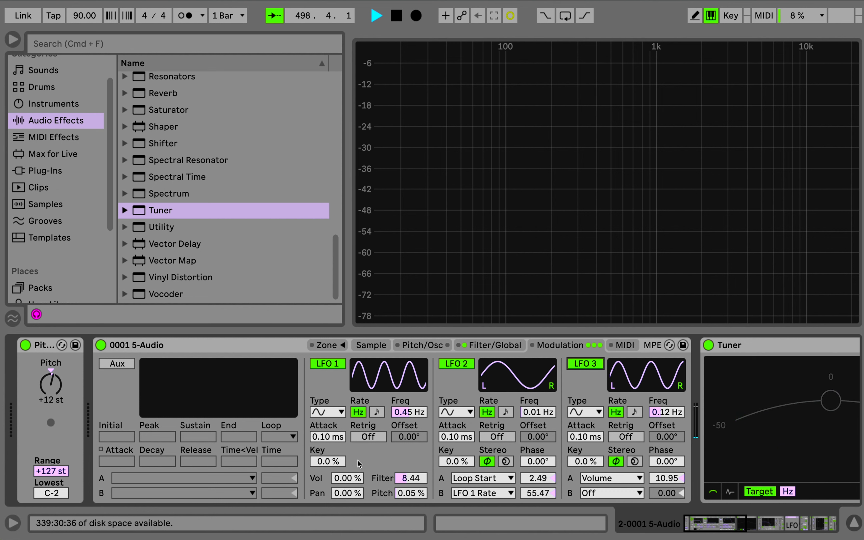
Show Sampler's sample waveform and fold the Sampler device
{"action": "left_click", "coordinate": [378, 346]}
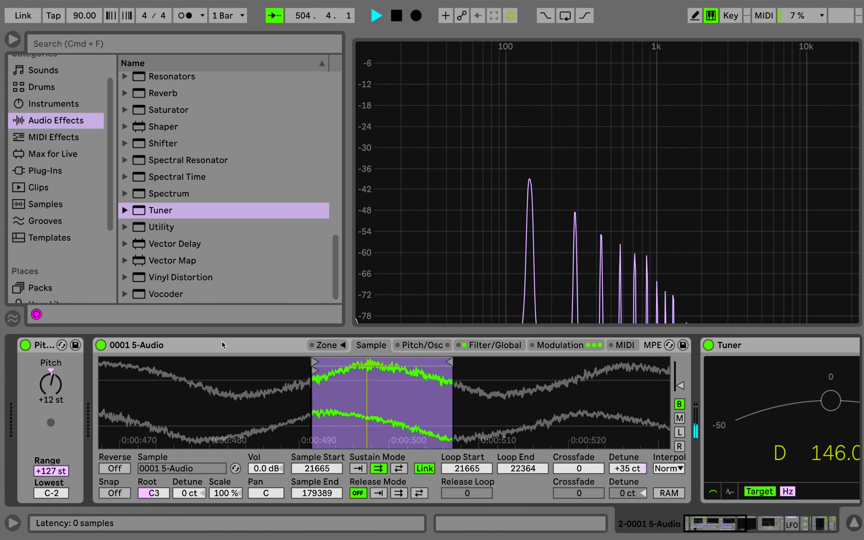
{"action": "left_click", "coordinate": [240, 343]}
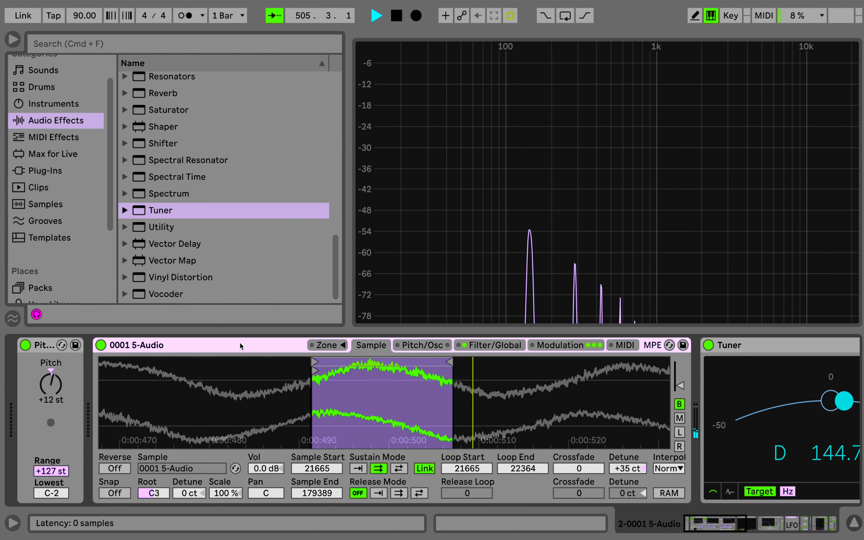
{"action": "double_click", "coordinate": [239, 343]}
Remove the Tuner from the device chain and fold the Auto Filter and LFO devices
{"action": "left_click", "coordinate": [239, 343]}
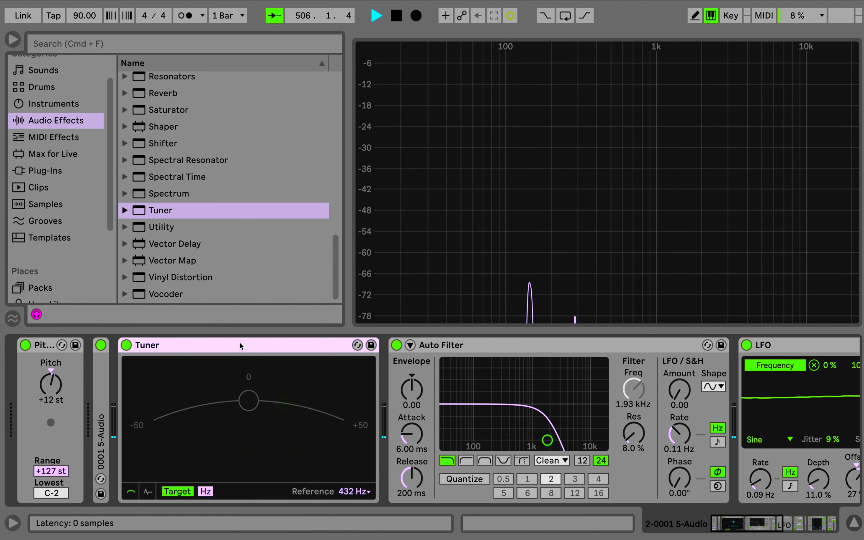
{"action": "double_click", "coordinate": [240, 343]}
{"action": "left_click", "coordinate": [240, 342]}
{"action": "double_click", "coordinate": [240, 343]}
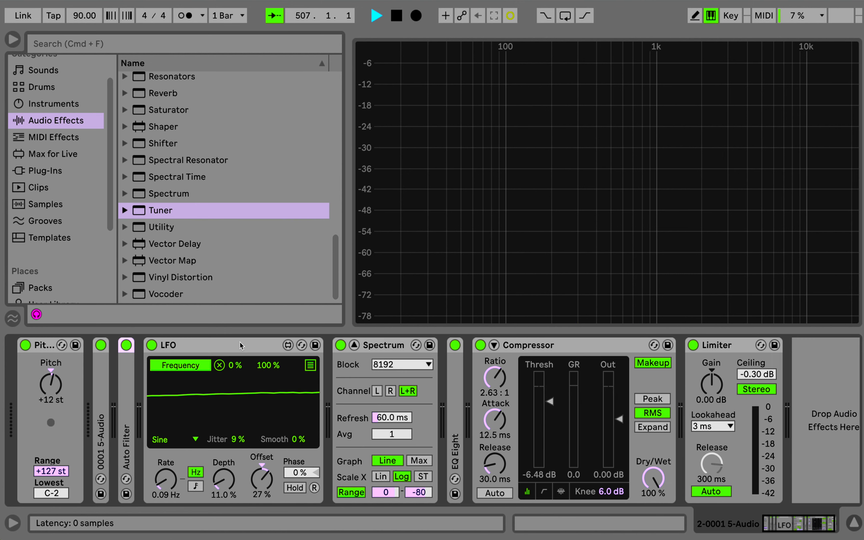
{"action": "left_click", "coordinate": [240, 342]}
{"action": "double_click", "coordinate": [240, 342]}
Insert Chorus-Ensemble between EQ Eight and Compressor, and switch it off and on again
{"action": "scroll", "coordinate": [156, 160], "scroll_direction": "up", "scroll_amount": 10}
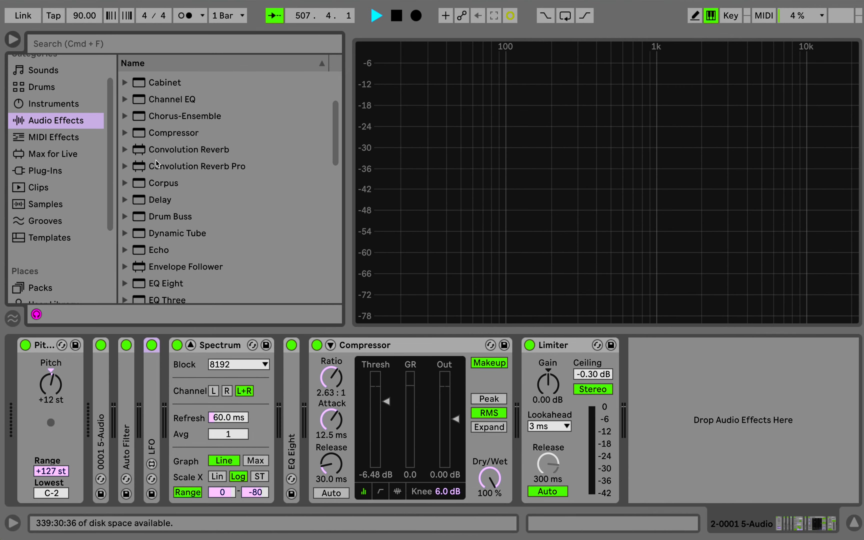
{"action": "scroll", "coordinate": [156, 160], "scroll_direction": "up", "scroll_amount": 3}
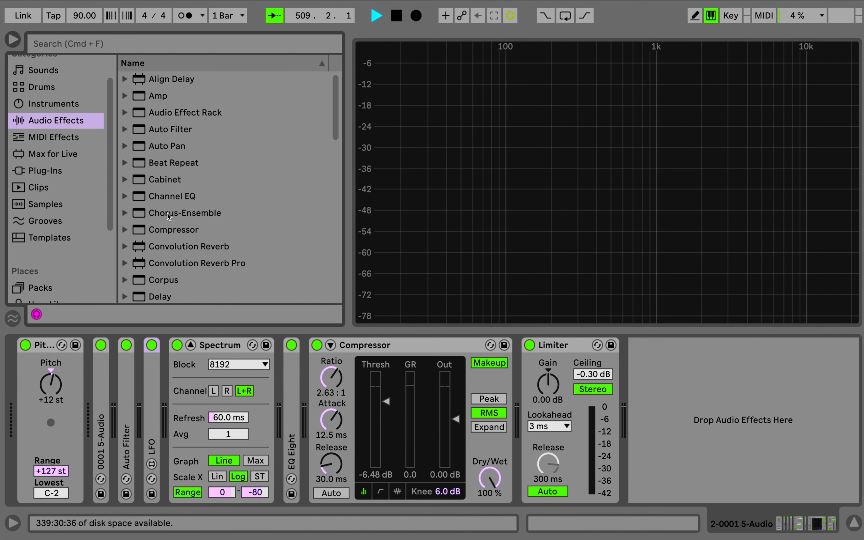
{"action": "mouse_move", "coordinate": [168, 213]}
{"action": "left_mouse_down"}
{"action": "mouse_move", "coordinate": [300, 401]}
{"action": "mouse_move", "coordinate": [290, 397]}
{"action": "mouse_move", "coordinate": [299, 396]}
{"action": "left_mouse_up"}
{"action": "left_click", "coordinate": [317, 345]}
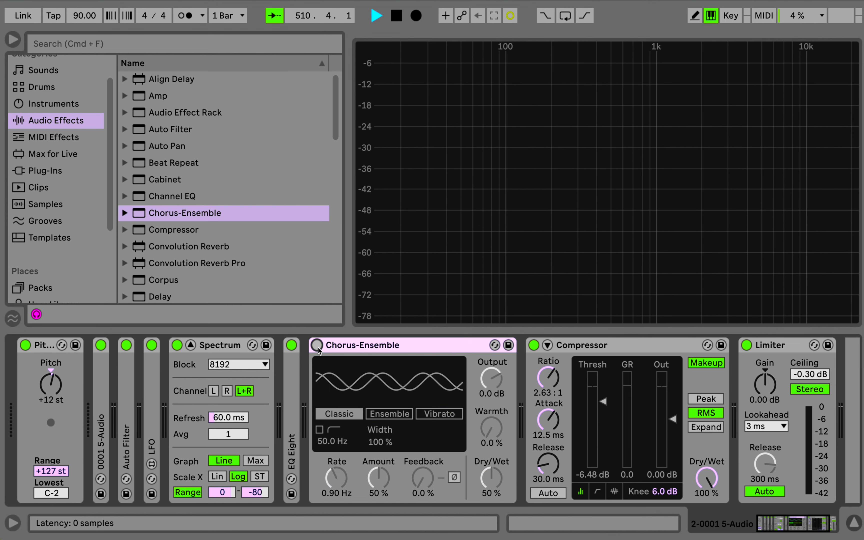
{"action": "left_click", "coordinate": [317, 345]}
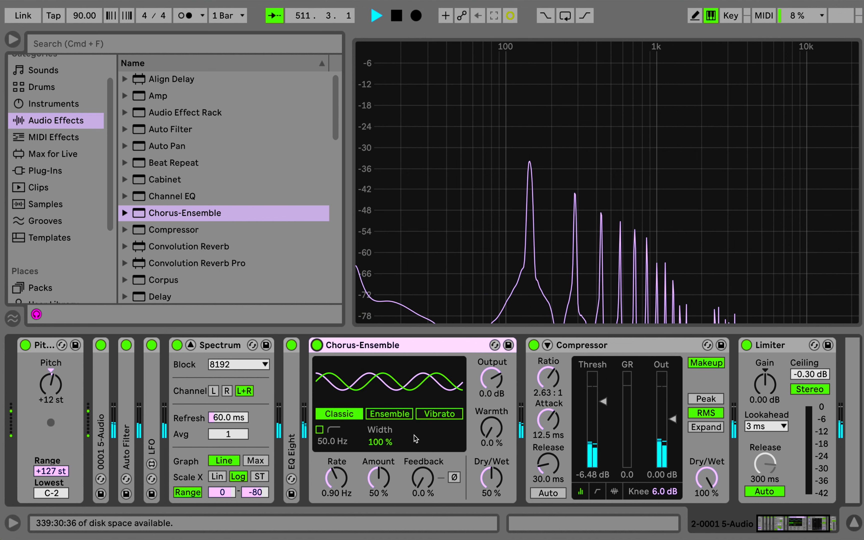
Set Chorus-Ensemble to 42 % dry/wet, 28 % feedback, 100 % amount and a 0.24 Hz rate
{"action": "left_click_drag", "start_coordinate": [491, 484], "coordinate": [491, 491]}
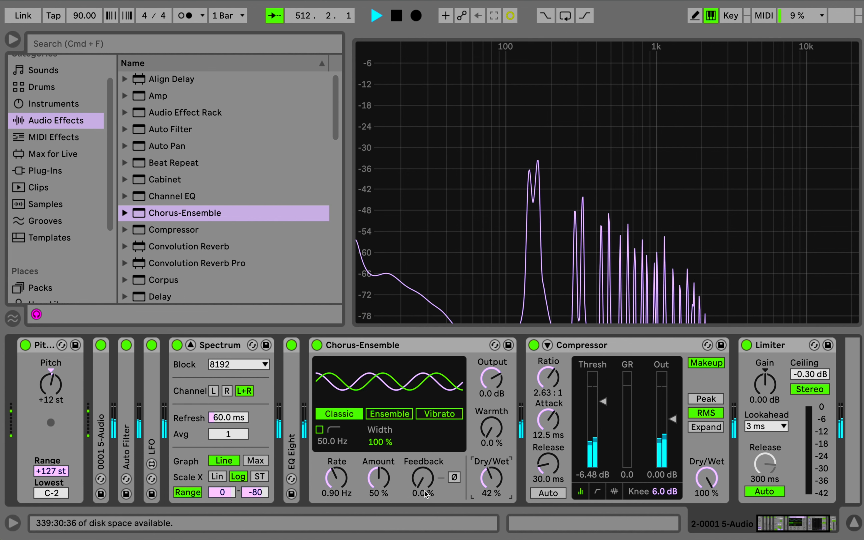
{"action": "left_click_drag", "start_coordinate": [423, 480], "coordinate": [423, 459]}
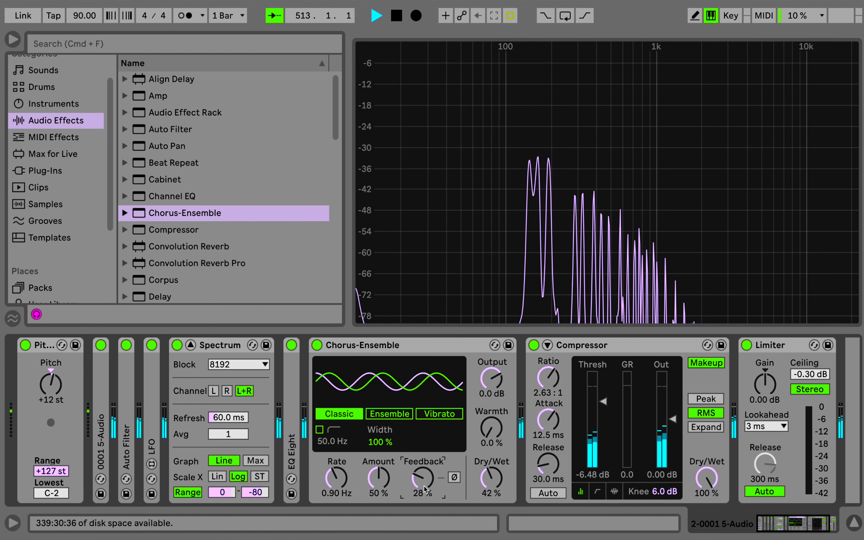
{"action": "left_click", "coordinate": [379, 478]}
{"action": "left_click_drag", "start_coordinate": [379, 478], "coordinate": [378, 458]}
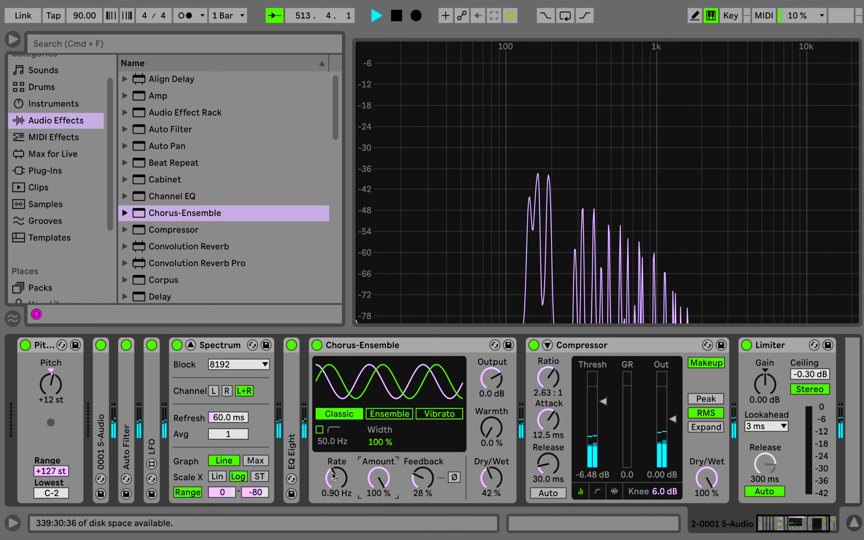
{"action": "left_click_drag", "start_coordinate": [332, 476], "coordinate": [332, 491]}
Unfold Auto Filter and change its filter circuit to MS2
{"action": "double_click", "coordinate": [126, 446]}
{"action": "left_click", "coordinate": [281, 461]}
{"action": "left_click", "coordinate": [282, 498]}
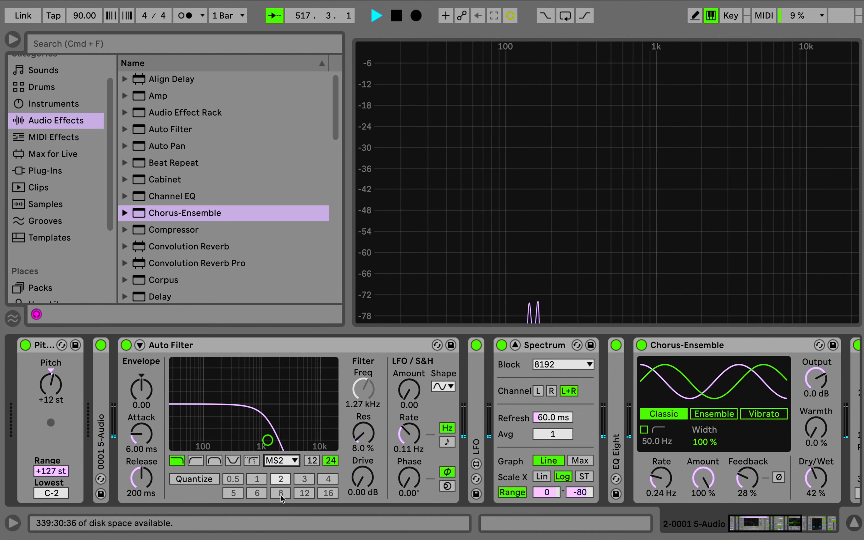
Raise the Auto Filter's drive to about 10.1 dB
{"action": "left_click_drag", "start_coordinate": [358, 482], "coordinate": [362, 483]}
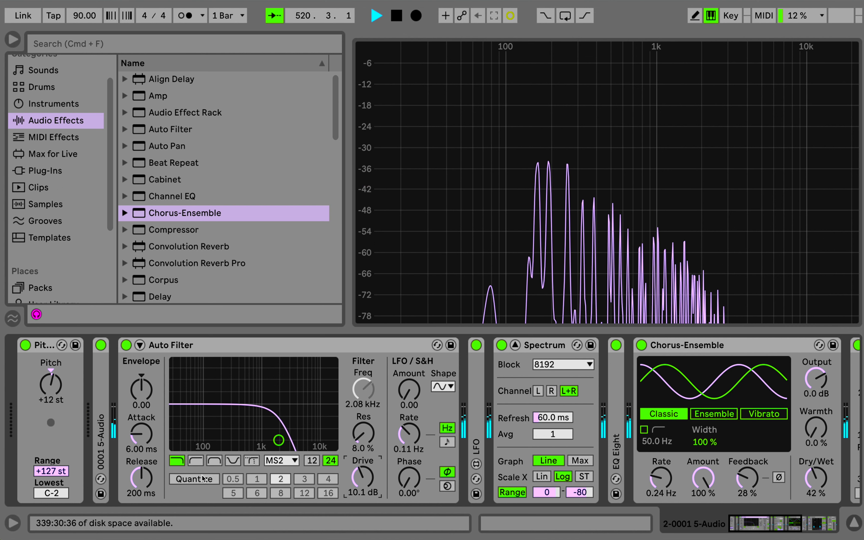
{"action": "left_click", "coordinate": [342, 345]}
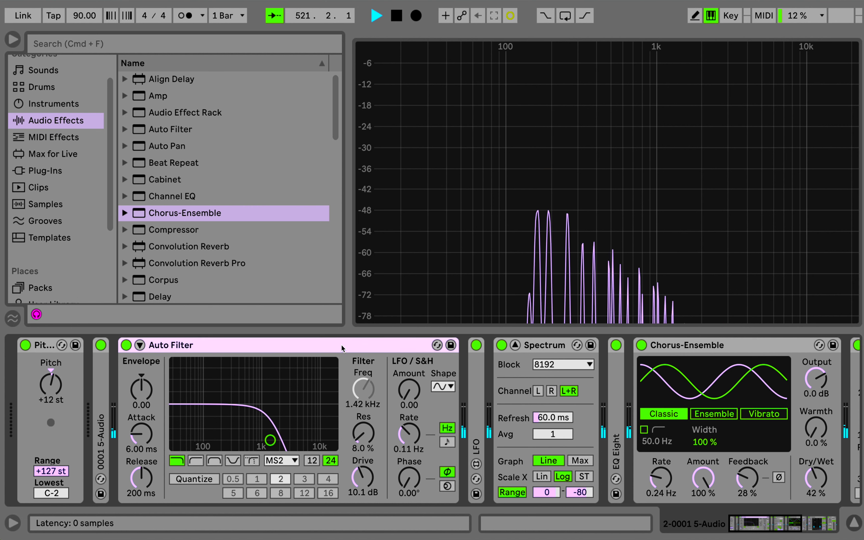
Unfold the Sampler and reset the Pitch device's transposition to 0 st
{"action": "double_click", "coordinate": [102, 387]}
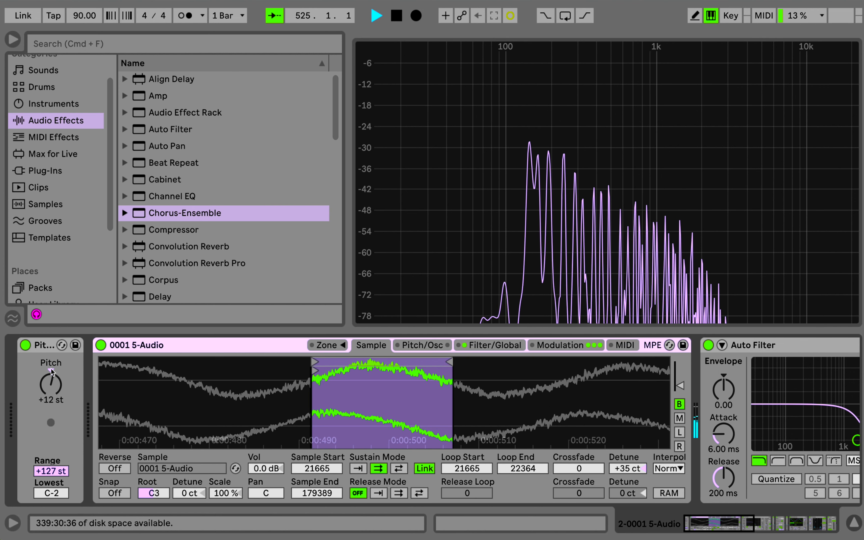
{"action": "left_click", "coordinate": [51, 369]}
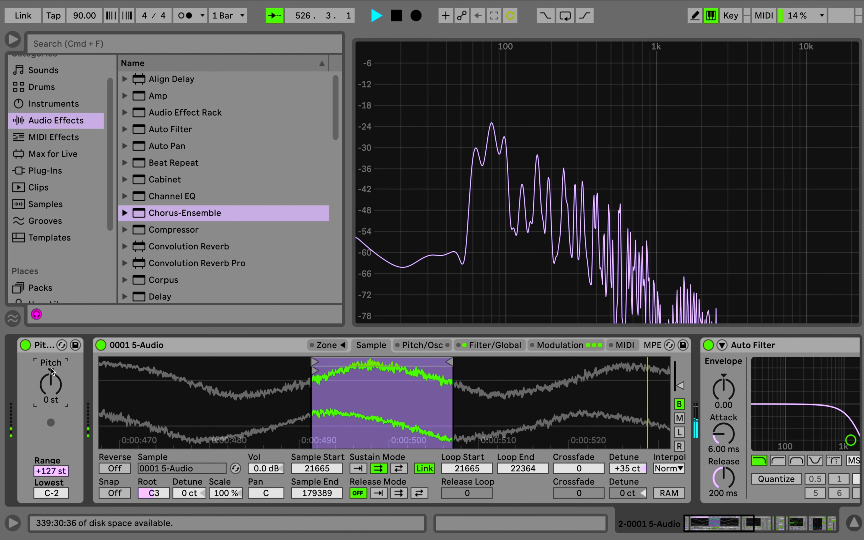
{"action": "scroll", "coordinate": [463, 435], "scroll_direction": "right", "scroll_amount": 10}
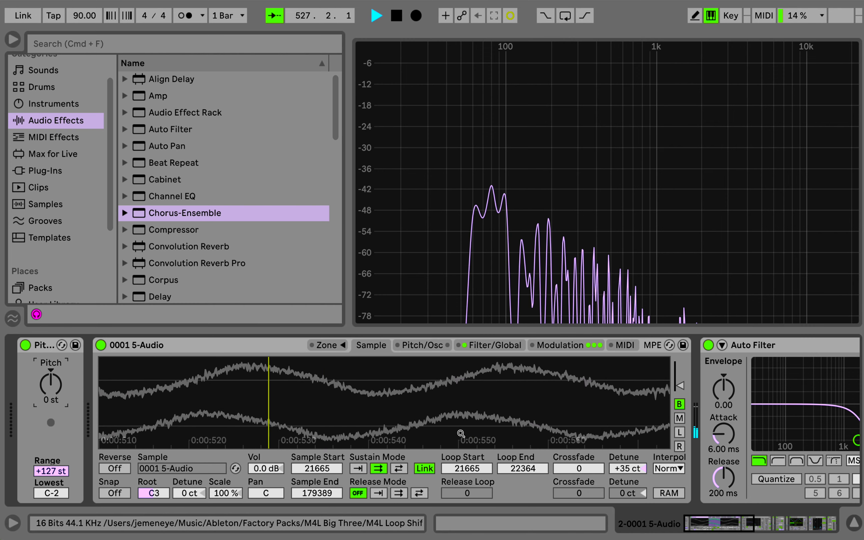
{"action": "scroll", "coordinate": [463, 434], "scroll_direction": "left", "scroll_amount": 10}
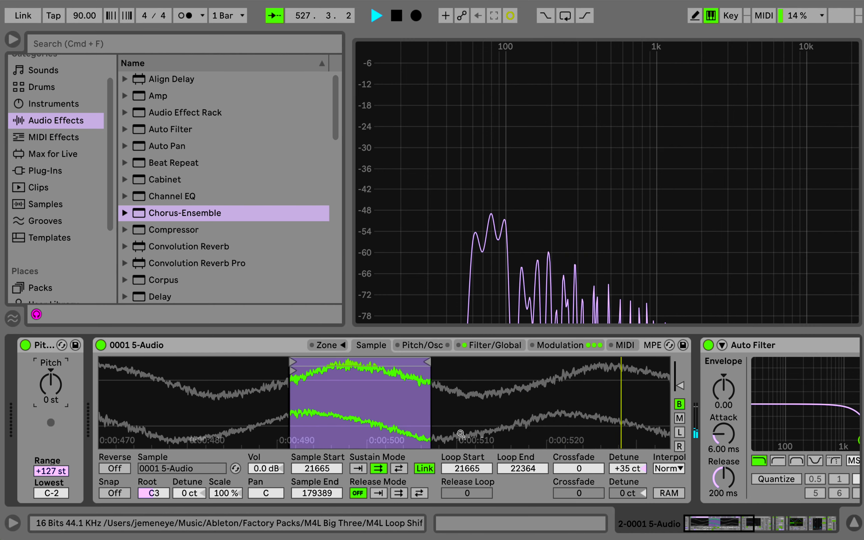
Enable Chorus-Ensemble's high-pass filter and set its frequency to 261 Hz
{"action": "left_click", "coordinate": [289, 348]}
{"action": "scroll", "coordinate": [767, 399], "scroll_direction": "right", "scroll_amount": 10}
{"action": "scroll", "coordinate": [767, 399], "scroll_direction": "right", "scroll_amount": 5}
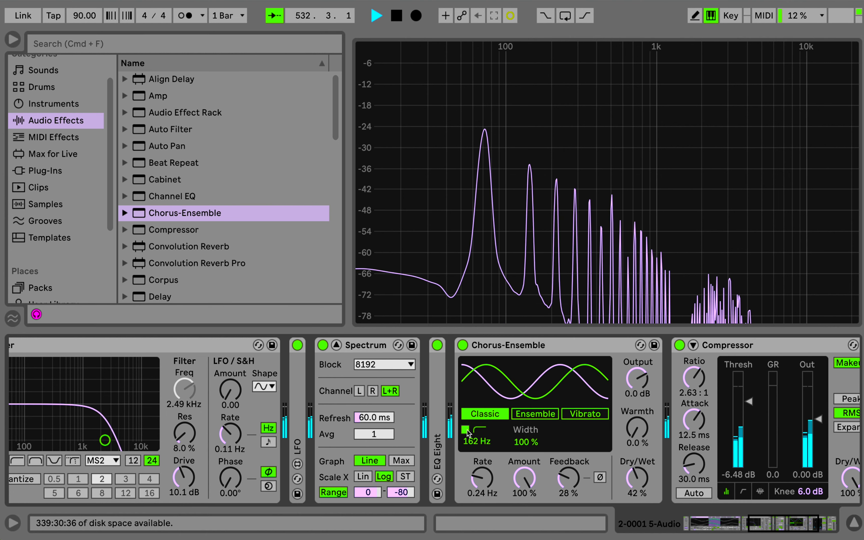
{"action": "left_click_drag", "start_coordinate": [471, 443], "coordinate": [471, 429]}
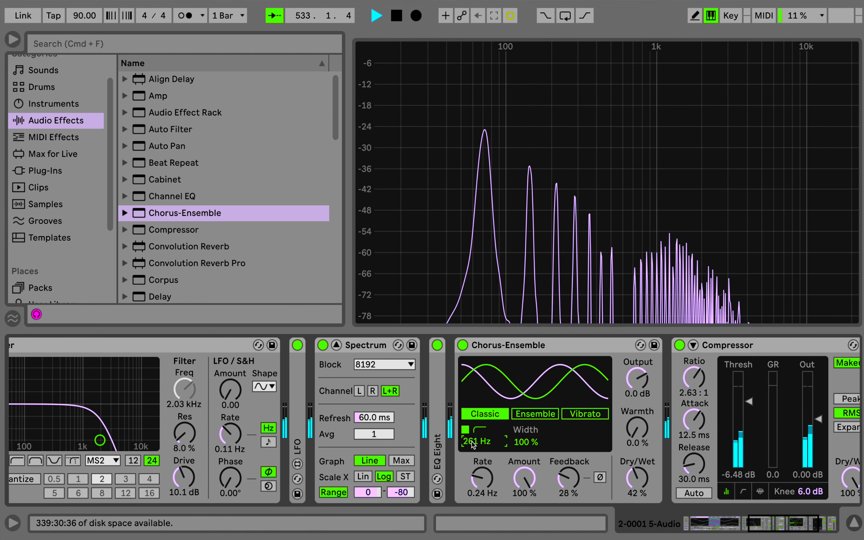
Return the enlarged Spectrum display to its device so the Session View is shown again
{"action": "scroll", "coordinate": [471, 444], "scroll_direction": "left", "scroll_amount": 3}
{"action": "scroll", "coordinate": [472, 441], "scroll_direction": "left", "scroll_amount": 5}
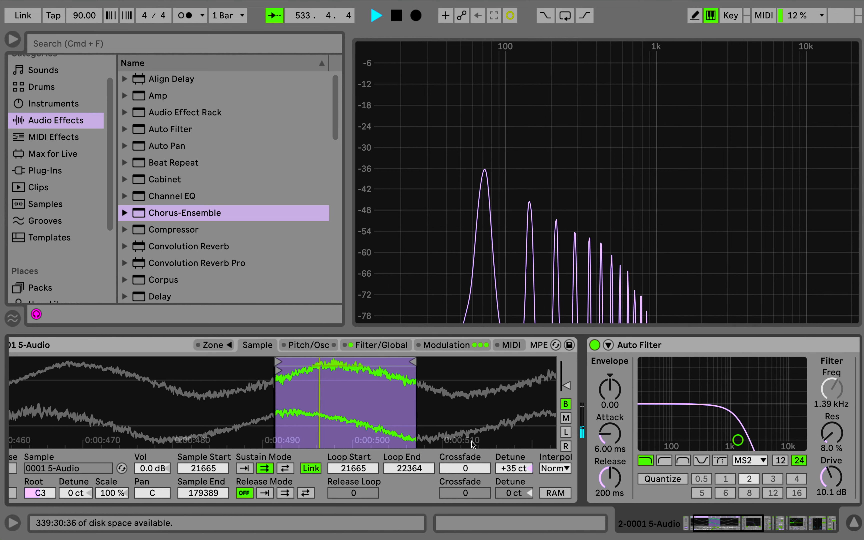
{"action": "left_click", "coordinate": [164, 343]}
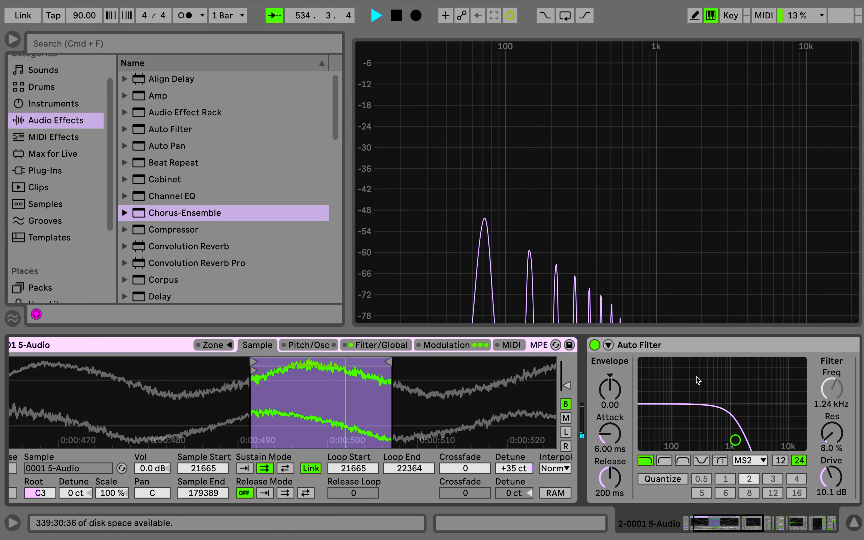
{"action": "scroll", "coordinate": [697, 378], "scroll_direction": "right", "scroll_amount": 2}
{"action": "scroll", "coordinate": [697, 377], "scroll_direction": "right", "scroll_amount": 10}
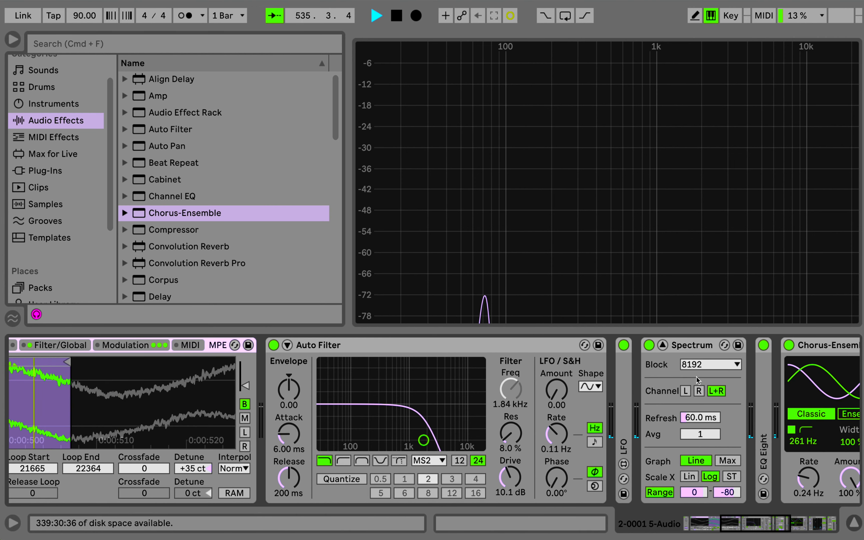
{"action": "left_click", "coordinate": [663, 345]}
{"action": "left_click", "coordinate": [478, 66]}
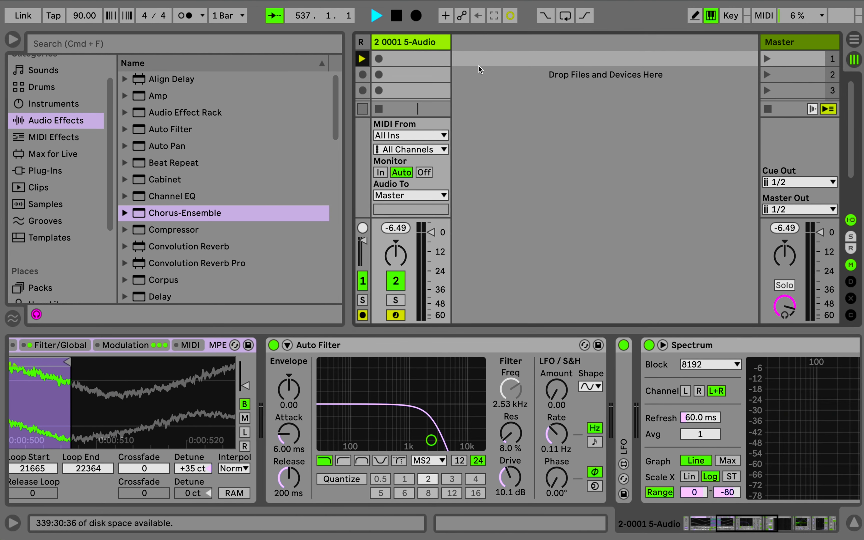
{"action": "double_click", "coordinate": [478, 66]}
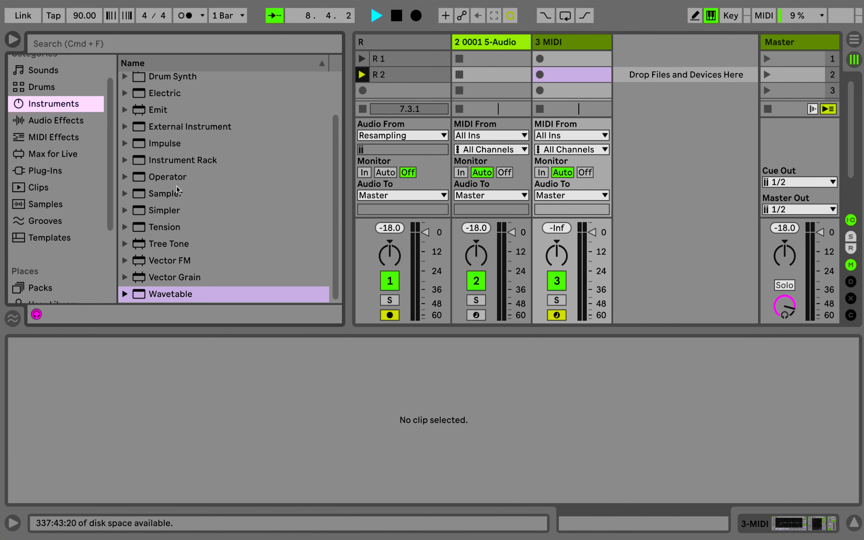
Load an empty Sampler onto MIDI track 3 and select that track
{"action": "left_click_drag", "start_coordinate": [163, 198], "coordinate": [162, 239]}
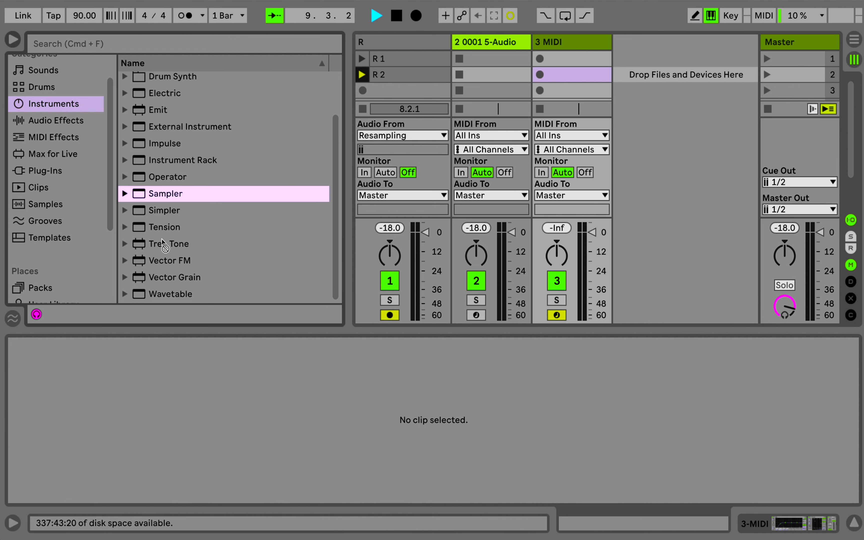
{"action": "left_click_drag", "start_coordinate": [564, 82], "coordinate": [564, 82]}
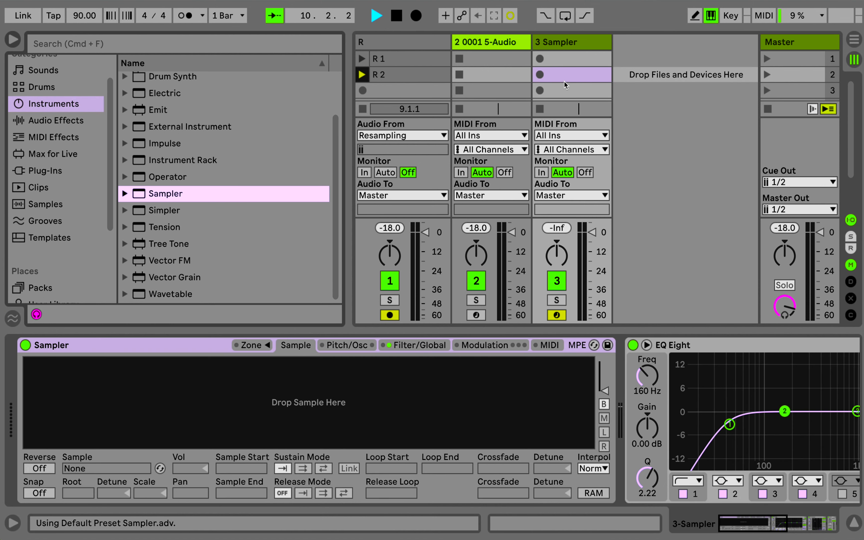
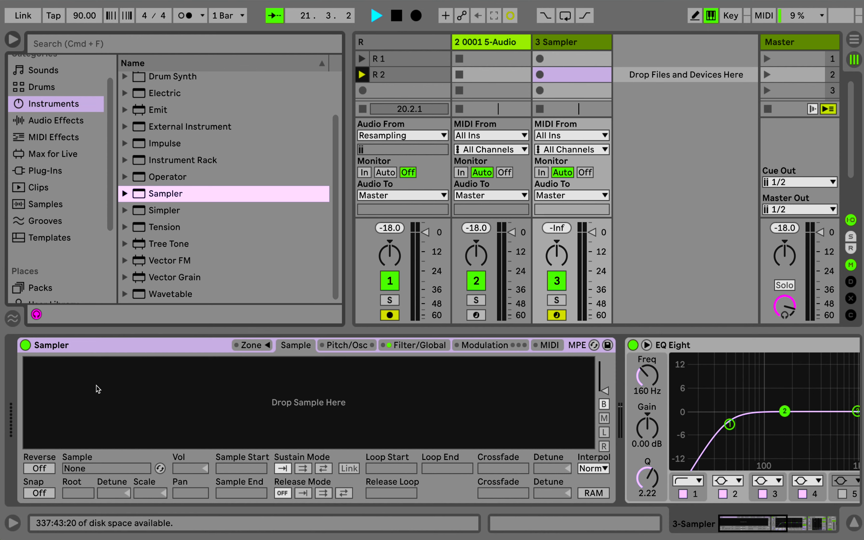
{"action": "key", "text": "Tab"}
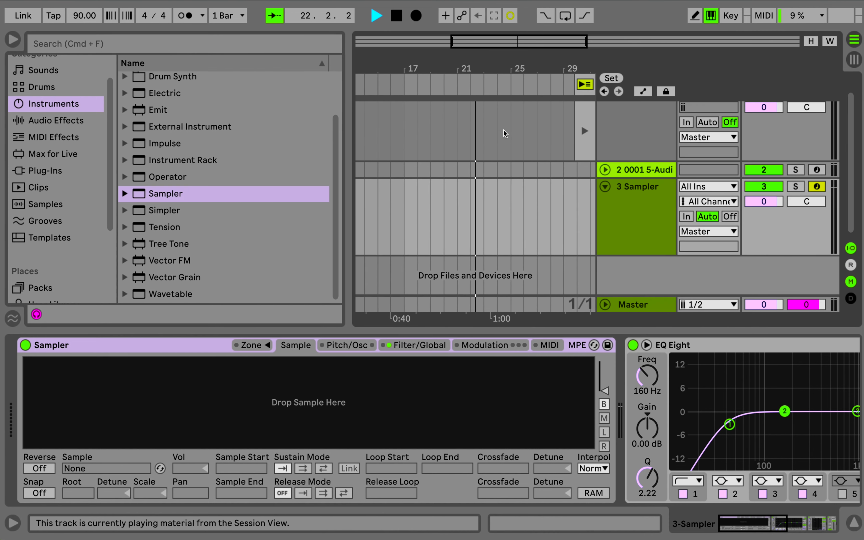
{"action": "key", "text": "Tab"}
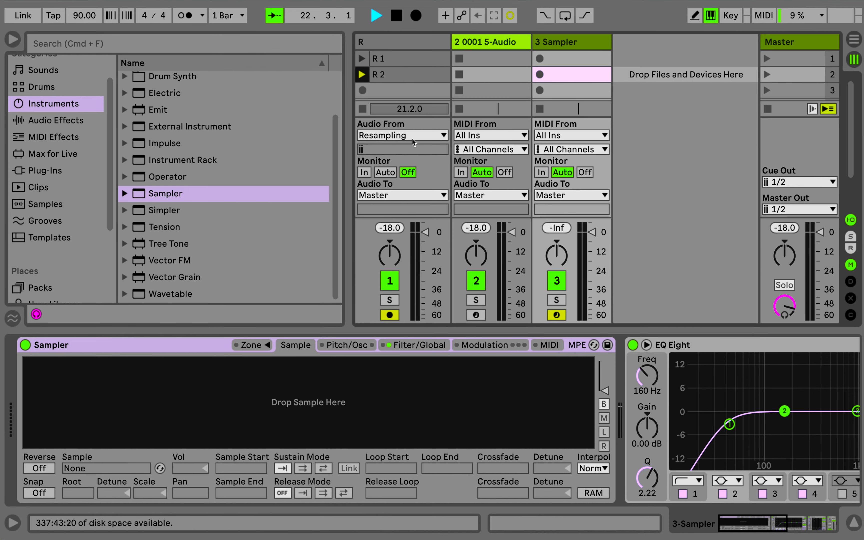
{"action": "left_click", "coordinate": [554, 47]}
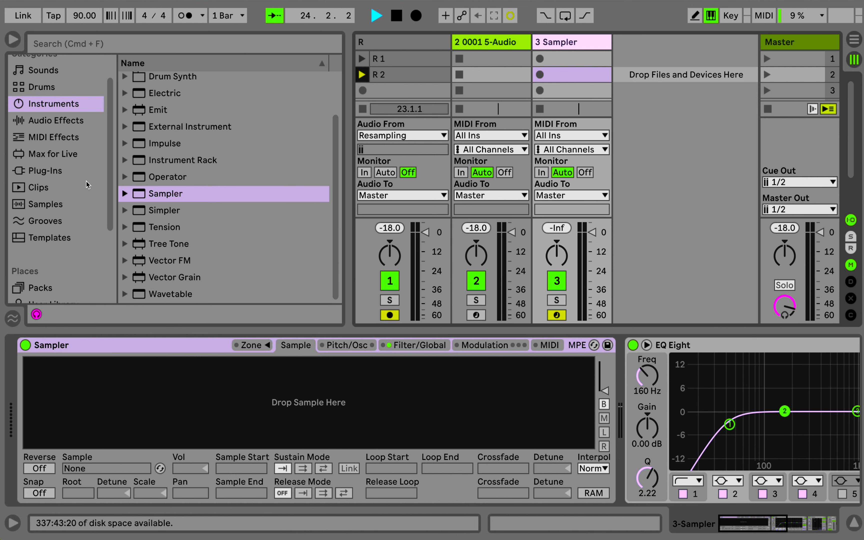
Search the Samples category for "snare", and replace that search with "perc"
{"action": "left_click", "coordinate": [86, 204]}
{"action": "left_click", "coordinate": [119, 40]}
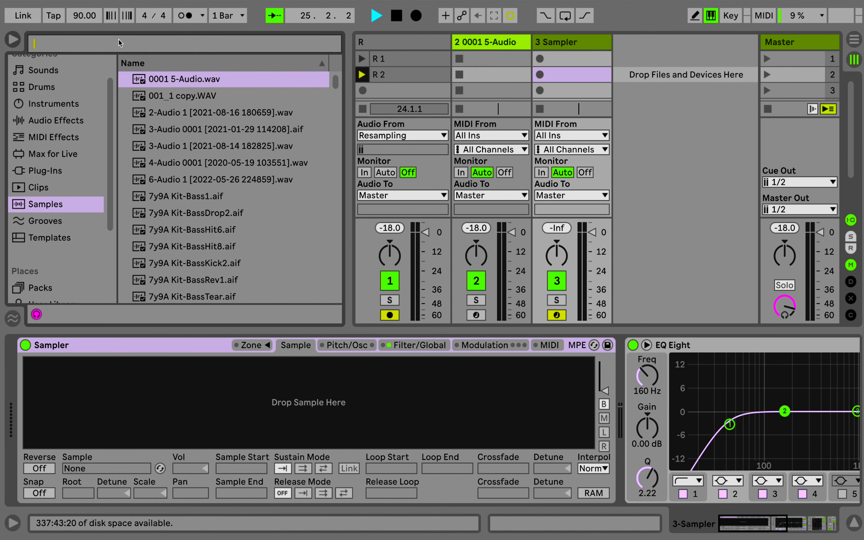
{"action": "type", "text": "snare"}
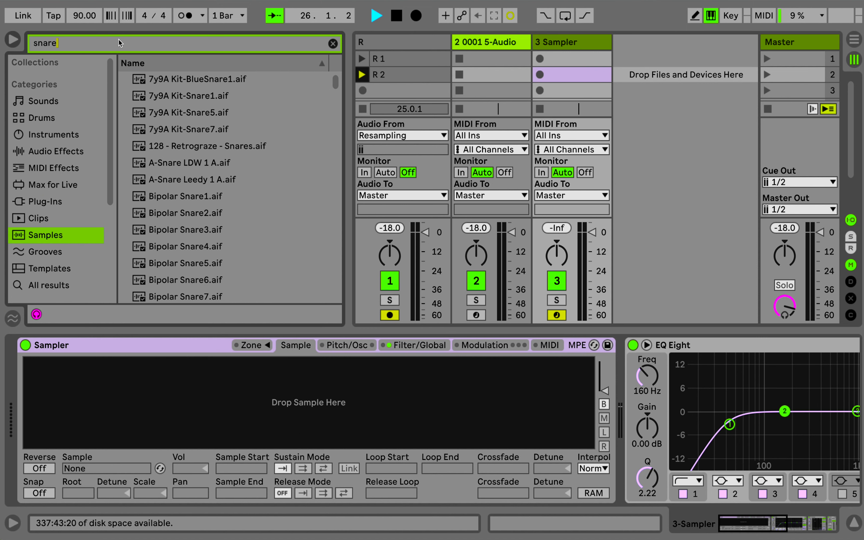
{"action": "key", "text": "BackSpace"}
{"action": "key", "text": "BackSpace"}
{"action": "key", "text": "BackSpace"}
{"action": "key", "text": "BackSpace"}
{"action": "key", "text": "BackSpace"}
{"action": "type", "text": "perc"}
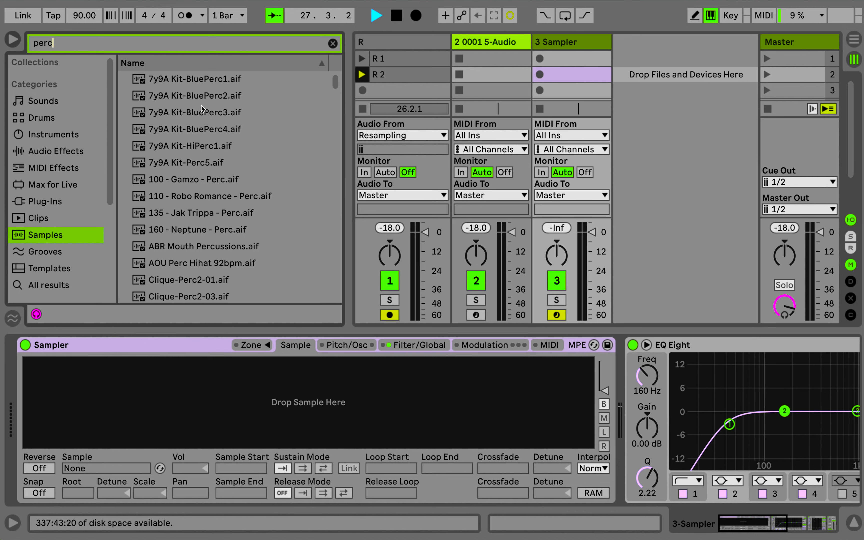
Audition percussion samples from the search results, from 7y9A Kit-BluePerc3.aif down to 160 - Neptune - Perc.aif
{"action": "left_click", "coordinate": [202, 113]}
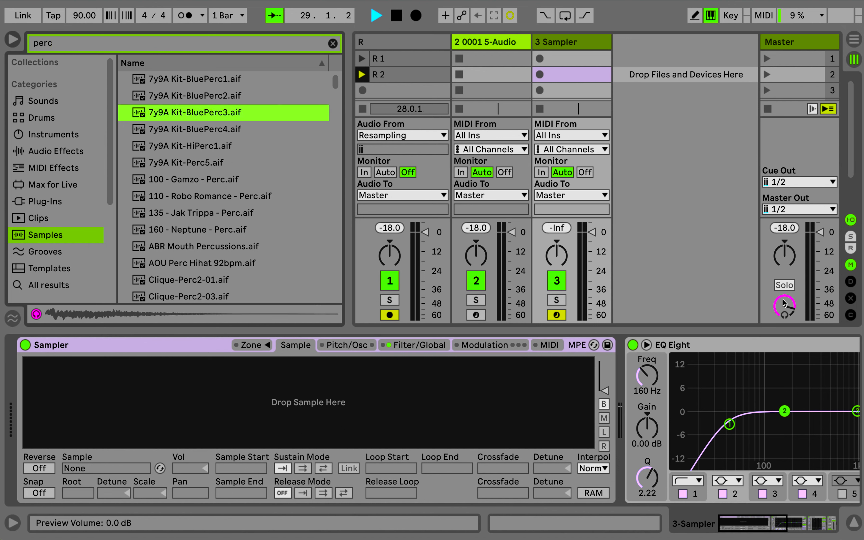
{"action": "left_click", "coordinate": [167, 129]}
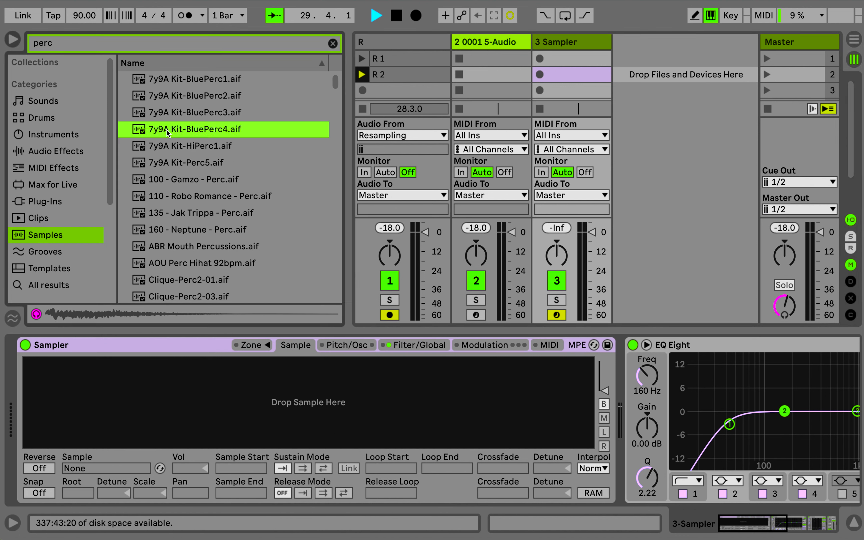
{"action": "left_click", "coordinate": [167, 163]}
{"action": "left_click", "coordinate": [168, 180]}
{"action": "scroll", "coordinate": [167, 180], "scroll_direction": "down", "scroll_amount": 2}
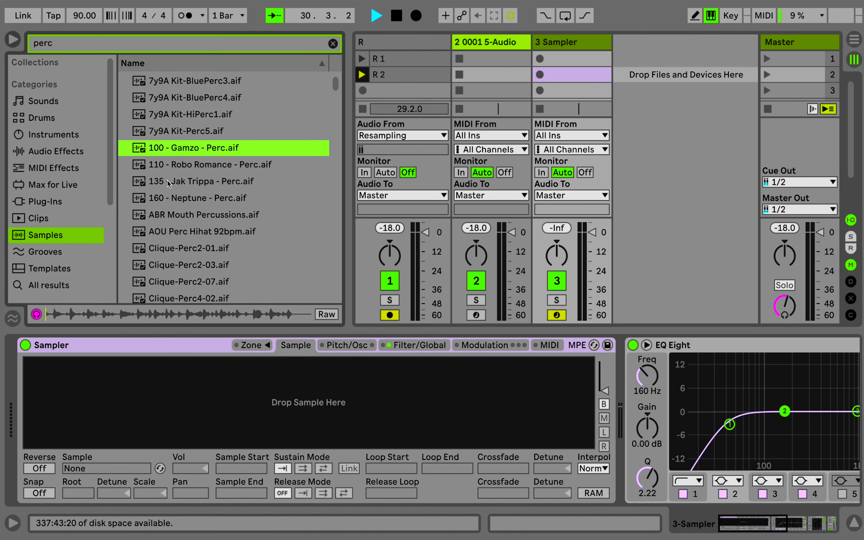
{"action": "left_click", "coordinate": [168, 181]}
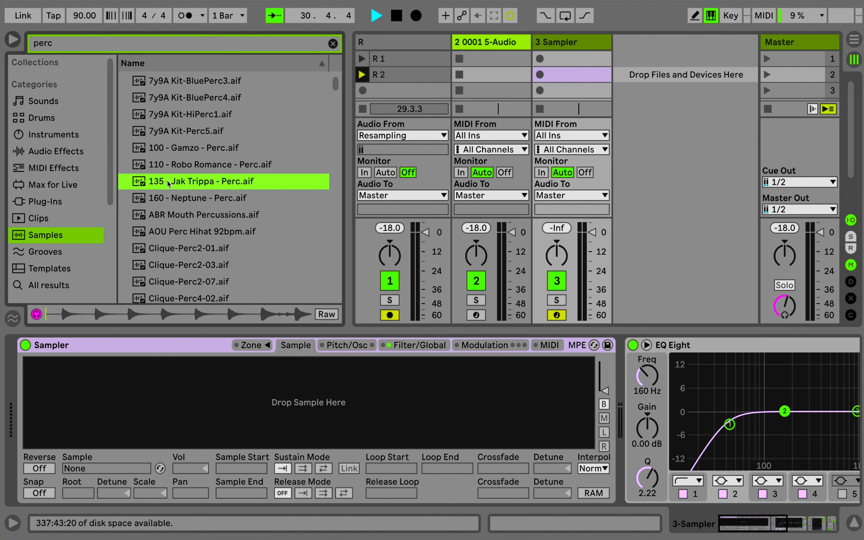
{"action": "left_click", "coordinate": [174, 199]}
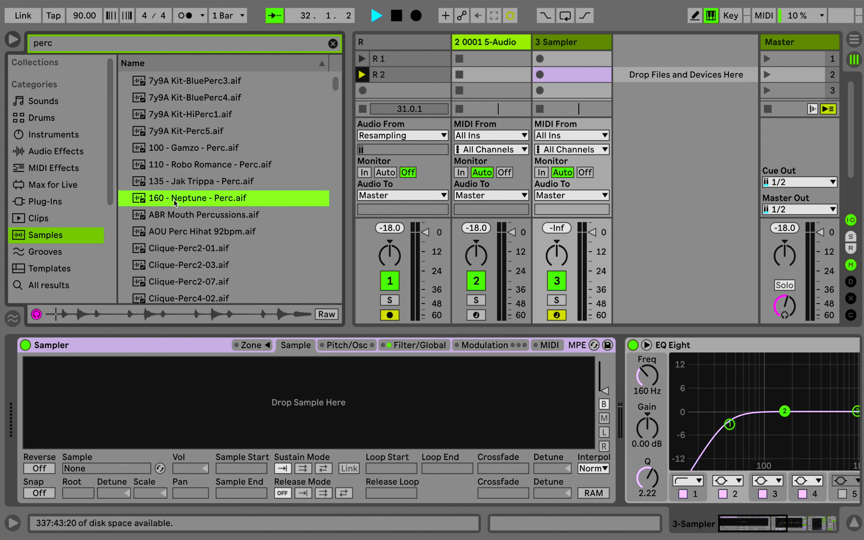
Load 160 - Neptune - Perc.aif into the empty Sampler and play notes to hear it
{"action": "left_click_drag", "start_coordinate": [174, 199], "coordinate": [132, 409]}
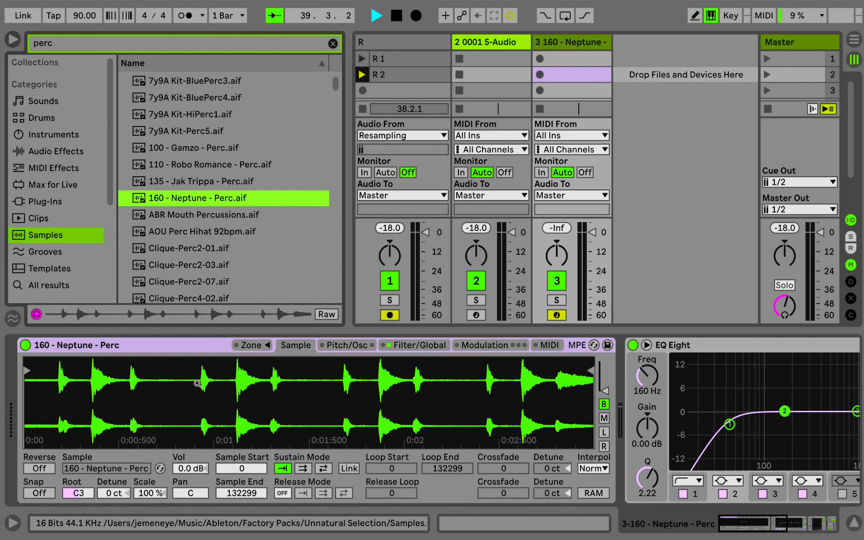
{"action": "key", "text": "a"}
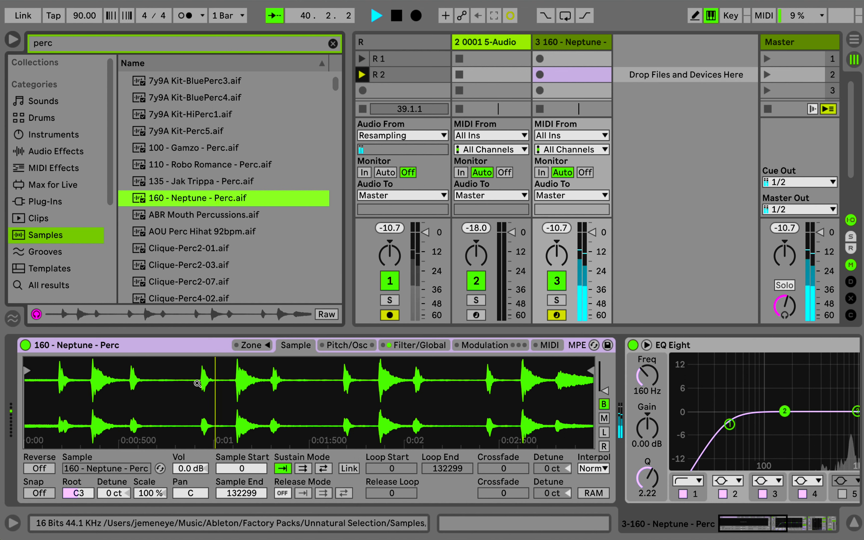
{"action": "key", "text": "a"}
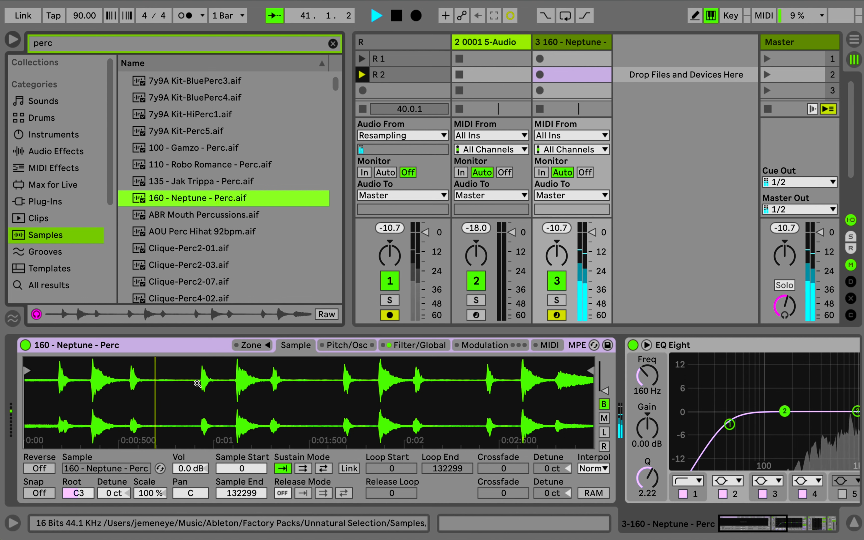
{"action": "key", "text": "a"}
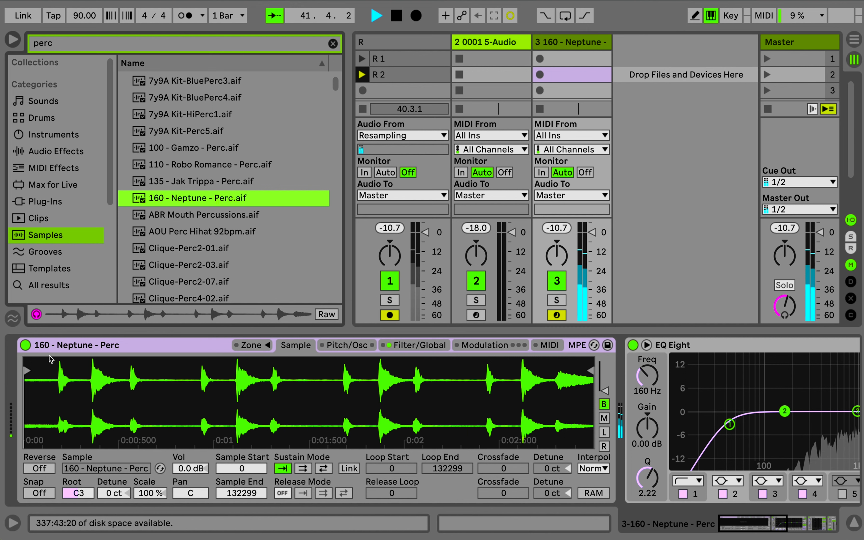
Trim the Neptune sample to its first percussion hit, with sample start 8202 and sample end 13761
{"action": "left_click_drag", "start_coordinate": [29, 366], "coordinate": [63, 362]}
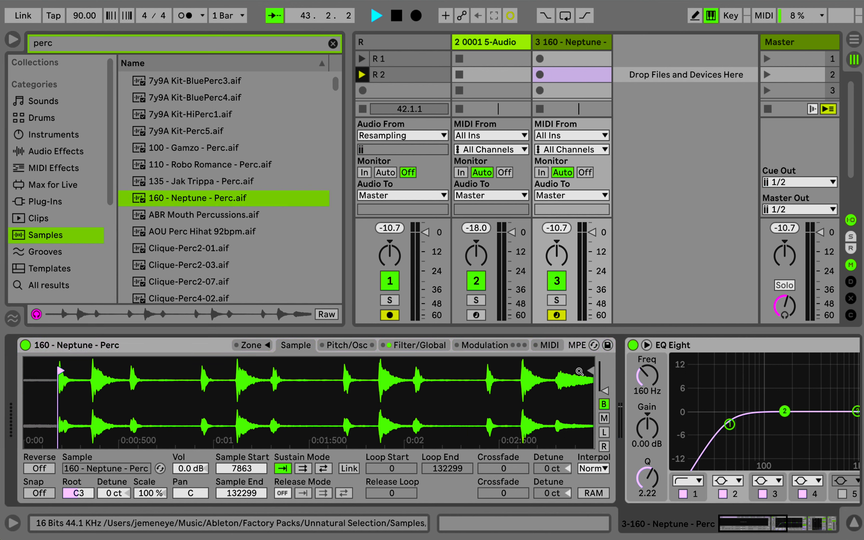
{"action": "mouse_move", "coordinate": [587, 372]}
{"action": "left_mouse_down"}
{"action": "mouse_move", "coordinate": [82, 371]}
{"action": "mouse_move", "coordinate": [68, 380]}
{"action": "mouse_move", "coordinate": [194, 380]}
{"action": "left_mouse_up"}
{"action": "left_click_drag", "start_coordinate": [124, 367], "coordinate": [137, 368]}
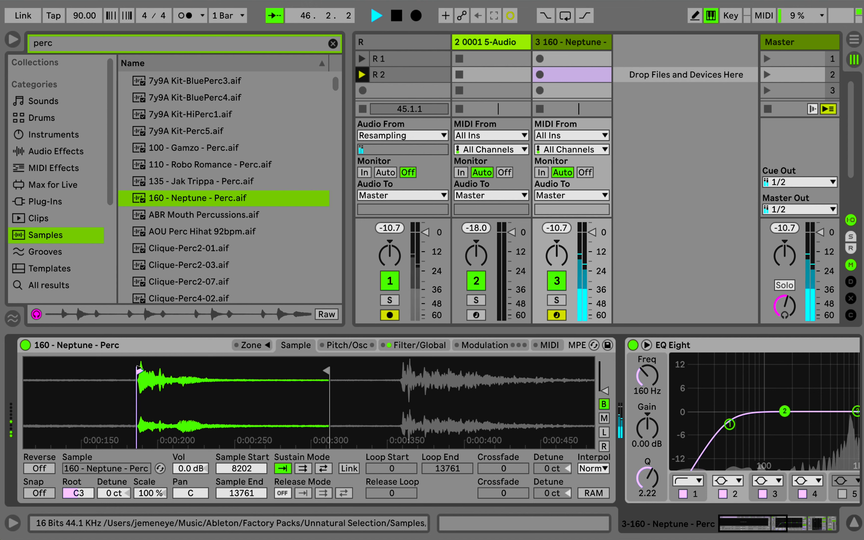
Set Sampler's filter to high-pass at 390 Hz with 50% resonance
{"action": "left_click", "coordinate": [443, 345]}
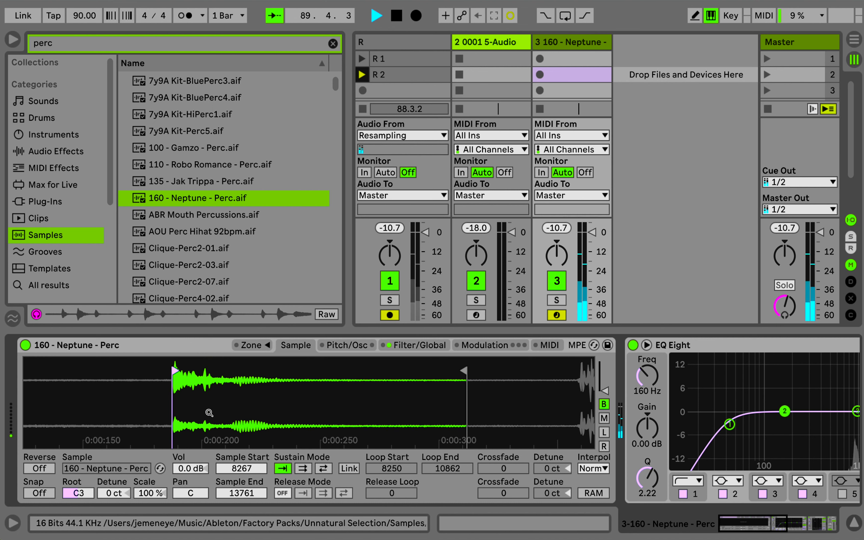
{"action": "left_click", "coordinate": [415, 343]}
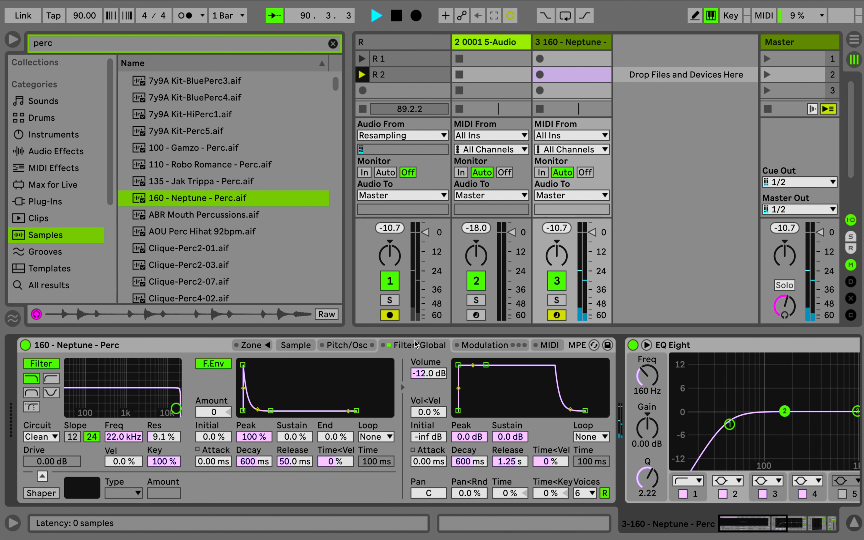
{"action": "left_click", "coordinate": [358, 347]}
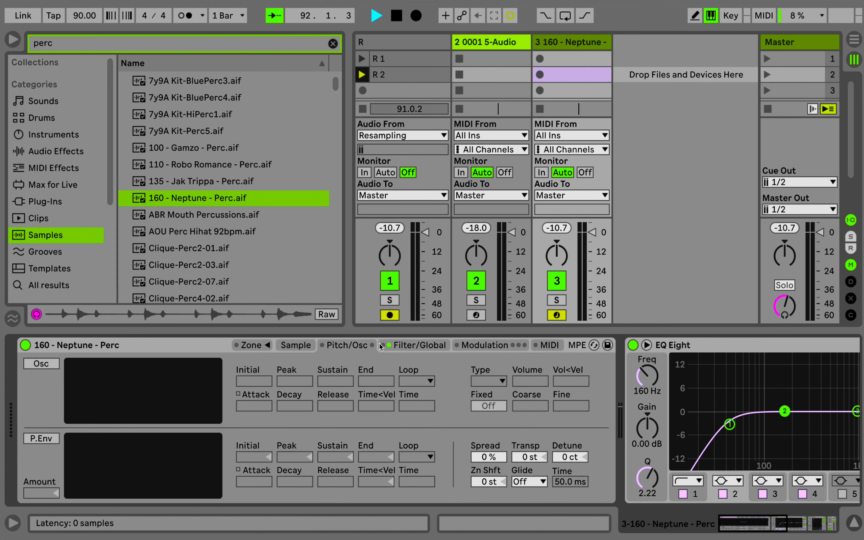
{"action": "left_click", "coordinate": [407, 345]}
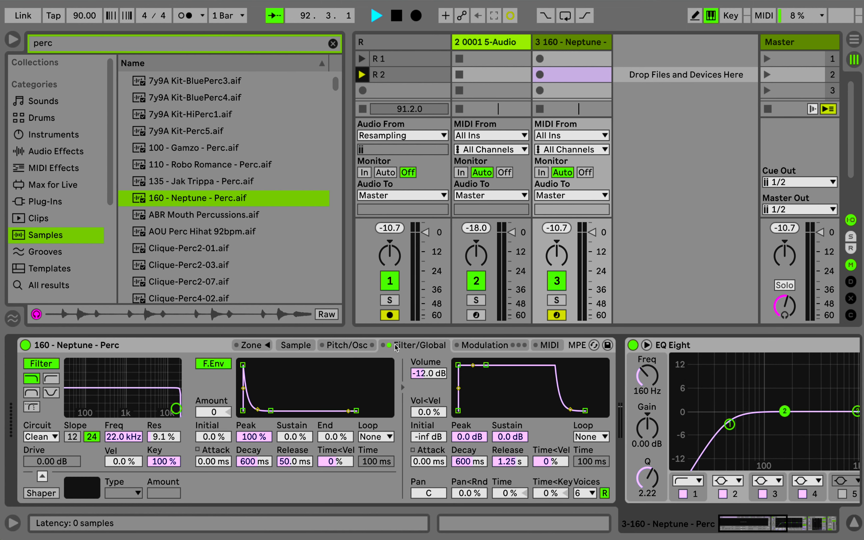
{"action": "left_click", "coordinate": [50, 378]}
{"action": "left_click_drag", "start_coordinate": [176, 408], "coordinate": [111, 393]}
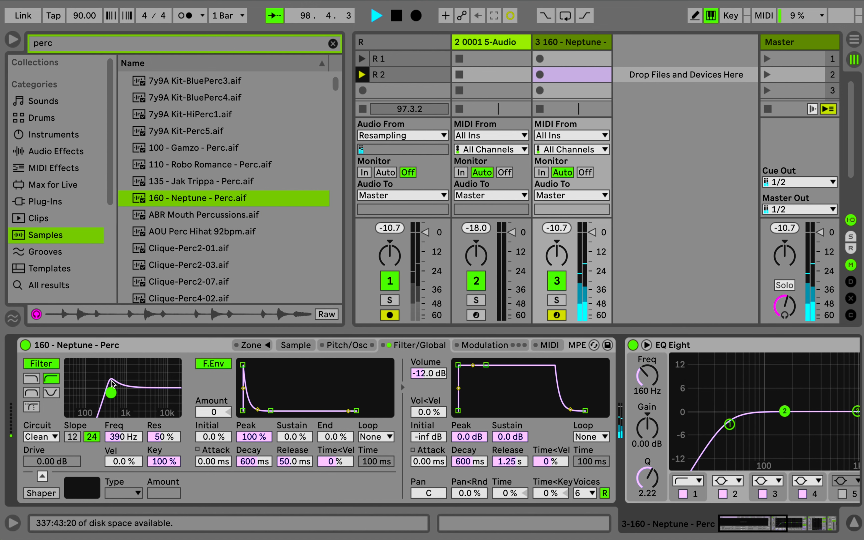
Clear the browser search, insert the Shifter audio effect between Sampler and EQ Eight, and set its coarse pitch to -5 st
{"action": "left_click", "coordinate": [56, 151]}
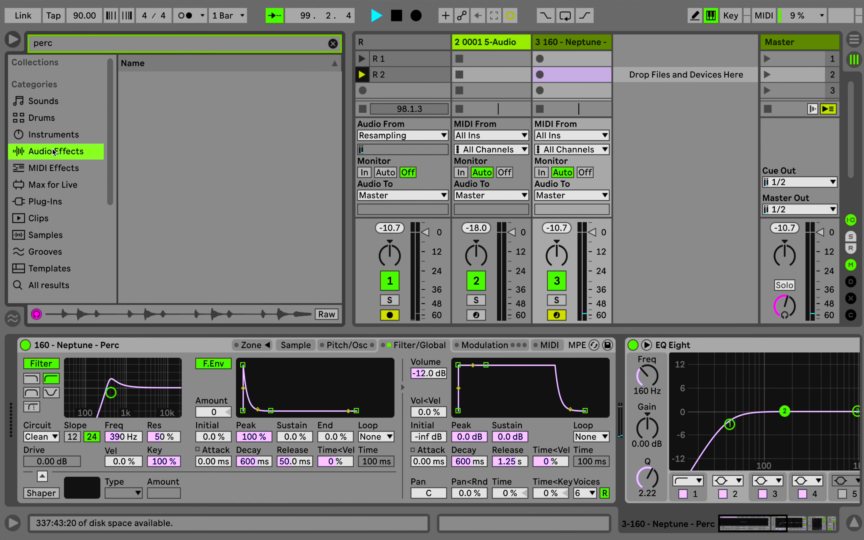
{"action": "left_click", "coordinate": [333, 43]}
{"action": "scroll", "coordinate": [287, 143], "scroll_direction": "down", "scroll_amount": 10}
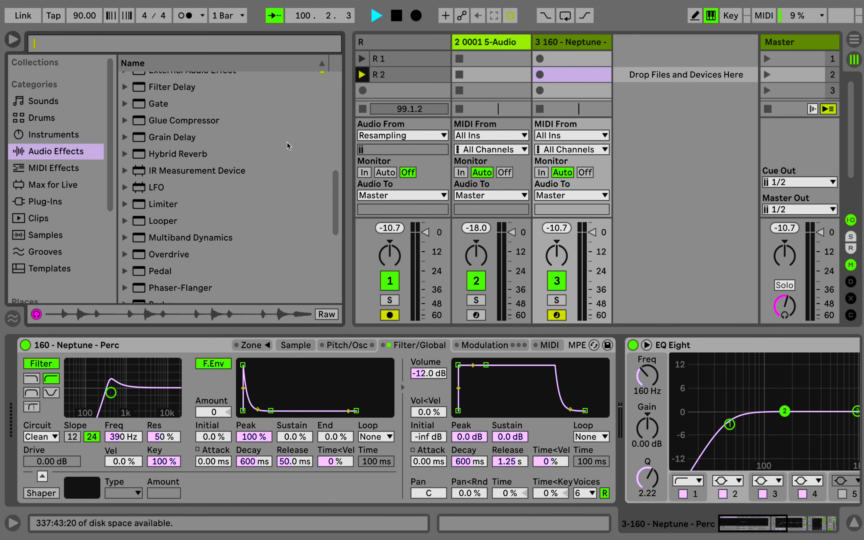
{"action": "scroll", "coordinate": [287, 143], "scroll_direction": "down", "scroll_amount": 3}
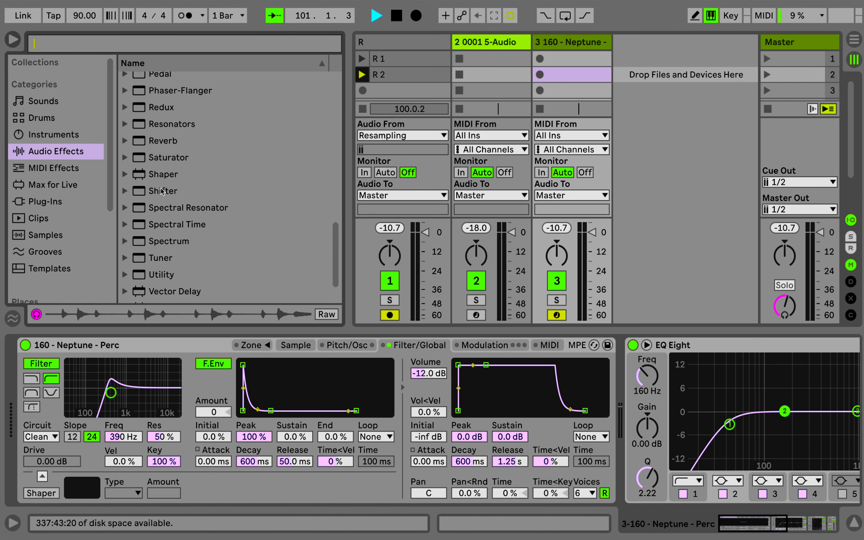
{"action": "mouse_move", "coordinate": [163, 191]}
{"action": "left_mouse_down"}
{"action": "mouse_move", "coordinate": [638, 418]}
{"action": "mouse_move", "coordinate": [623, 415]}
{"action": "left_mouse_up"}
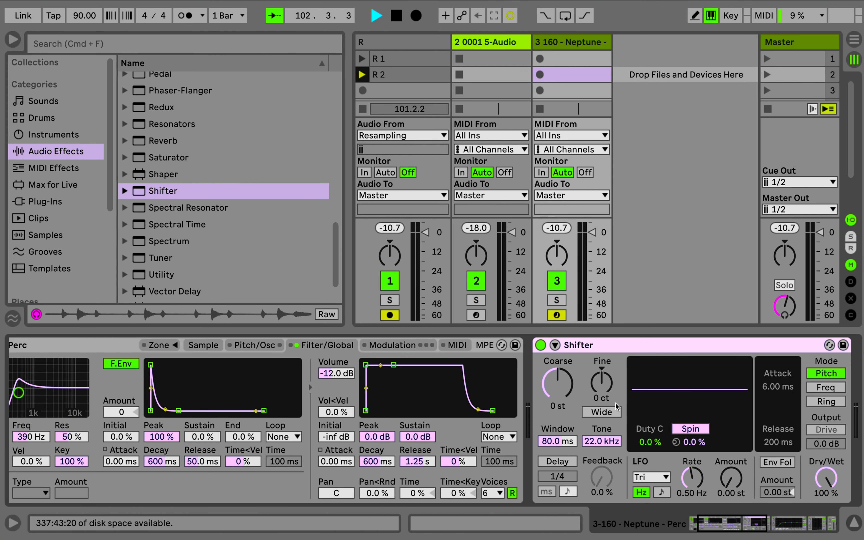
{"action": "left_click_drag", "start_coordinate": [558, 383], "coordinate": [557, 392]}
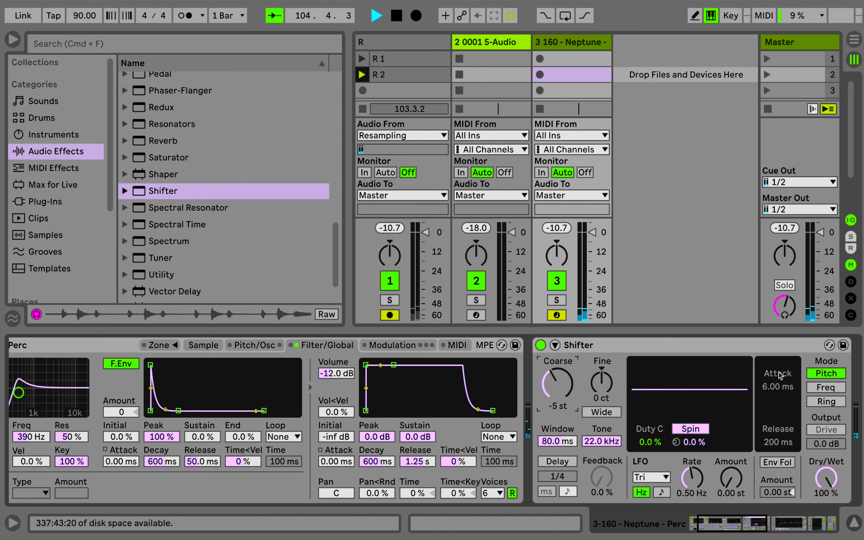
Try Shifter in frequency-shift mode with different Coarse and Fine amounts, and remove Shifter from the track
{"action": "left_click", "coordinate": [826, 387]}
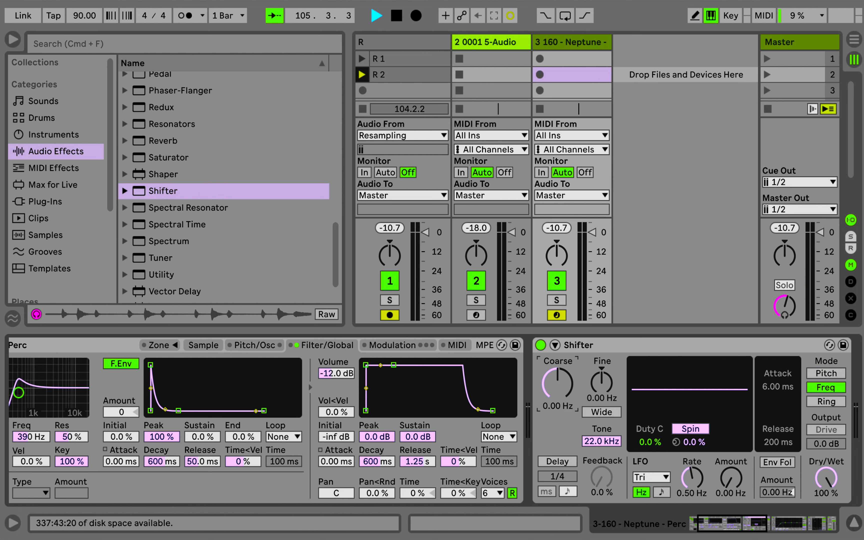
{"action": "left_click_drag", "start_coordinate": [565, 390], "coordinate": [558, 387]}
{"action": "key", "text": "Delete"}
{"action": "mouse_move", "coordinate": [597, 386]}
{"action": "left_mouse_down"}
{"action": "mouse_move", "coordinate": [597, 395]}
{"action": "mouse_move", "coordinate": [598, 373]}
{"action": "mouse_move", "coordinate": [597, 380]}
{"action": "left_mouse_up"}
{"action": "left_click", "coordinate": [589, 344]}
{"action": "key", "text": "Delete"}
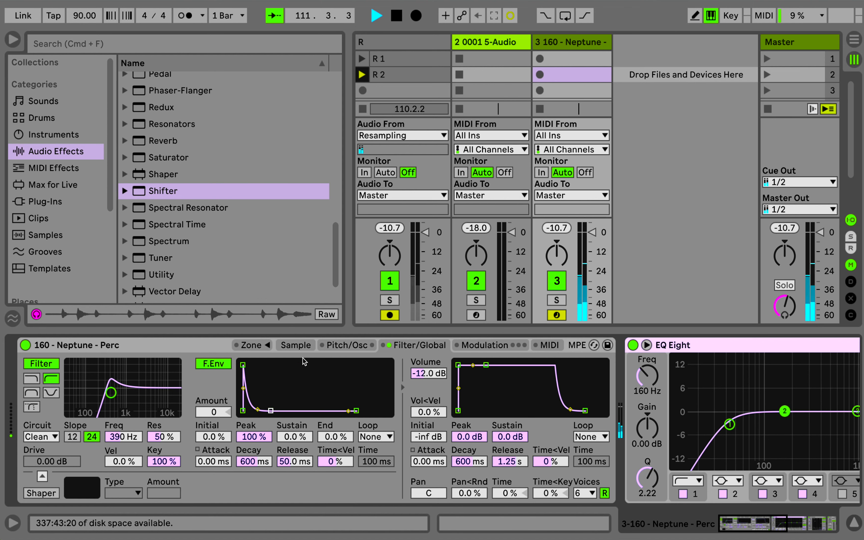
Enable Sampler's modulation oscillator as an FM sine and raise its volume to -16 dB
{"action": "left_click", "coordinate": [296, 345]}
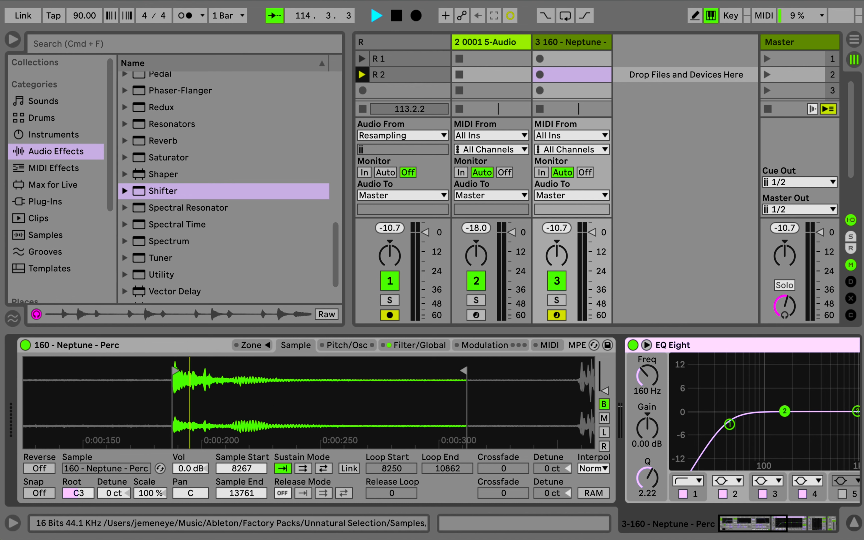
{"action": "left_click", "coordinate": [337, 345]}
{"action": "left_click", "coordinate": [39, 363]}
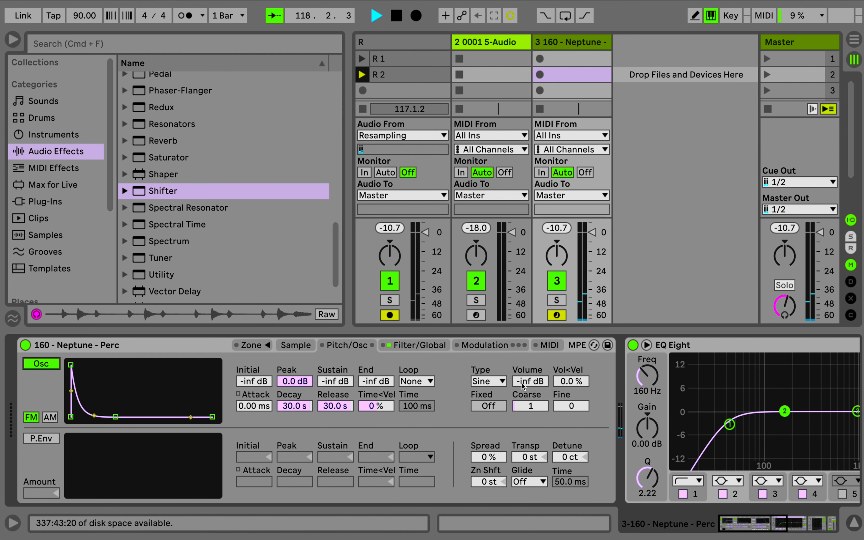
{"action": "left_click_drag", "start_coordinate": [522, 385], "coordinate": [521, 361]}
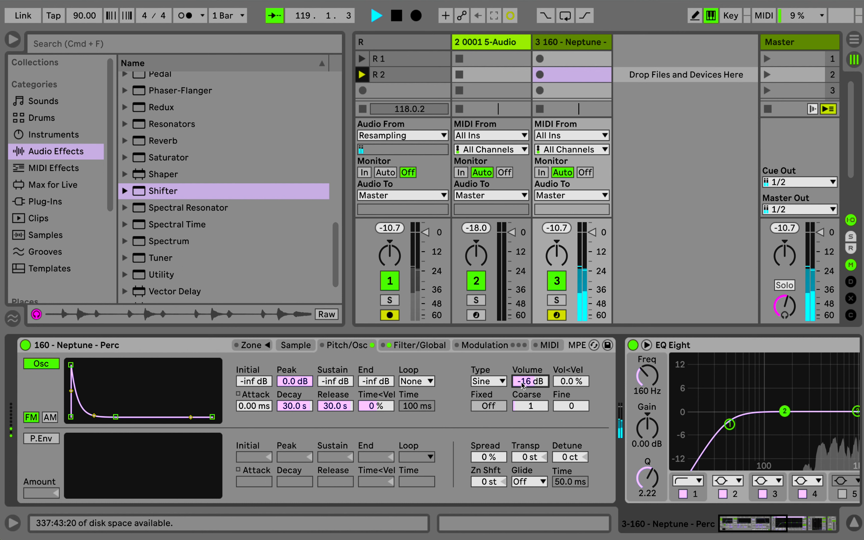
Set the oscillator envelope to 80.1 ms decay and -18 dB sustain, and the oscillator volume to -22 dB
{"action": "left_click", "coordinate": [303, 409]}
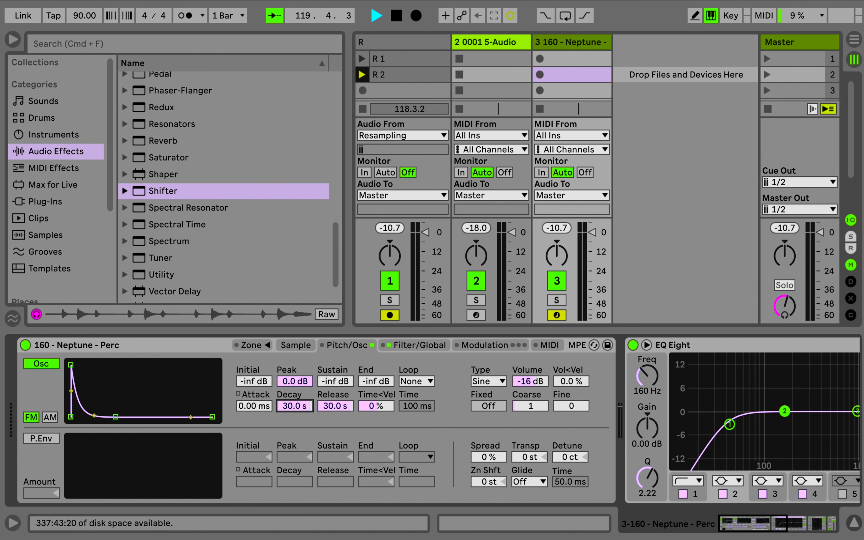
{"action": "left_click_drag", "start_coordinate": [303, 409], "coordinate": [303, 432]}
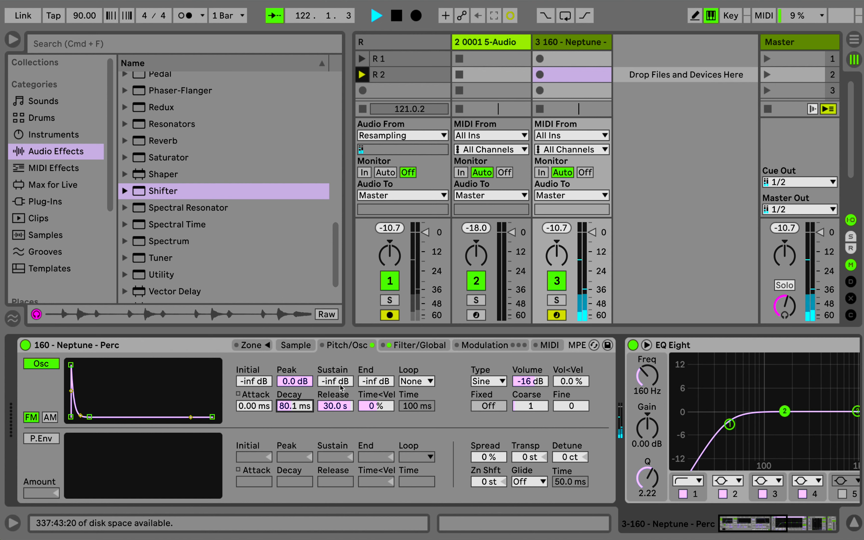
{"action": "left_click_drag", "start_coordinate": [335, 381], "coordinate": [335, 362]}
{"action": "mouse_move", "coordinate": [530, 381]}
{"action": "left_mouse_down"}
{"action": "mouse_move", "coordinate": [531, 397]}
{"action": "mouse_move", "coordinate": [531, 382]}
{"action": "left_mouse_up"}
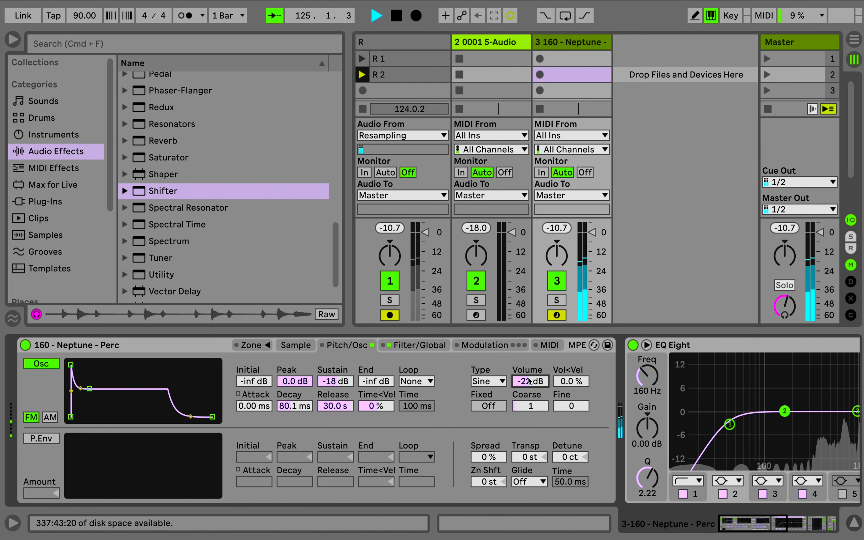
Enable Sampler's pitch envelope with a 47.8 ms decay and transpose the sample by +12 st
{"action": "left_click", "coordinate": [41, 439]}
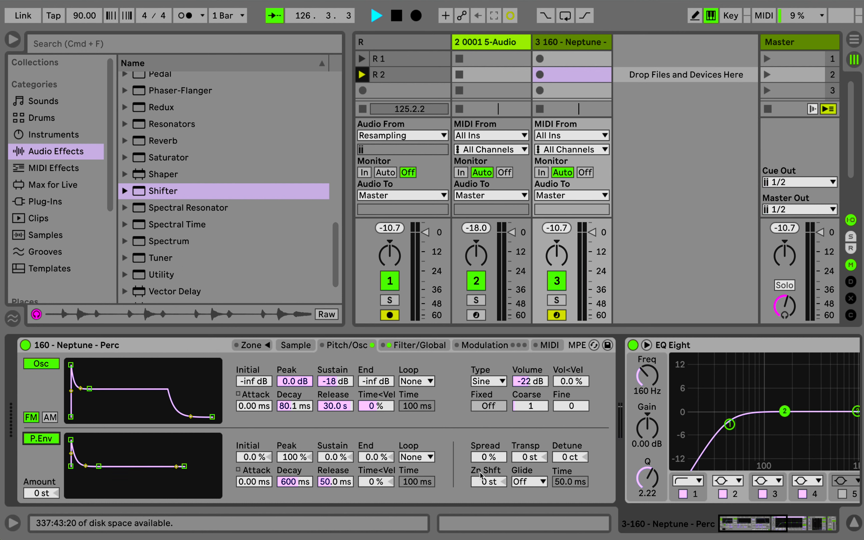
{"action": "left_click", "coordinate": [527, 458]}
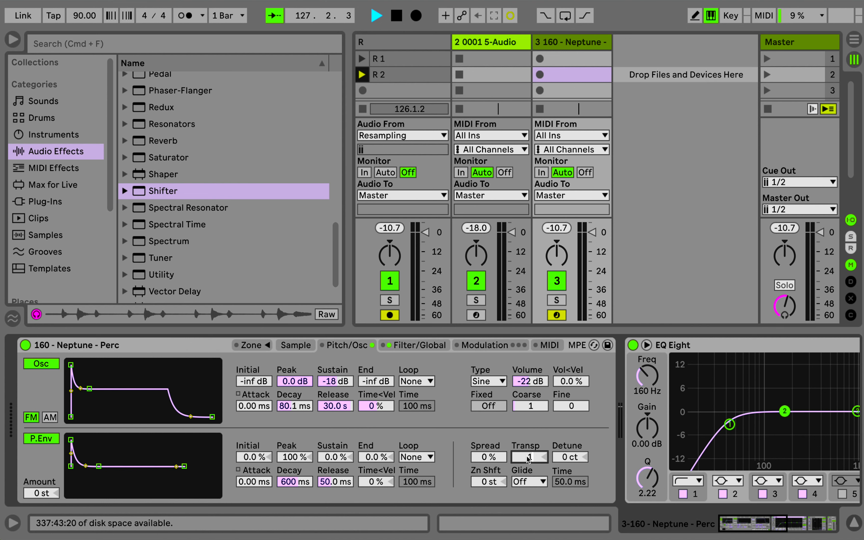
{"action": "key", "text": "Return"}
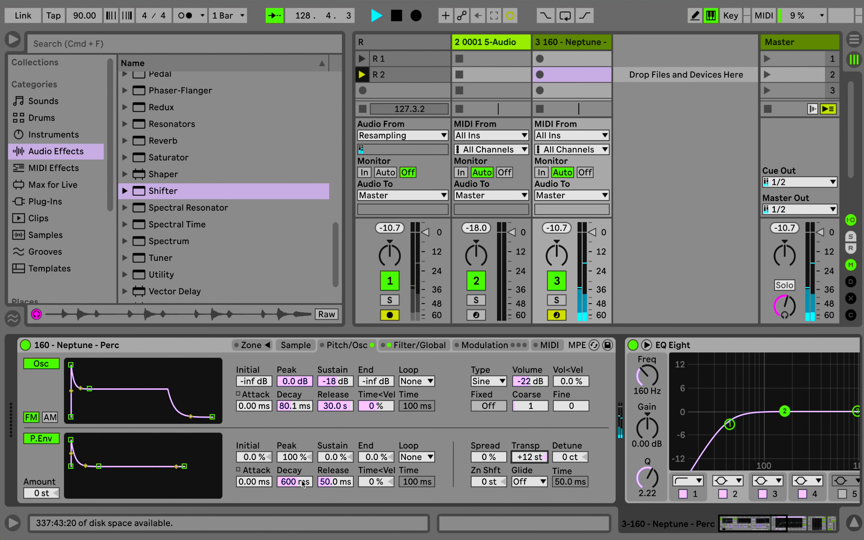
{"action": "mouse_move", "coordinate": [295, 482]}
{"action": "left_mouse_down"}
{"action": "mouse_move", "coordinate": [295, 505]}
{"action": "mouse_move", "coordinate": [302, 484]}
{"action": "left_mouse_up"}
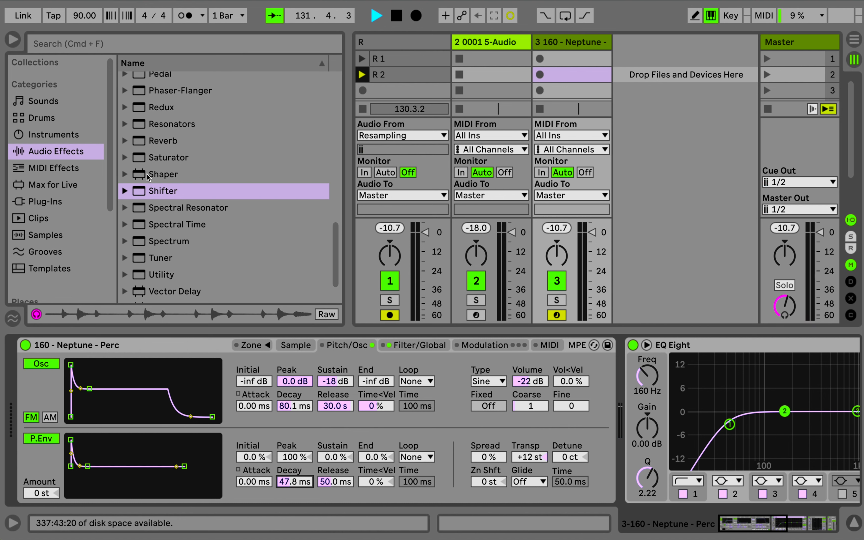
Insert Convolution Reverb Pro from the audio effects between Sampler and EQ Eight
{"action": "scroll", "coordinate": [173, 189], "scroll_direction": "up", "scroll_amount": 10}
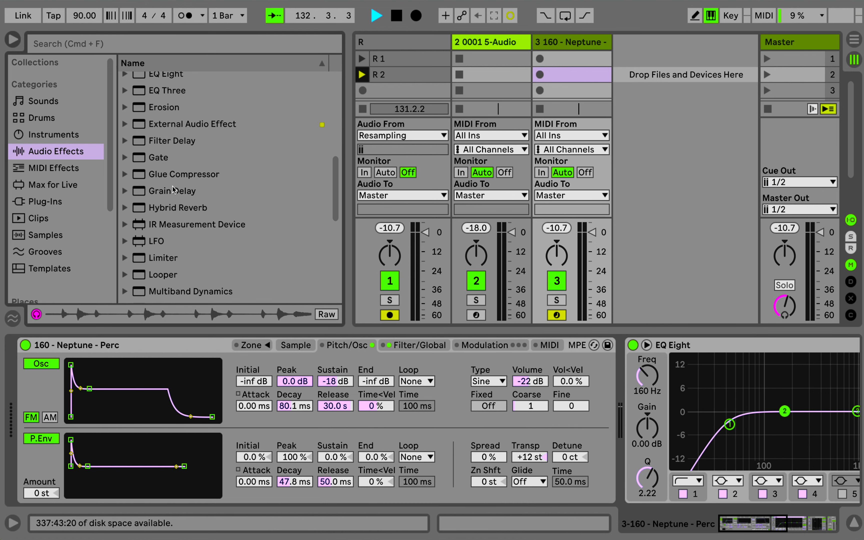
{"action": "scroll", "coordinate": [173, 187], "scroll_direction": "up", "scroll_amount": 3}
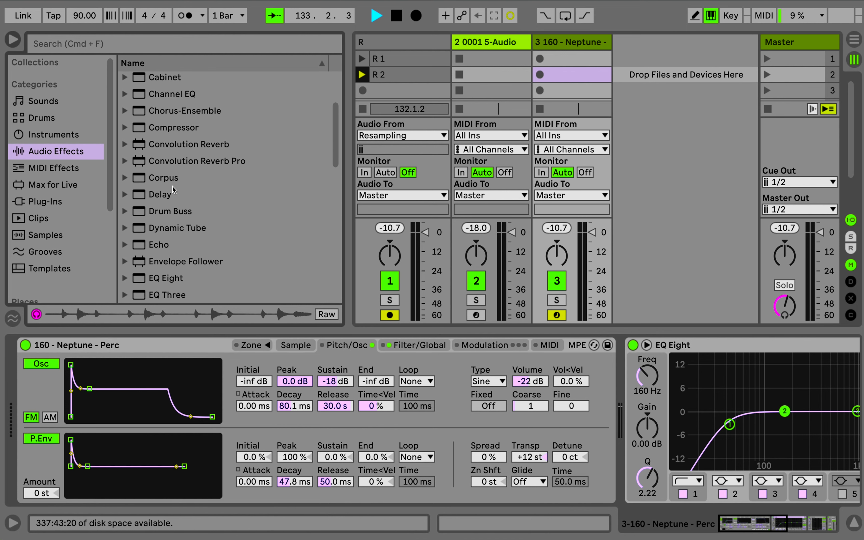
{"action": "left_click_drag", "start_coordinate": [172, 161], "coordinate": [636, 379]}
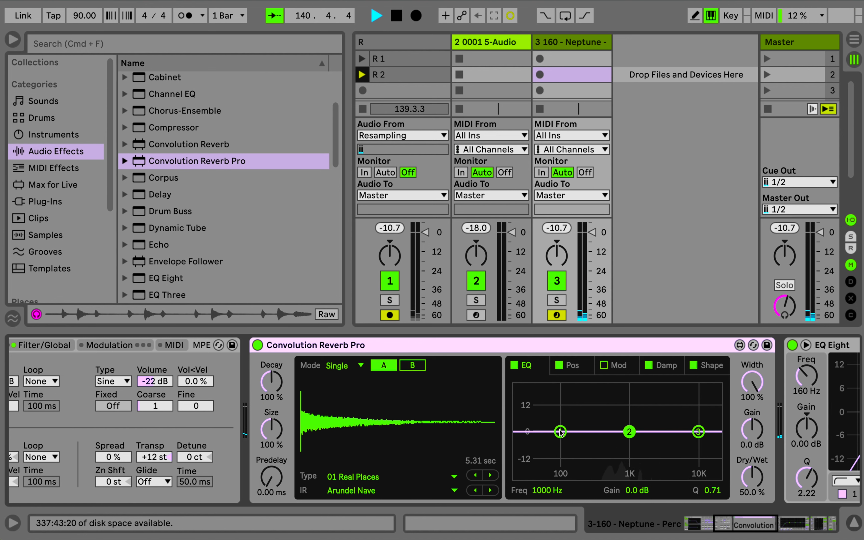
Cut the reverb's EQ by 18 dB at 100 Hz and 10.6 kHz, and set Dry/Wet to 31.1%
{"action": "left_click_drag", "start_coordinate": [560, 432], "coordinate": [561, 473]}
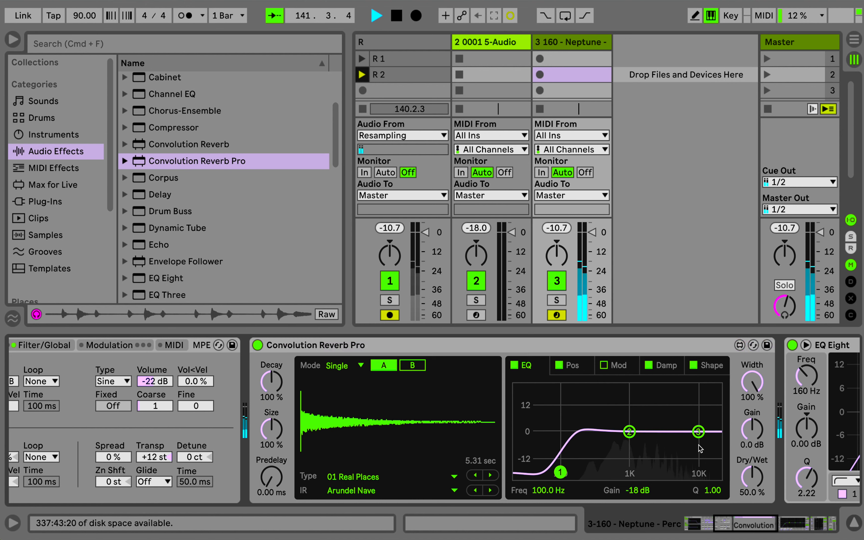
{"action": "left_click_drag", "start_coordinate": [699, 432], "coordinate": [700, 472]}
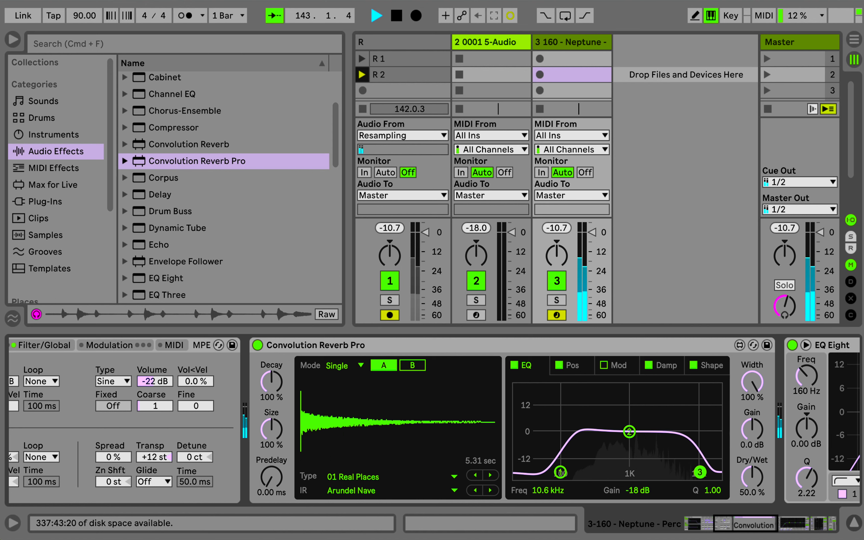
{"action": "mouse_move", "coordinate": [752, 476]}
{"action": "left_mouse_down"}
{"action": "mouse_move", "coordinate": [752, 493]}
{"action": "mouse_move", "coordinate": [752, 484]}
{"action": "left_mouse_up"}
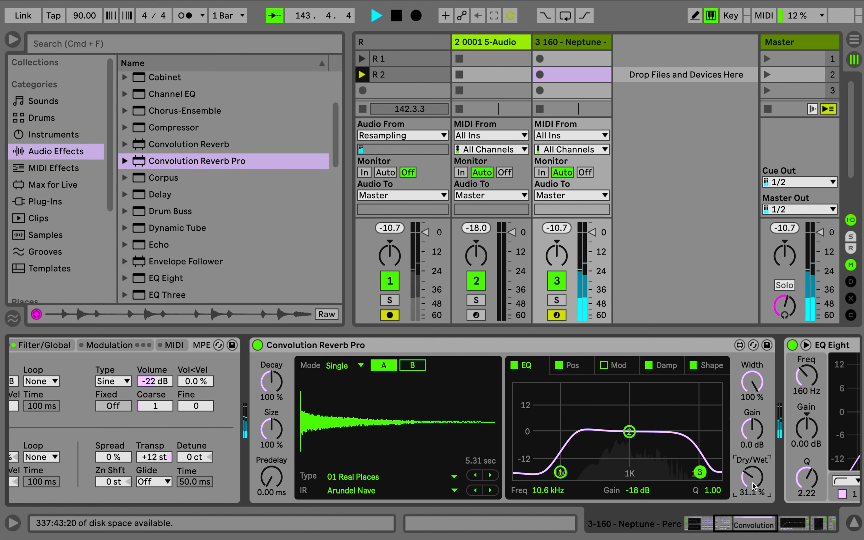
Set Sampler's transposition back to 0 st
{"action": "scroll", "coordinate": [236, 454], "scroll_direction": "left", "scroll_amount": 3}
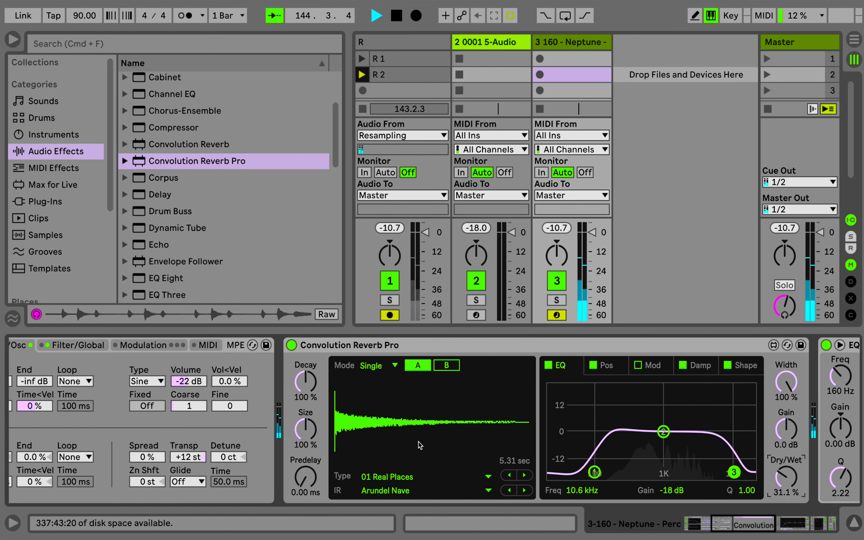
{"action": "left_click", "coordinate": [204, 458]}
{"action": "scroll", "coordinate": [204, 458], "scroll_direction": "left", "scroll_amount": 10}
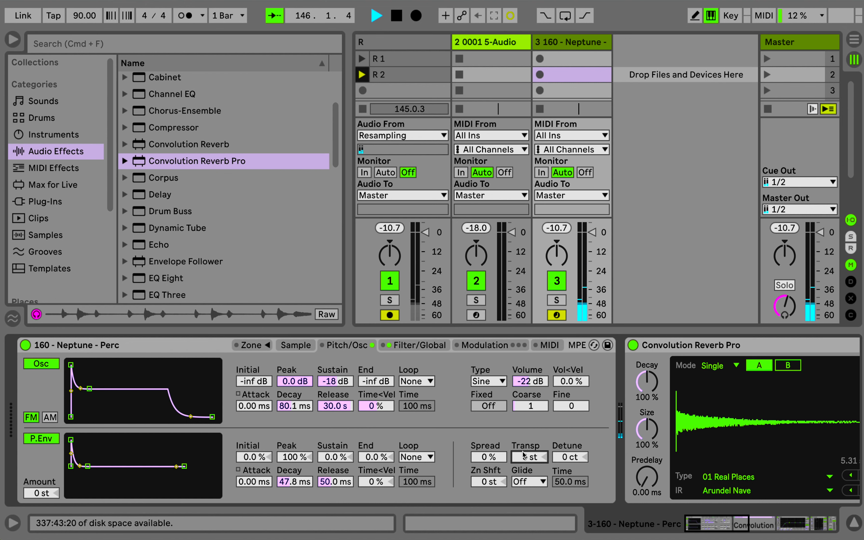
Set the pitch envelope to 69.9 ms decay and 1.7% sustain, and the oscillator envelope to 1.04 s decay and -9.5 dB sustain
{"action": "left_click_drag", "start_coordinate": [88, 466], "coordinate": [90, 465]}
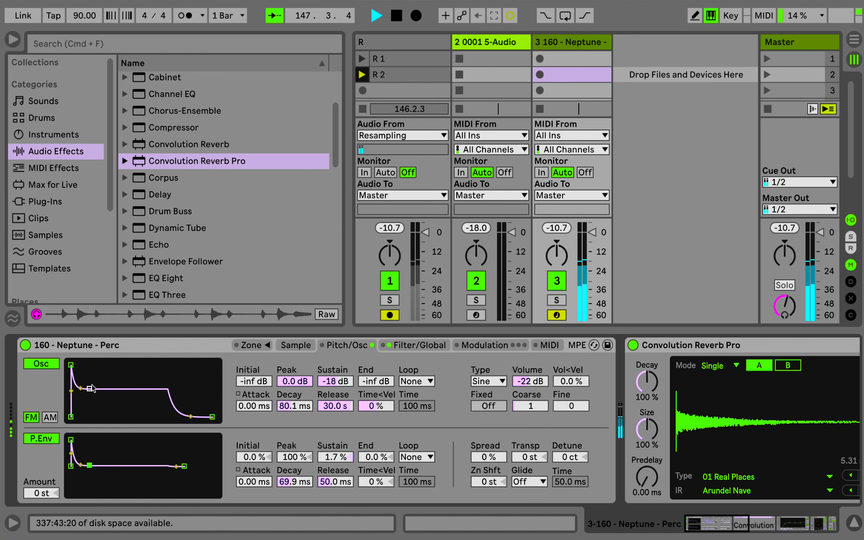
{"action": "mouse_move", "coordinate": [89, 389]}
{"action": "left_mouse_down"}
{"action": "mouse_move", "coordinate": [107, 395]}
{"action": "mouse_move", "coordinate": [93, 389]}
{"action": "mouse_move", "coordinate": [92, 376]}
{"action": "mouse_move", "coordinate": [101, 377]}
{"action": "left_mouse_up"}
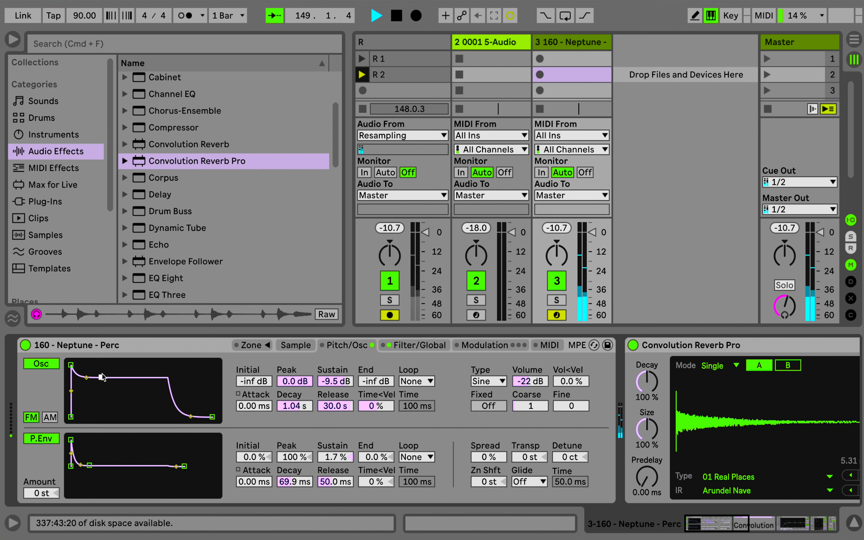
Compare the sound by switching the modulation oscillator and the pitch envelope off and back on
{"action": "left_click", "coordinate": [34, 364]}
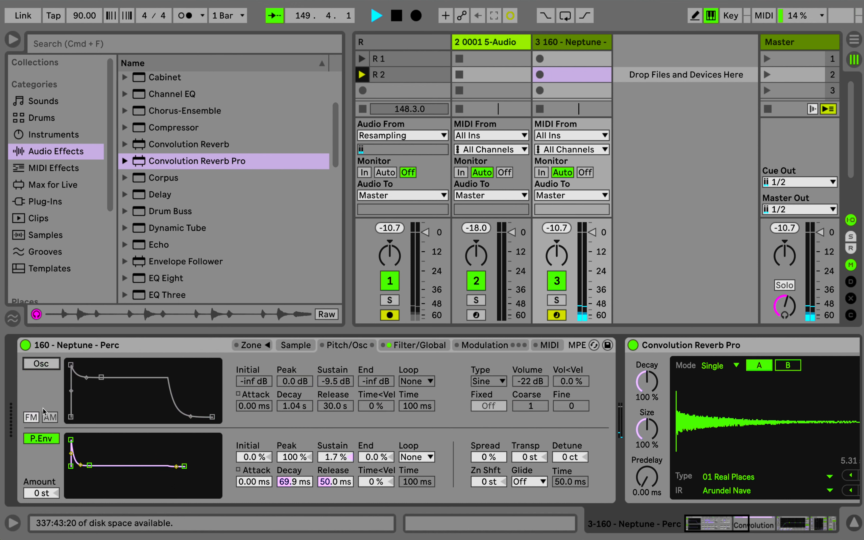
{"action": "left_click", "coordinate": [50, 440]}
{"action": "left_click", "coordinate": [51, 440]}
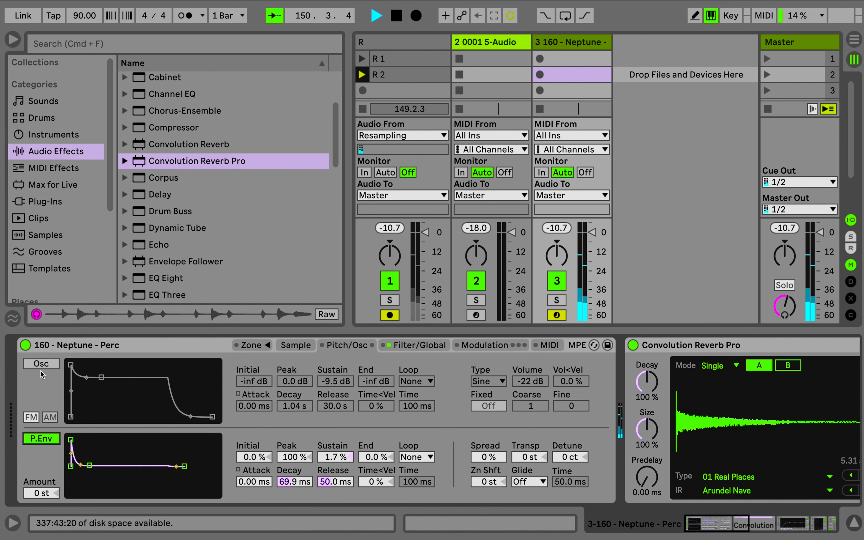
{"action": "left_click", "coordinate": [44, 366]}
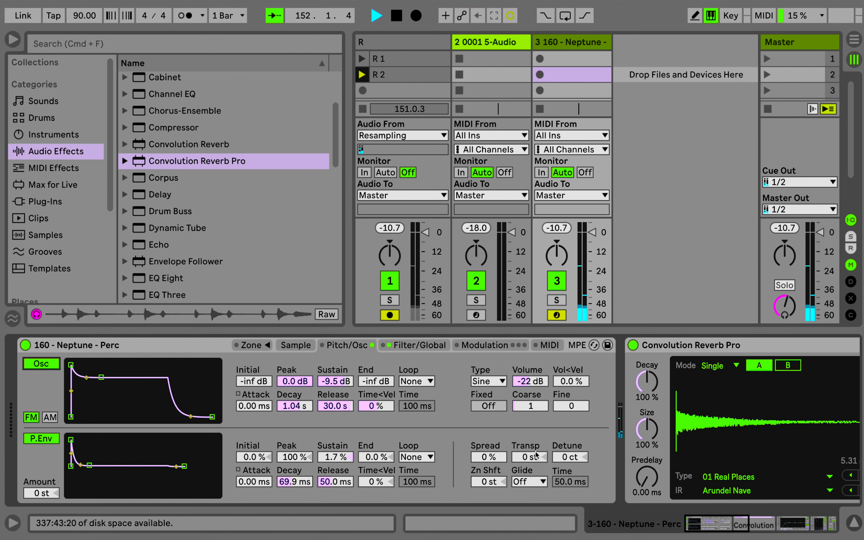
Transpose Sampler to +12 st and set its volume envelope to 1.53 s decay, -18 dB sustain and 10.8 s release
{"action": "left_click_drag", "start_coordinate": [529, 457], "coordinate": [528, 448]}
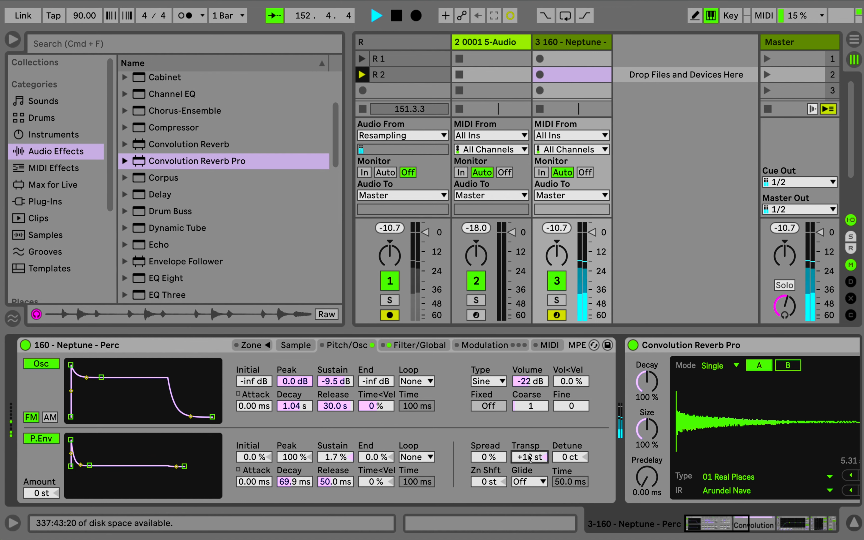
{"action": "scroll", "coordinate": [529, 458], "scroll_direction": "right", "scroll_amount": 1}
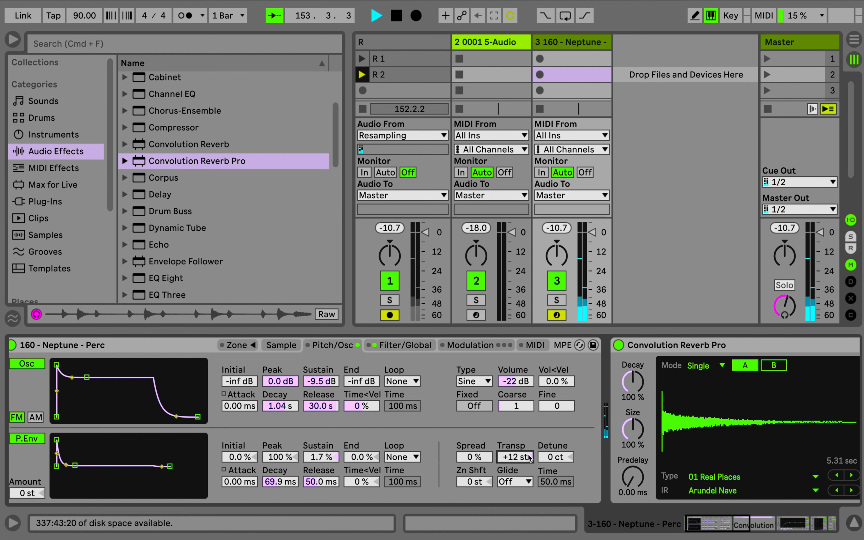
{"action": "left_click", "coordinate": [406, 344]}
{"action": "left_click", "coordinate": [465, 366]}
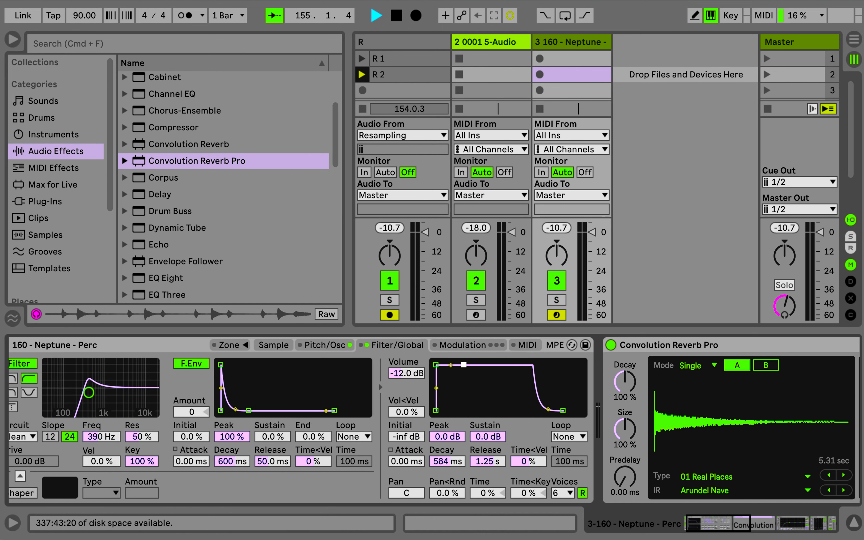
{"action": "left_click_drag", "start_coordinate": [464, 365], "coordinate": [468, 385]}
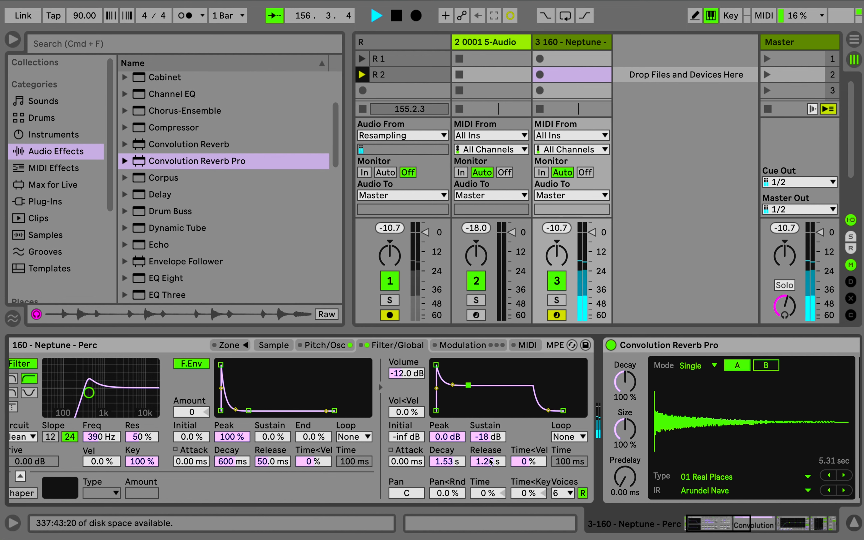
{"action": "left_click_drag", "start_coordinate": [489, 461], "coordinate": [488, 434]}
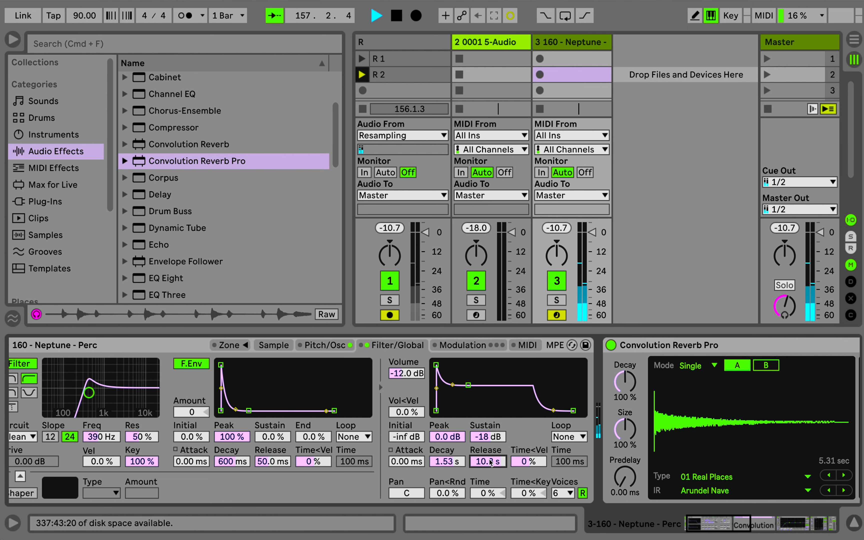
{"action": "scroll", "coordinate": [491, 463], "scroll_direction": "right", "scroll_amount": 1}
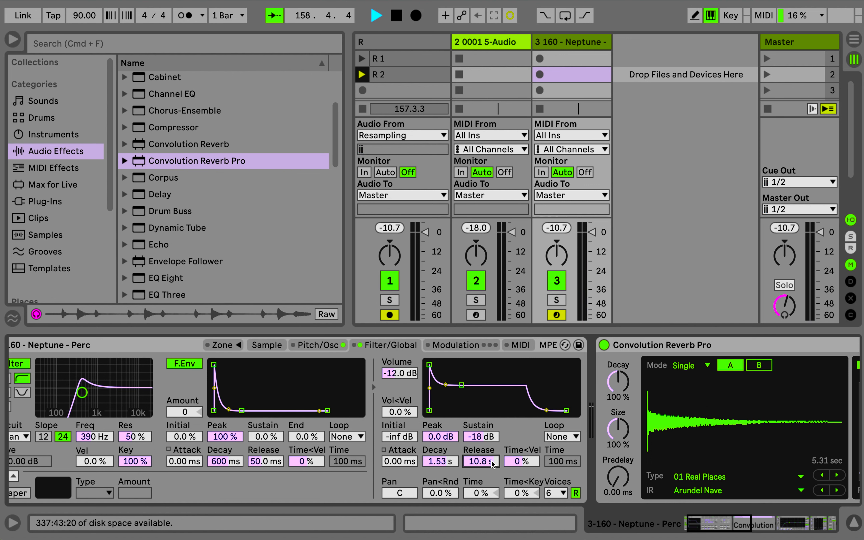
Audition the sample with the looping and back-and-forth sustain modes, and return to the no-loop sustain mode
{"action": "left_click", "coordinate": [259, 346]}
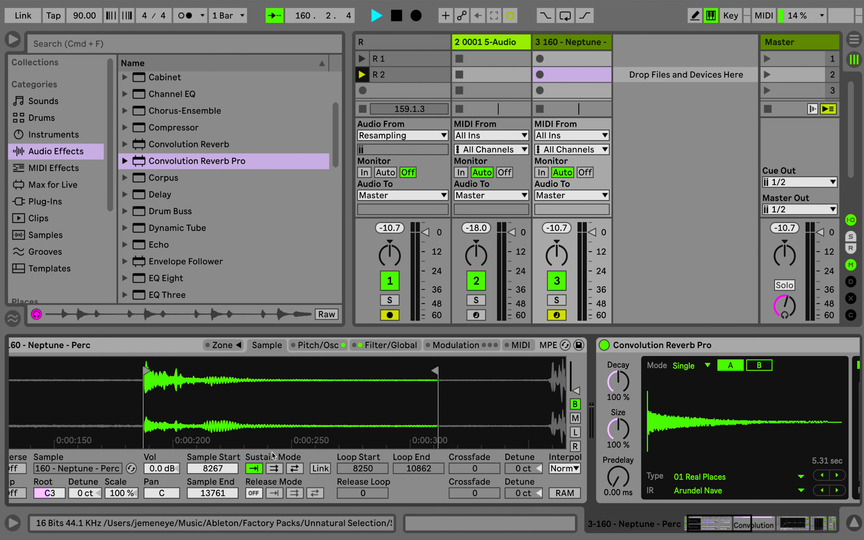
{"action": "left_click", "coordinate": [274, 468]}
{"action": "key", "text": "a"}
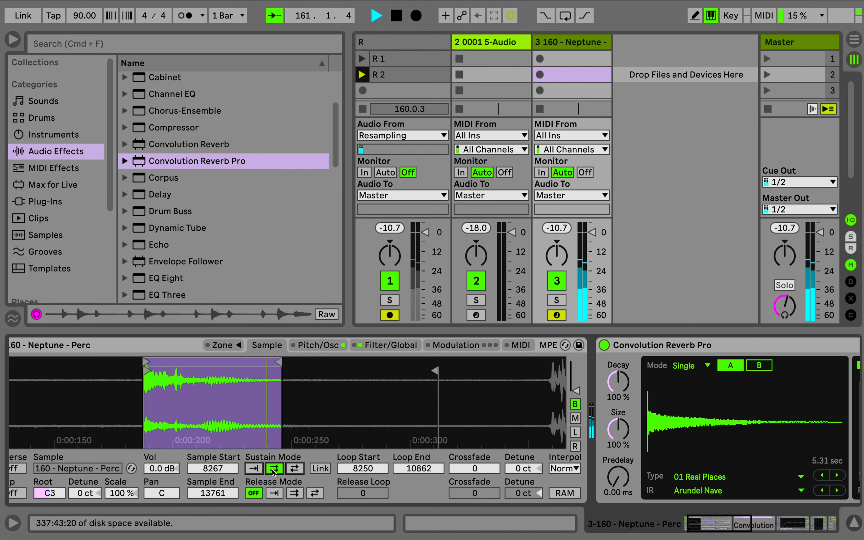
{"action": "key", "text": "a"}
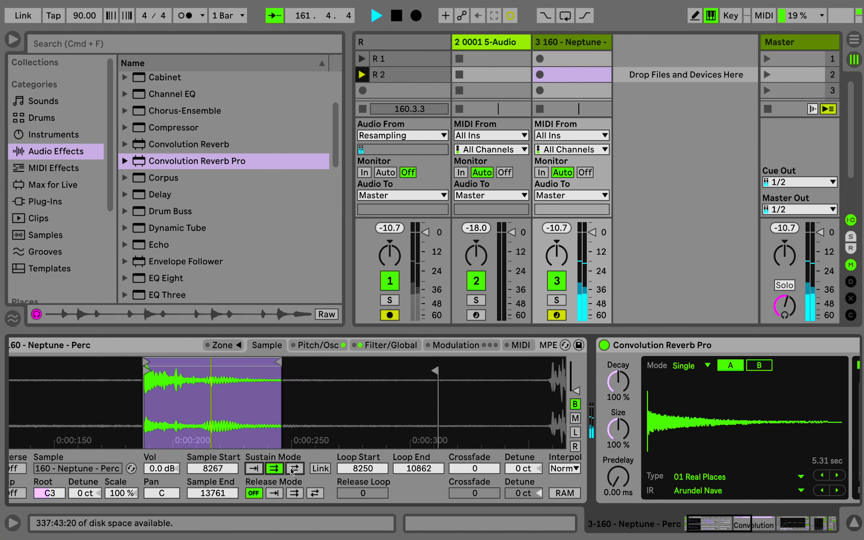
{"action": "left_click", "coordinate": [294, 469]}
{"action": "left_click", "coordinate": [257, 468]}
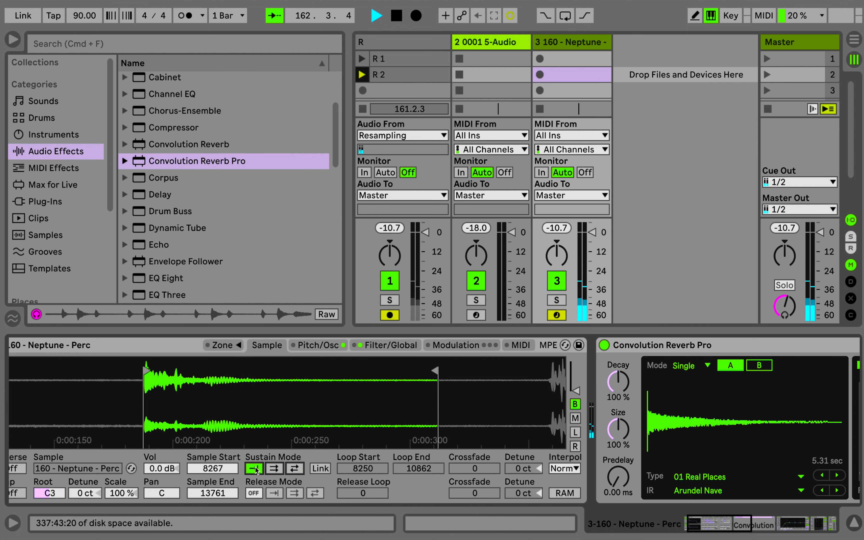
{"action": "key", "text": "a"}
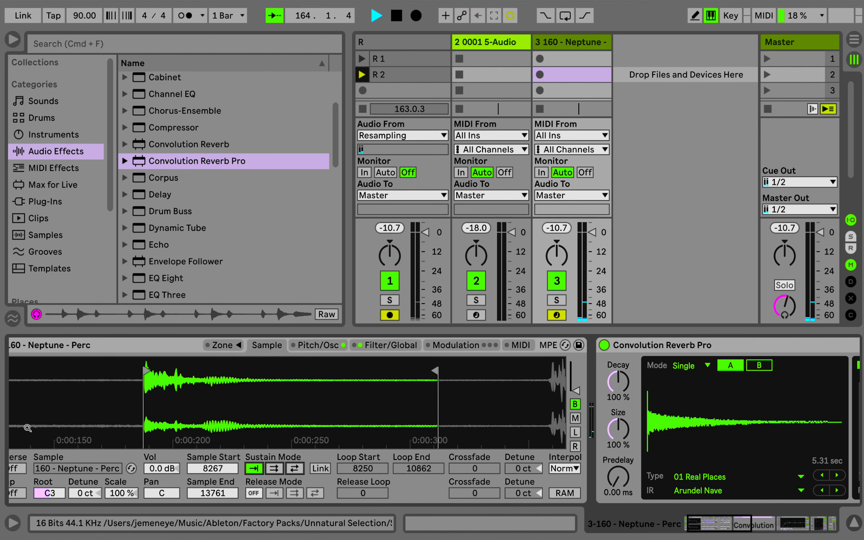
Group Sampler, Convolution Reverb Pro, EQ Eight and Compressor into an Instrument Rack, leaving the Limiter outside
{"action": "scroll", "coordinate": [28, 429], "scroll_direction": "left", "scroll_amount": 2}
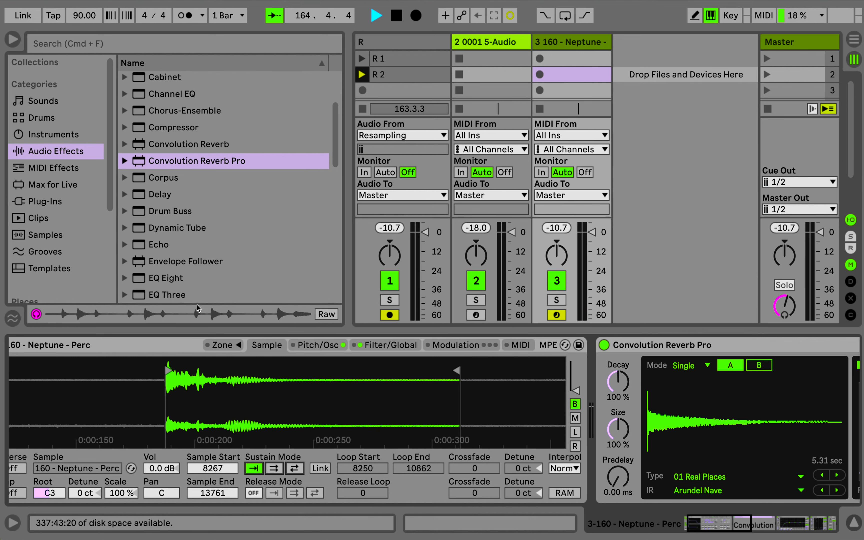
{"action": "scroll", "coordinate": [159, 345], "scroll_direction": "left", "scroll_amount": 2}
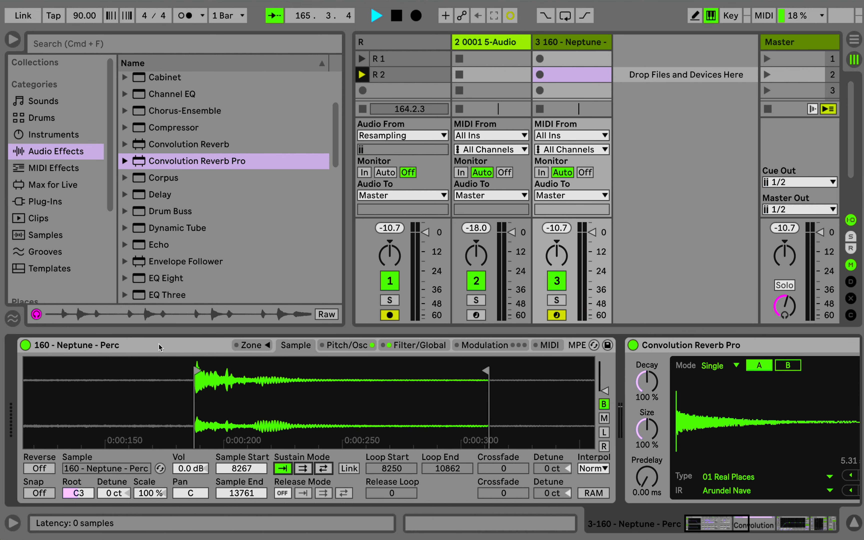
{"action": "left_click", "coordinate": [158, 344]}
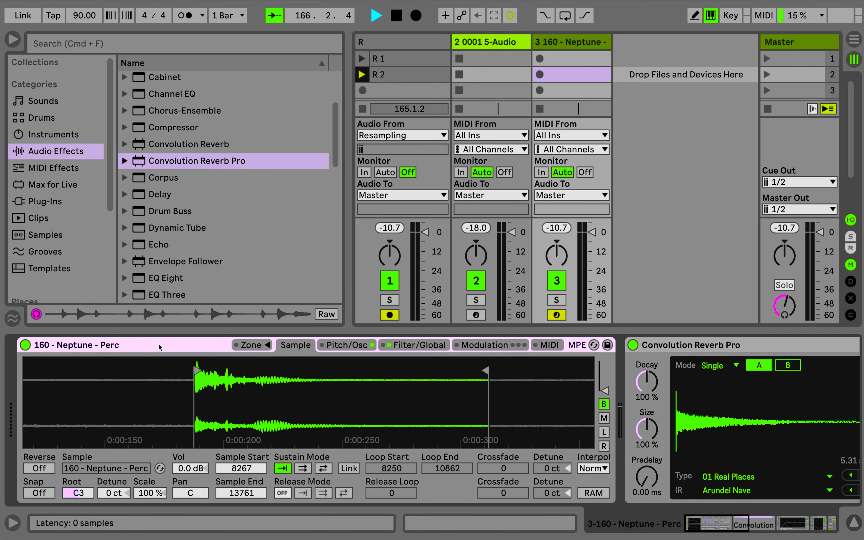
{"action": "scroll", "coordinate": [159, 345], "scroll_direction": "right", "scroll_amount": 10}
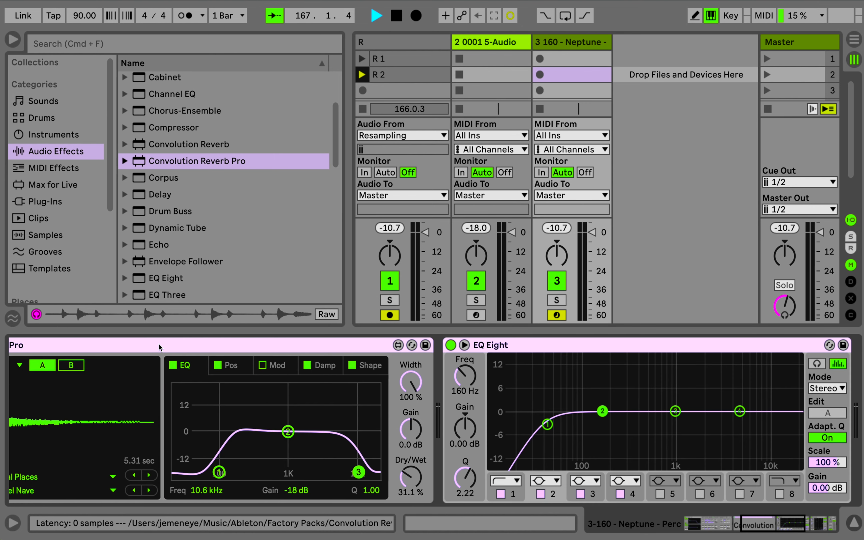
{"action": "scroll", "coordinate": [159, 346], "scroll_direction": "right", "scroll_amount": 7}
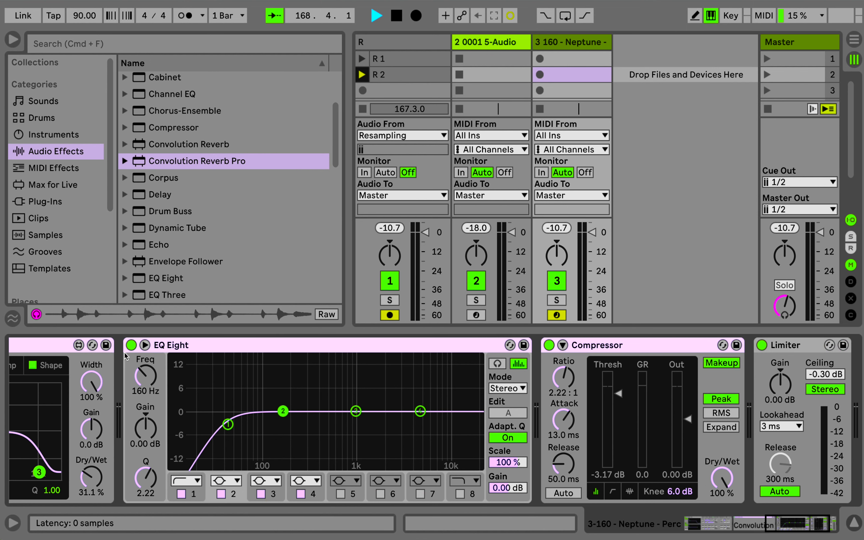
{"action": "key", "text": "super+g"}
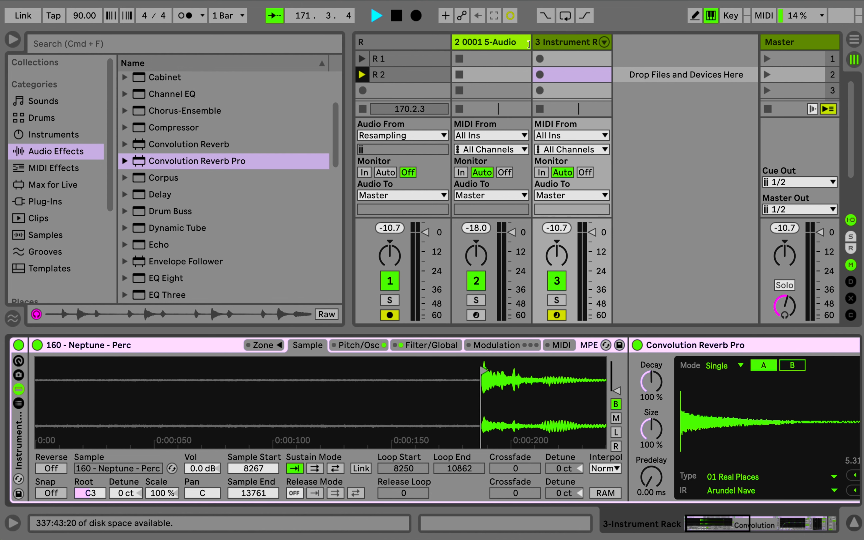
Narrow the 0001 5-Audio track to its minimum width and insert a new MIDI track after track 3
{"action": "left_click_drag", "start_coordinate": [532, 52], "coordinate": [446, 43]}
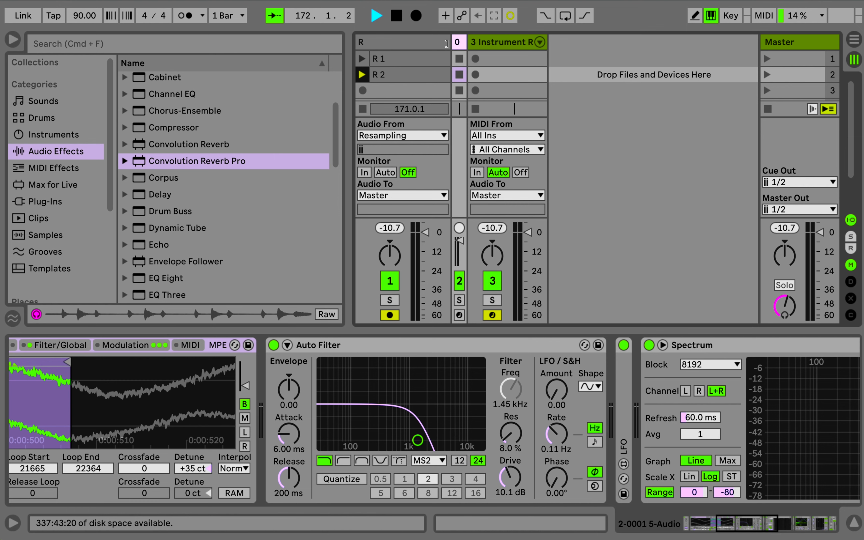
{"action": "right_click", "coordinate": [581, 54]}
{"action": "left_click", "coordinate": [595, 78]}
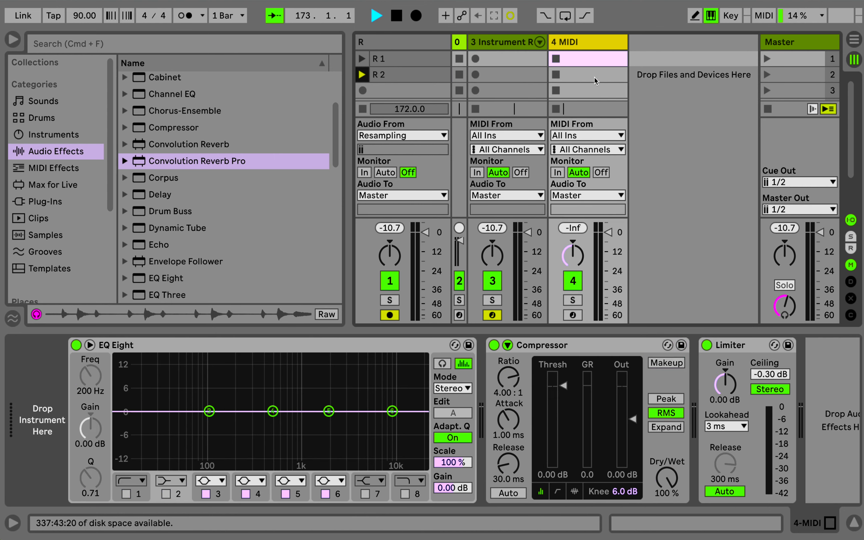
Load an empty Drum Rack from the instruments library onto the new MIDI track 4
{"action": "scroll", "coordinate": [199, 131], "scroll_direction": "up", "scroll_amount": 3}
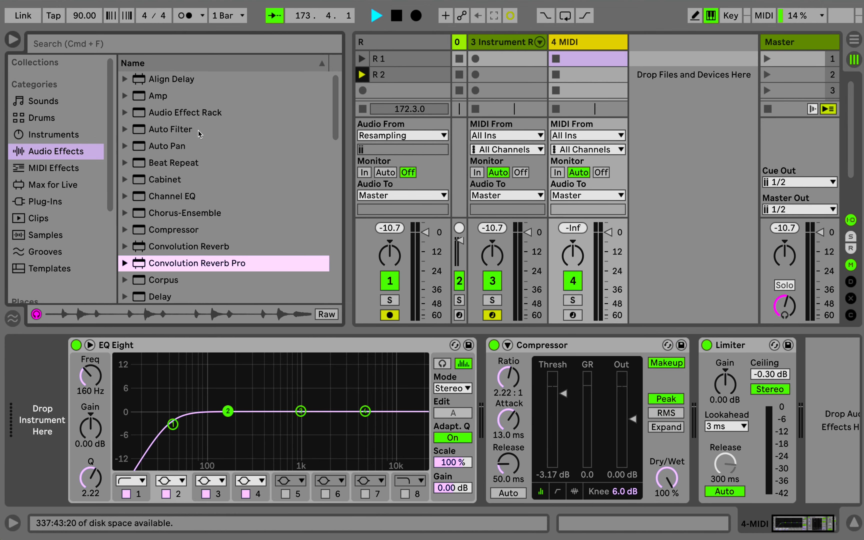
{"action": "left_click", "coordinate": [60, 135]}
{"action": "scroll", "coordinate": [170, 160], "scroll_direction": "up", "scroll_amount": 3}
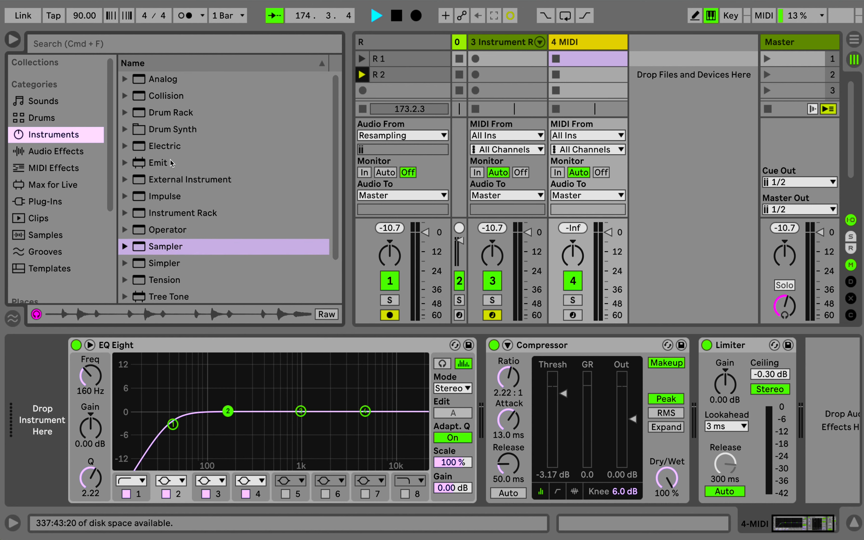
{"action": "left_click", "coordinate": [175, 112]}
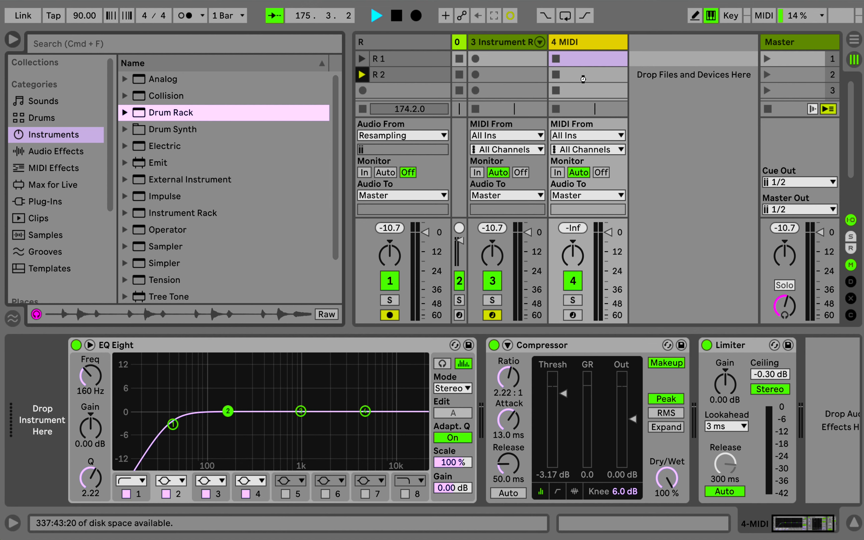
{"action": "left_click_drag", "start_coordinate": [584, 79], "coordinate": [583, 79]}
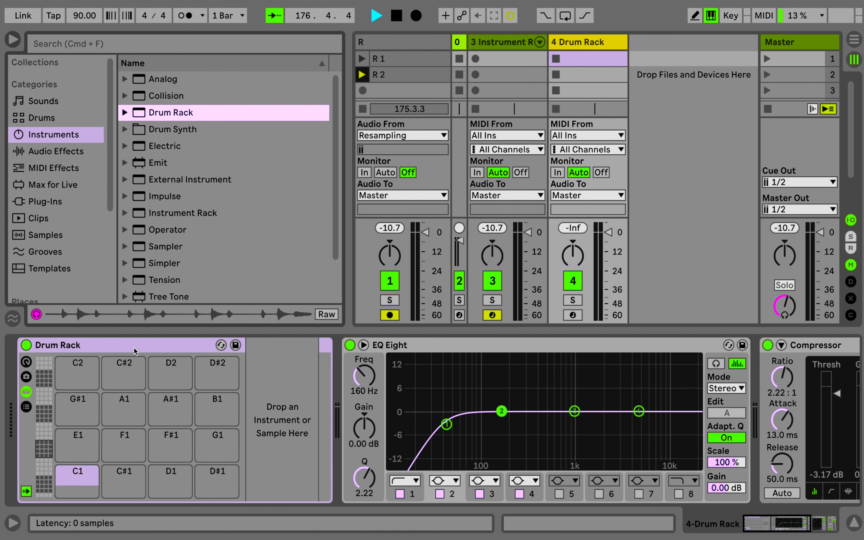
Show the Drum Rack's E2 to G3 pads and move the Instrument Rack from track 3 onto pad E3
{"action": "left_click", "coordinate": [49, 435]}
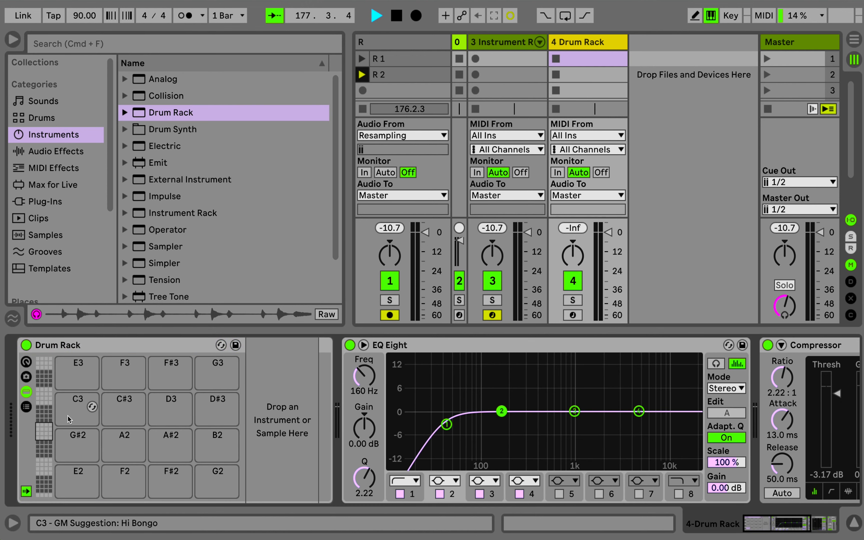
{"action": "left_click", "coordinate": [79, 415]}
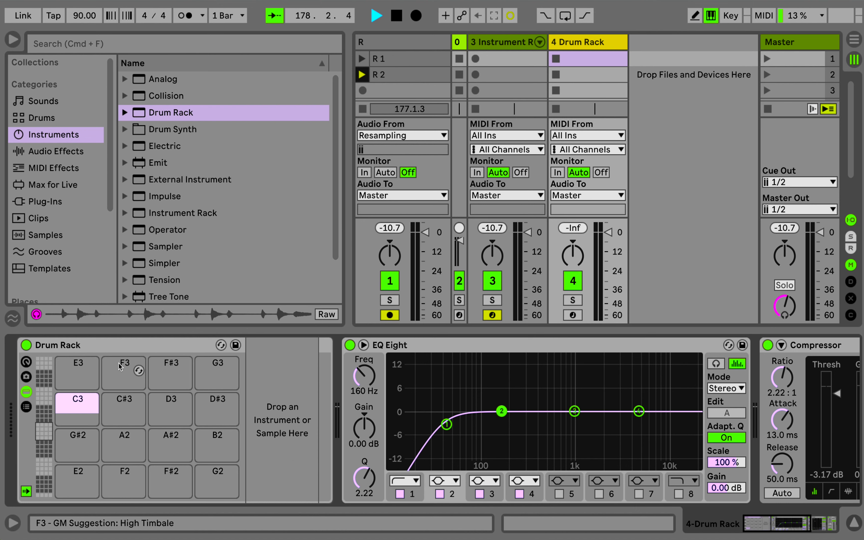
{"action": "left_click", "coordinate": [502, 43]}
{"action": "left_click_drag", "start_coordinate": [20, 416], "coordinate": [598, 72]}
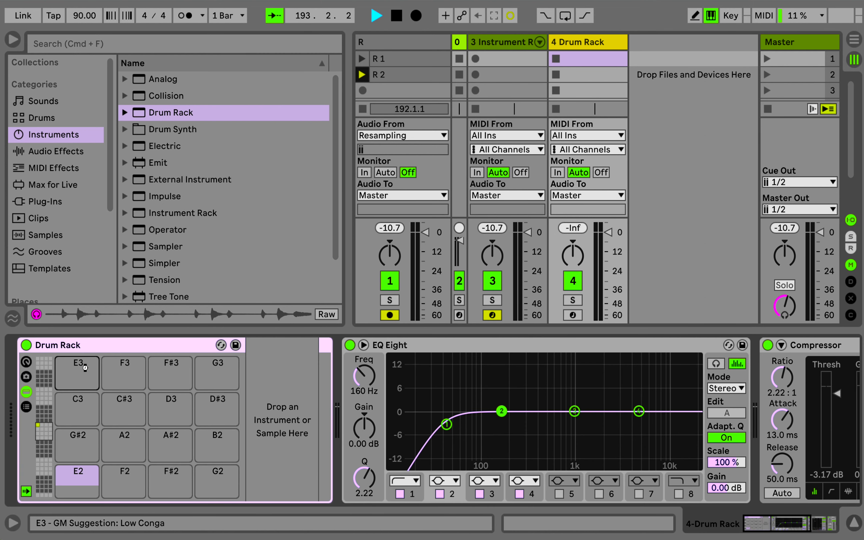
{"action": "left_click_drag", "start_coordinate": [85, 368], "coordinate": [87, 371]}
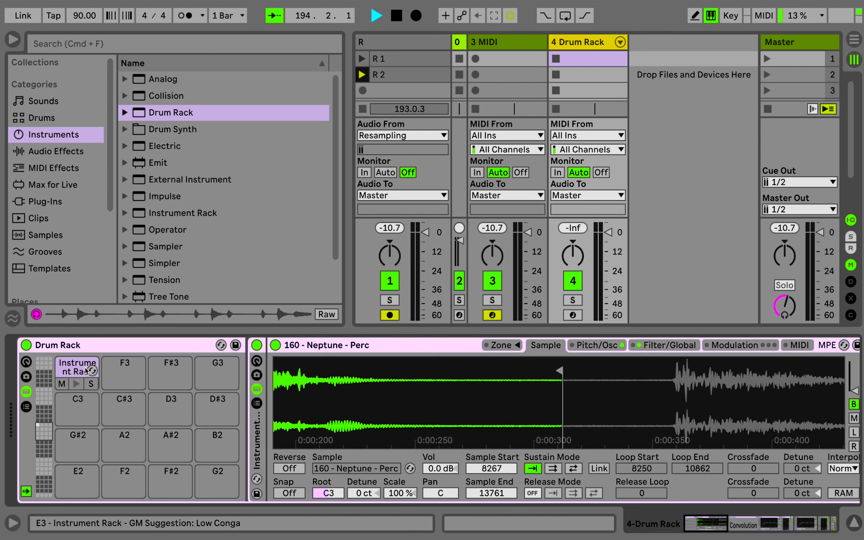
Arm the Drum Rack track, rename the E3 pad to "Perc 1" and preview it
{"action": "left_click", "coordinate": [579, 317]}
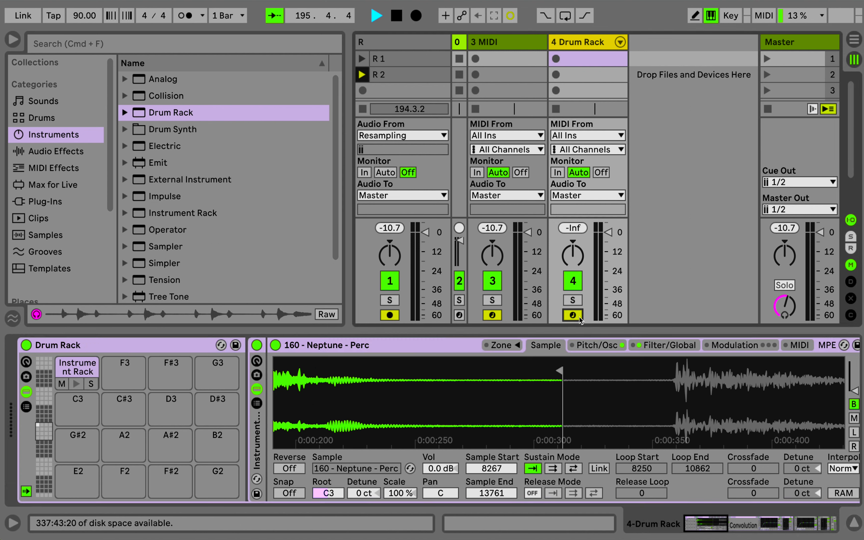
{"action": "left_click", "coordinate": [74, 376]}
{"action": "key", "text": "super+r"}
{"action": "type", "text": "Pe"}
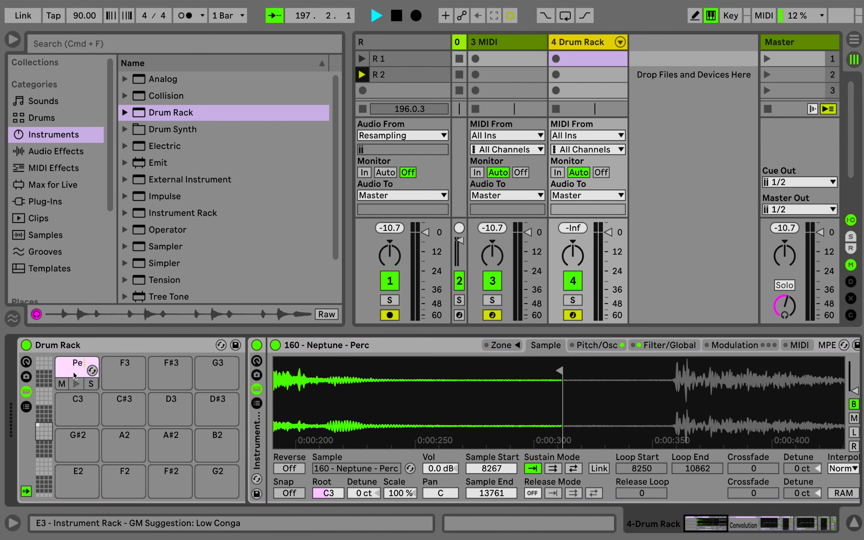
{"action": "type", "text": "rc 1"}
{"action": "left_click", "coordinate": [76, 381]}
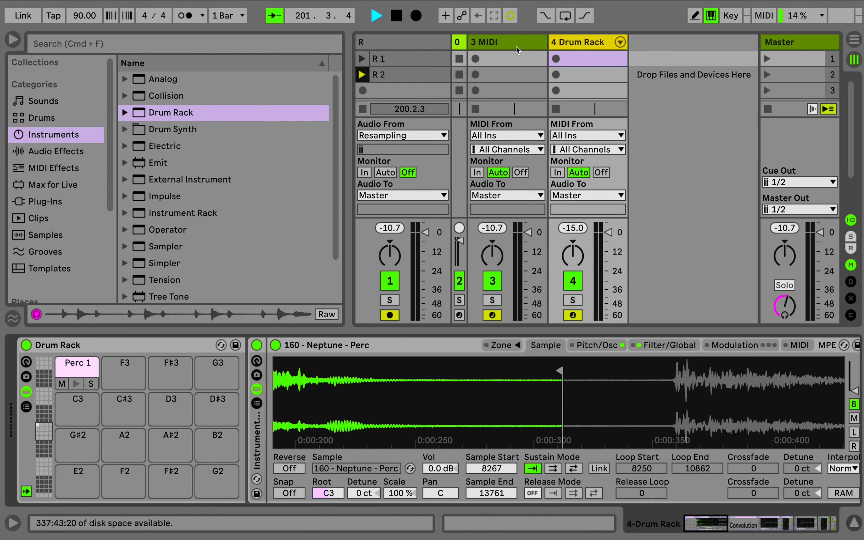
Narrow track 3 to its minimum width and insert a new MIDI track placed before the Drum Rack track
{"action": "left_click_drag", "start_coordinate": [550, 42], "coordinate": [488, 40]}
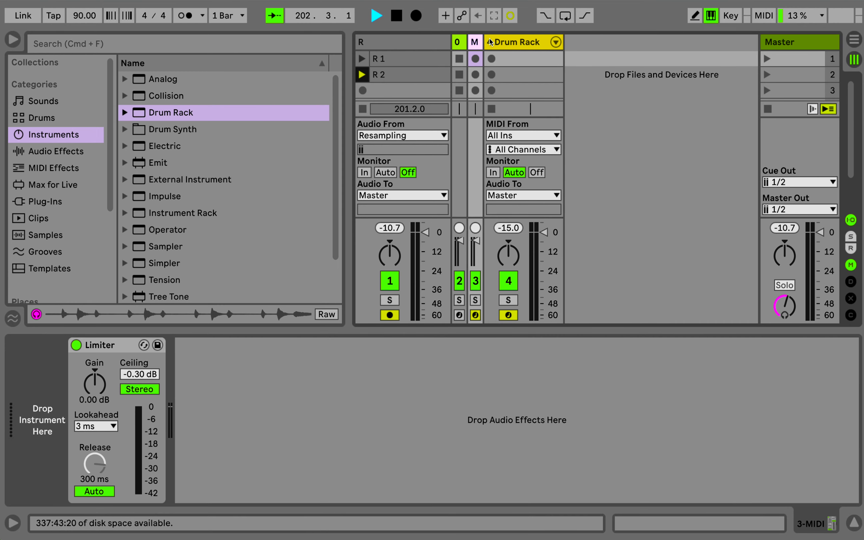
{"action": "right_click", "coordinate": [599, 62]}
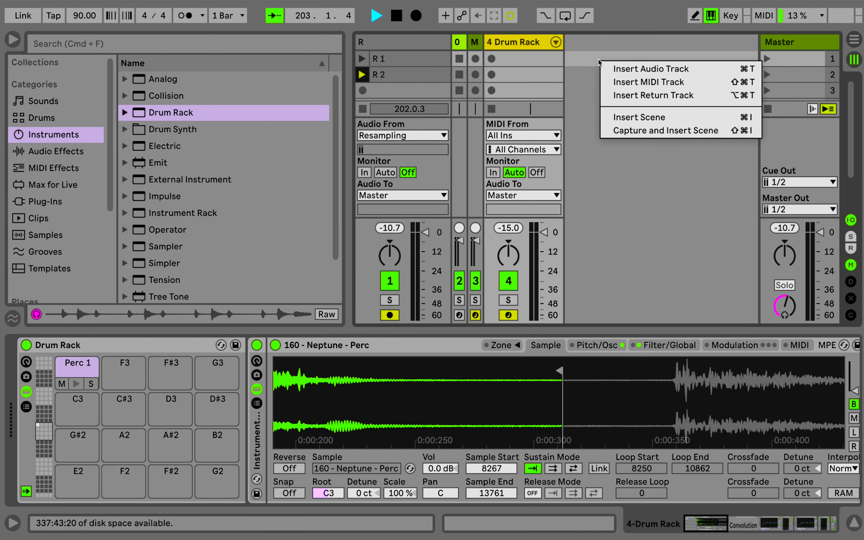
{"action": "left_click", "coordinate": [610, 82]}
{"action": "left_click_drag", "start_coordinate": [612, 46], "coordinate": [491, 42]}
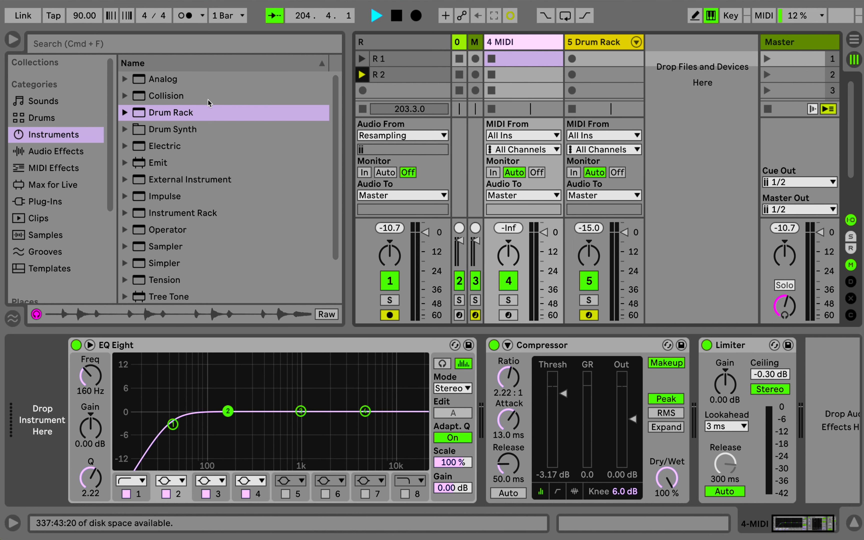
Load Simpler from the instruments library onto the new MIDI track 4
{"action": "scroll", "coordinate": [142, 148], "scroll_direction": "down", "scroll_amount": 2}
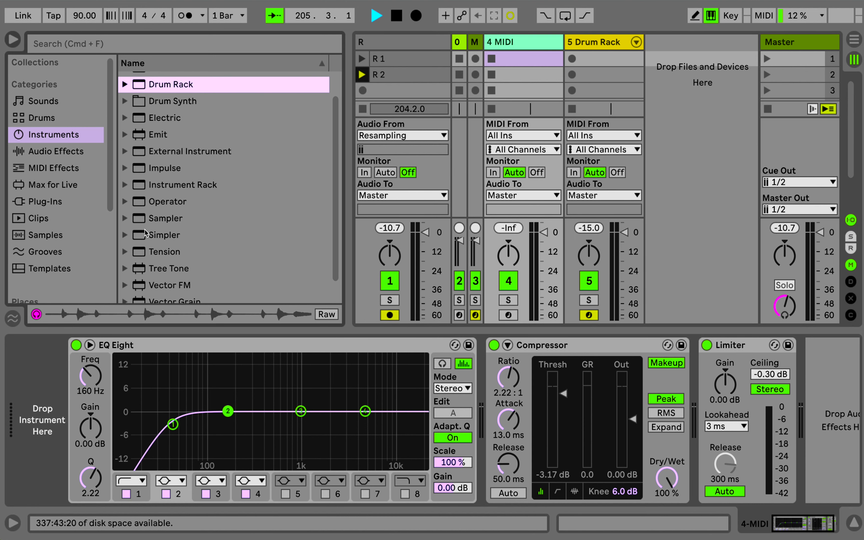
{"action": "left_click_drag", "start_coordinate": [146, 234], "coordinate": [500, 93]}
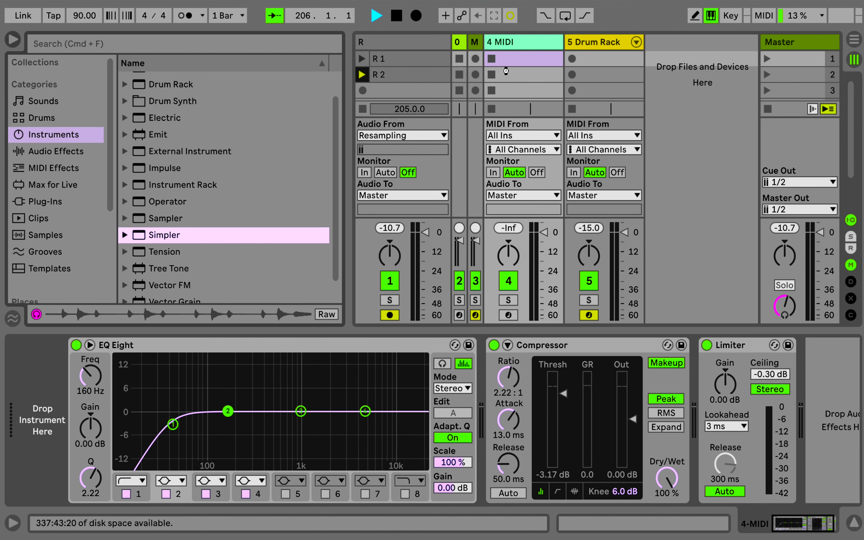
Disarm track 3 and arm the new Simpler track 4 for playing
{"action": "left_click_drag", "start_coordinate": [506, 70], "coordinate": [506, 71]}
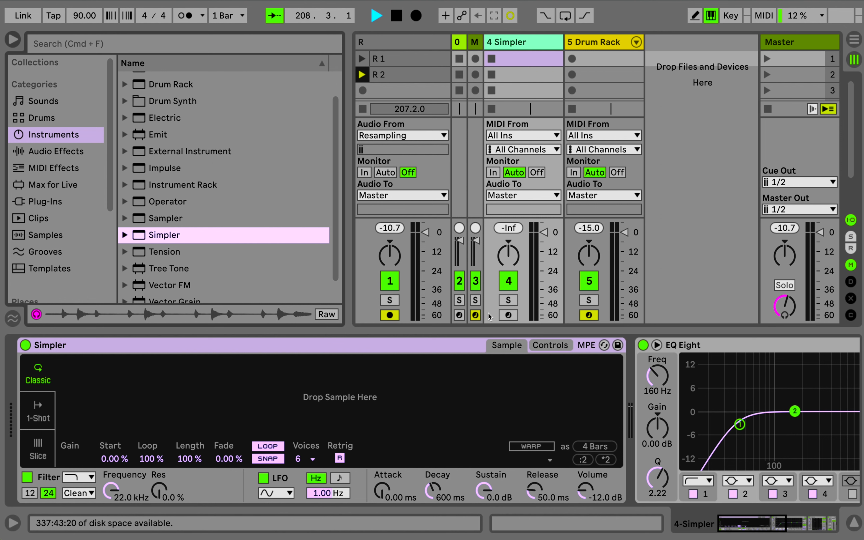
{"action": "left_click", "coordinate": [477, 315]}
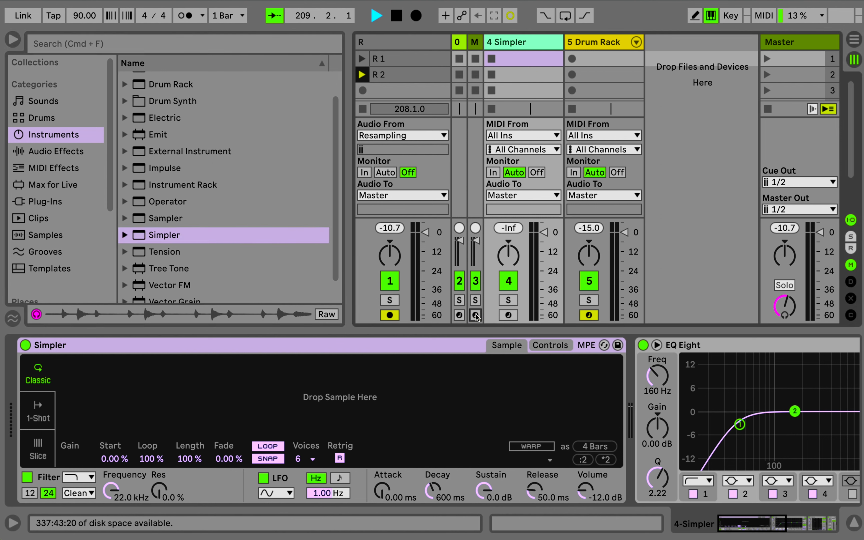
{"action": "left_click", "coordinate": [508, 316]}
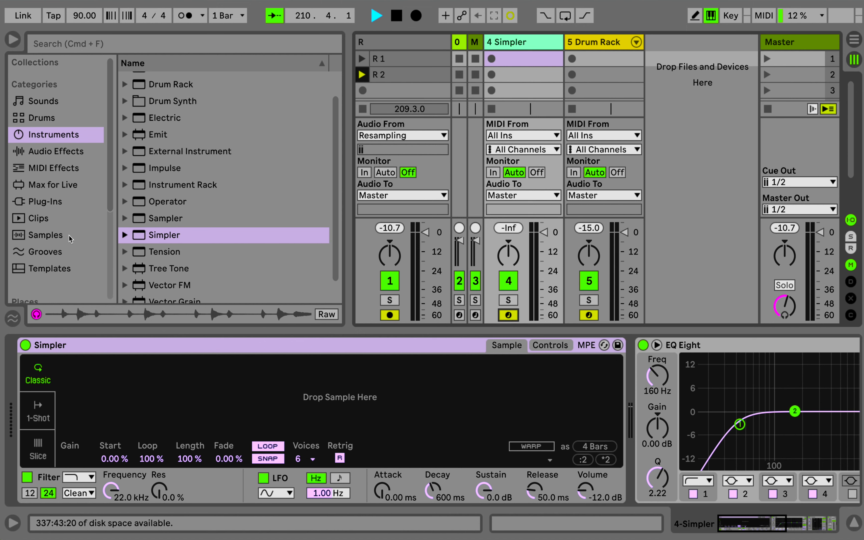
Audition the 7y9A Kit-Tear samples in the sample library and load 7y9A Kit-Tear5.aif into Simpler on track 4
{"action": "left_click", "coordinate": [47, 238]}
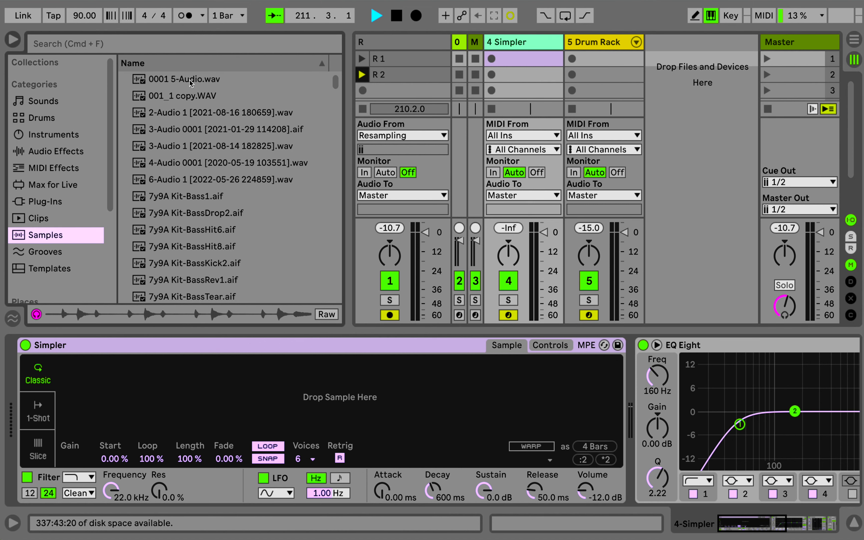
{"action": "scroll", "coordinate": [173, 198], "scroll_direction": "down", "scroll_amount": 15}
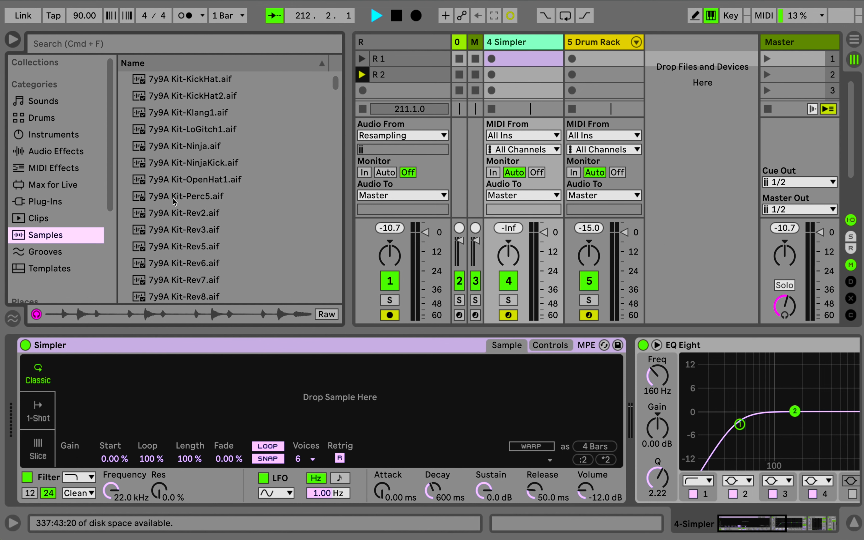
{"action": "left_click", "coordinate": [185, 178]}
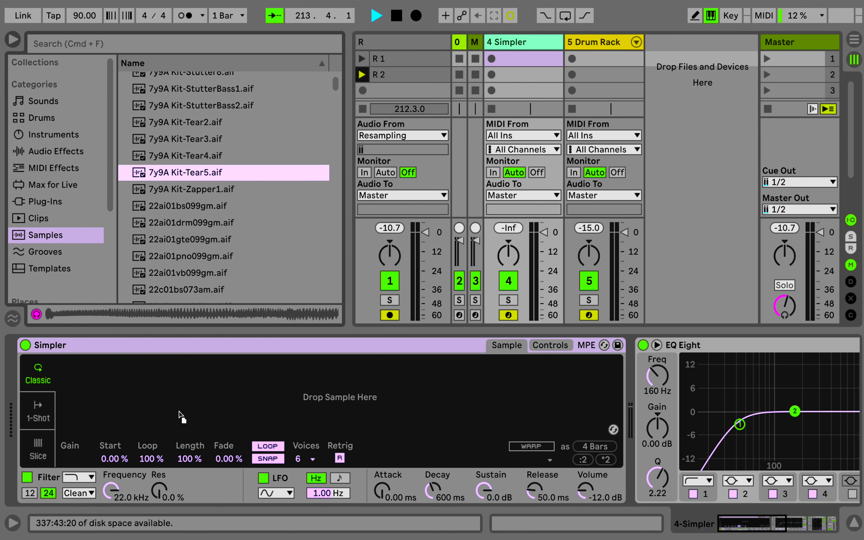
{"action": "left_click", "coordinate": [195, 161]}
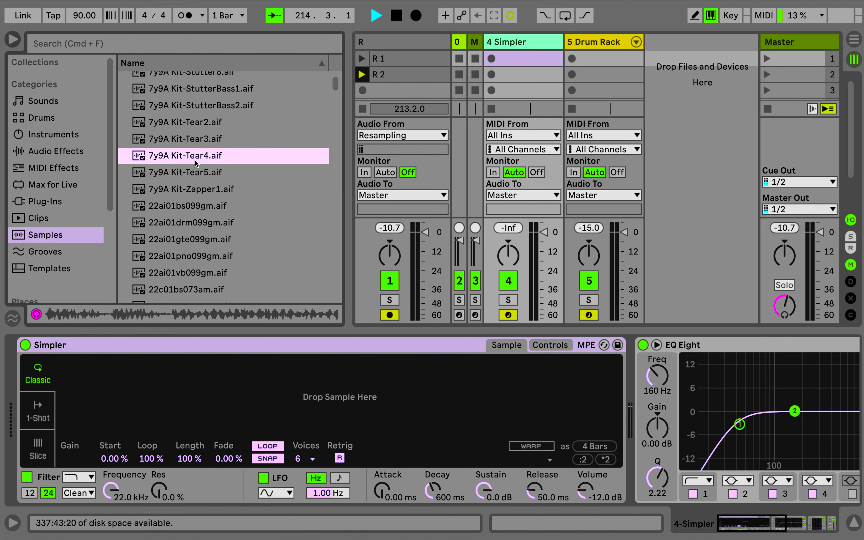
{"action": "left_click", "coordinate": [197, 144]}
{"action": "left_click", "coordinate": [202, 127]}
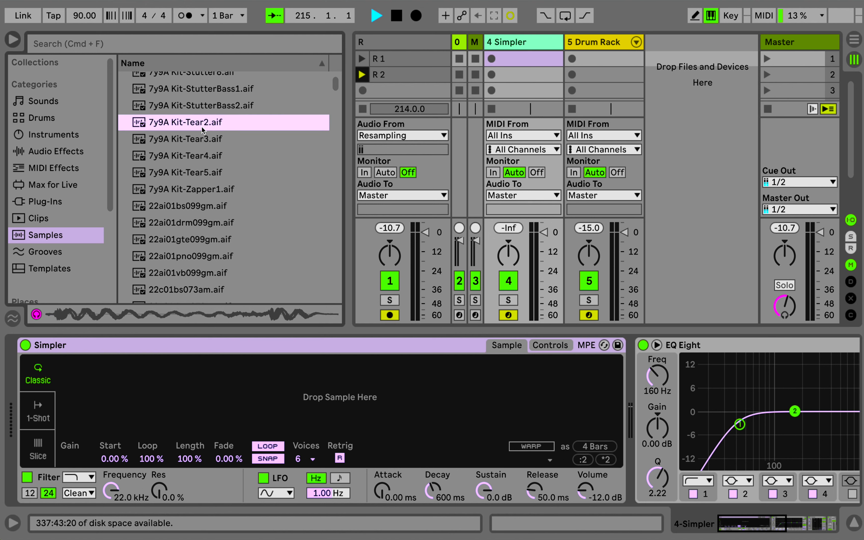
{"action": "left_click", "coordinate": [187, 162]}
{"action": "left_click_drag", "start_coordinate": [185, 170], "coordinate": [133, 394]}
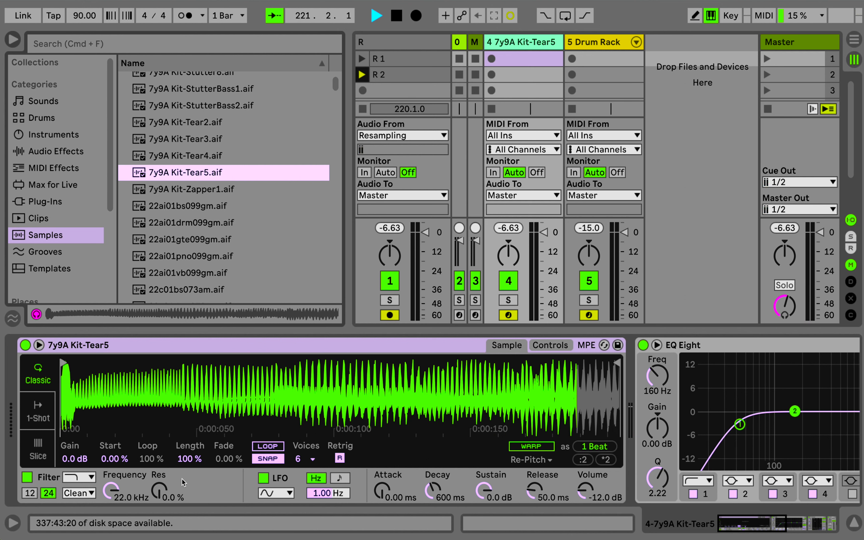
Set Simpler's filter frequency to 2.44 kHz and enable looping with Loop 72.7 %, Length 100 % and Fade 13.3 %
{"action": "left_click_drag", "start_coordinate": [115, 493], "coordinate": [115, 507]}
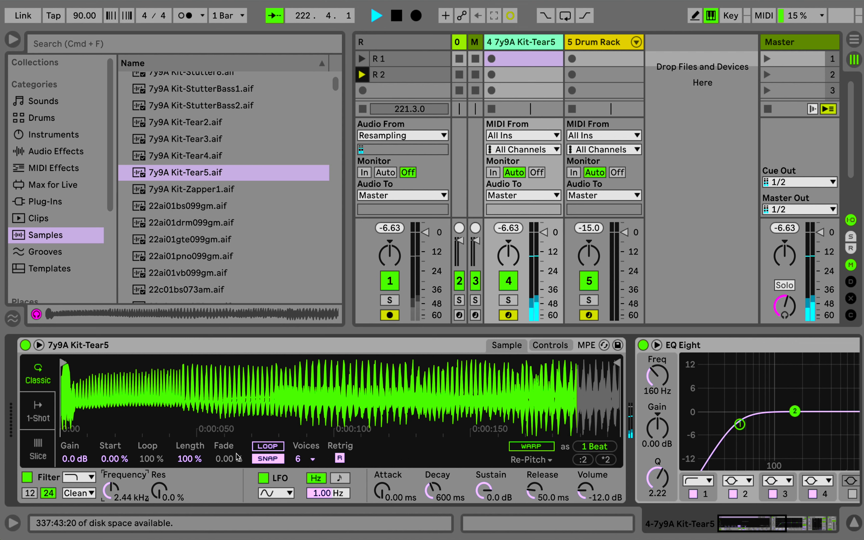
{"action": "left_click", "coordinate": [259, 449]}
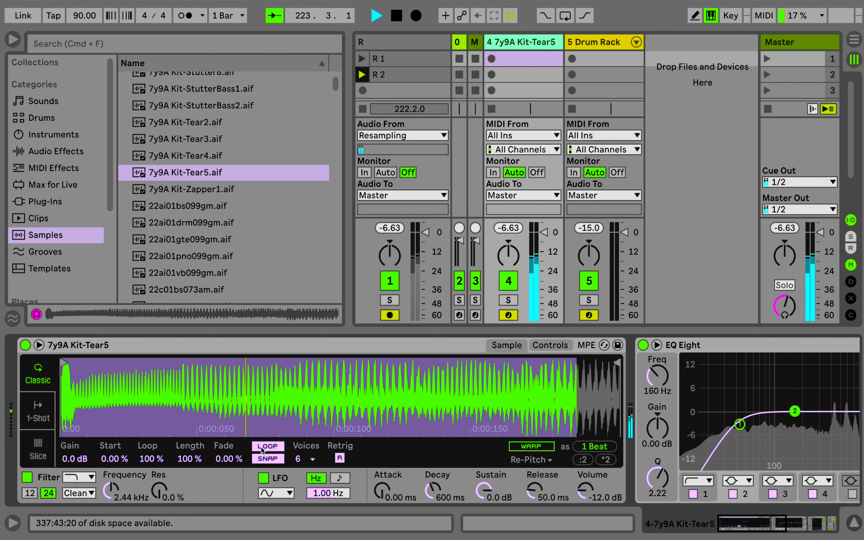
{"action": "left_click_drag", "start_coordinate": [189, 458], "coordinate": [147, 466]}
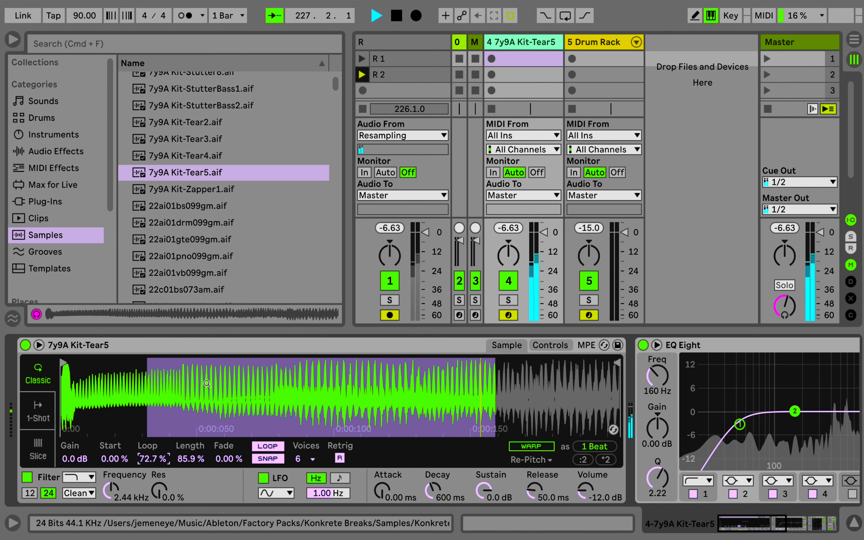
{"action": "left_click", "coordinate": [229, 458]}
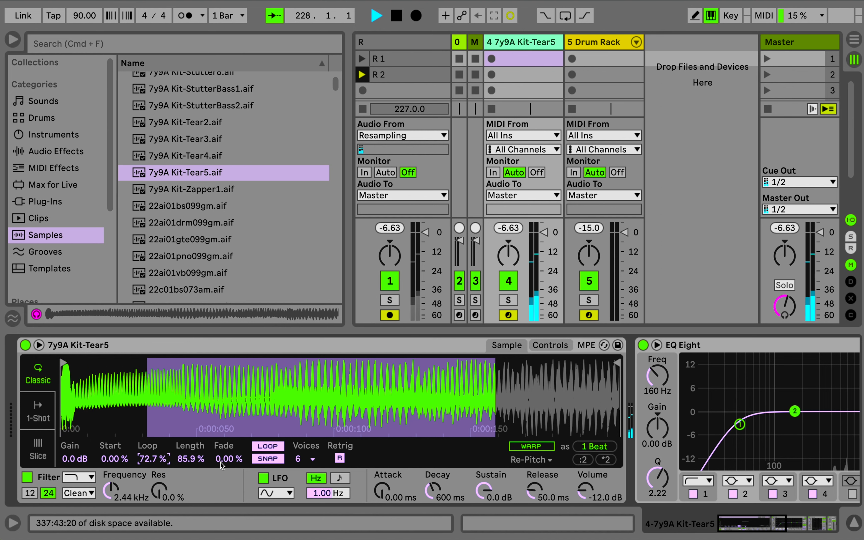
{"action": "left_click_drag", "start_coordinate": [229, 459], "coordinate": [229, 453]}
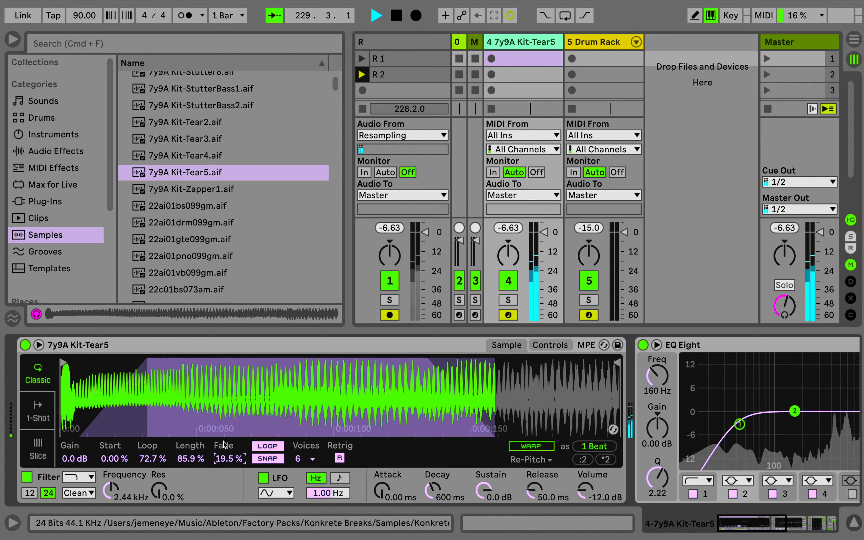
{"action": "left_click_drag", "start_coordinate": [191, 459], "coordinate": [228, 461]}
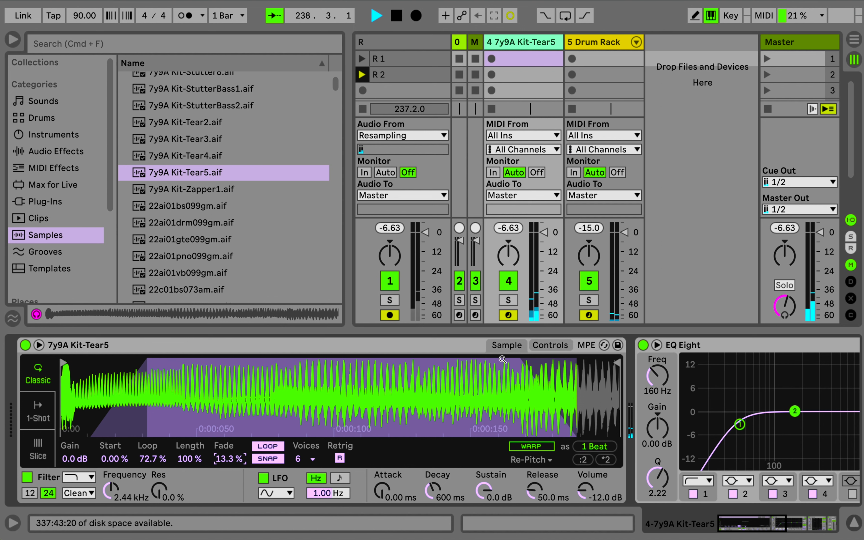
Turn off LFO retrigger and set its rate to 0.21 Hz, modulating Vol 62.5 %, Pitch 0.15 %, Filter 1.50 and Pan 16.4 %
{"action": "left_click", "coordinate": [543, 346]}
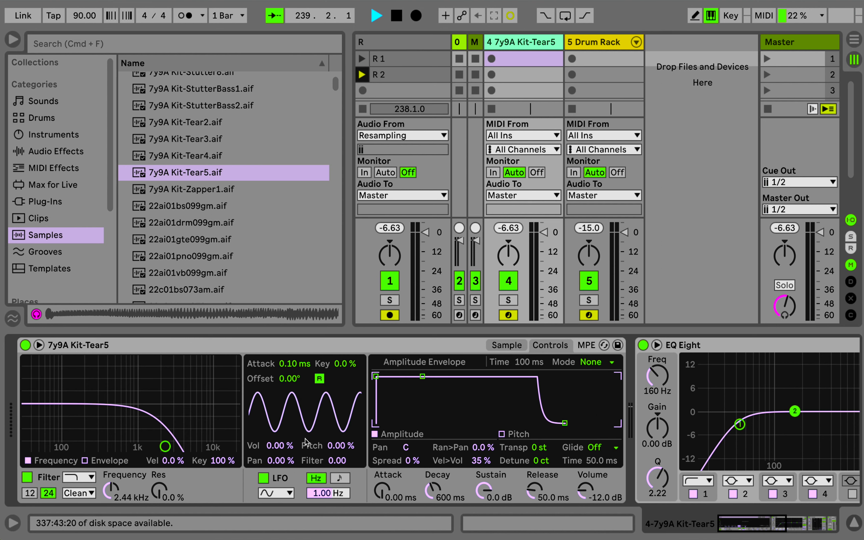
{"action": "left_click", "coordinate": [320, 380]}
{"action": "left_click_drag", "start_coordinate": [281, 447], "coordinate": [281, 425]}
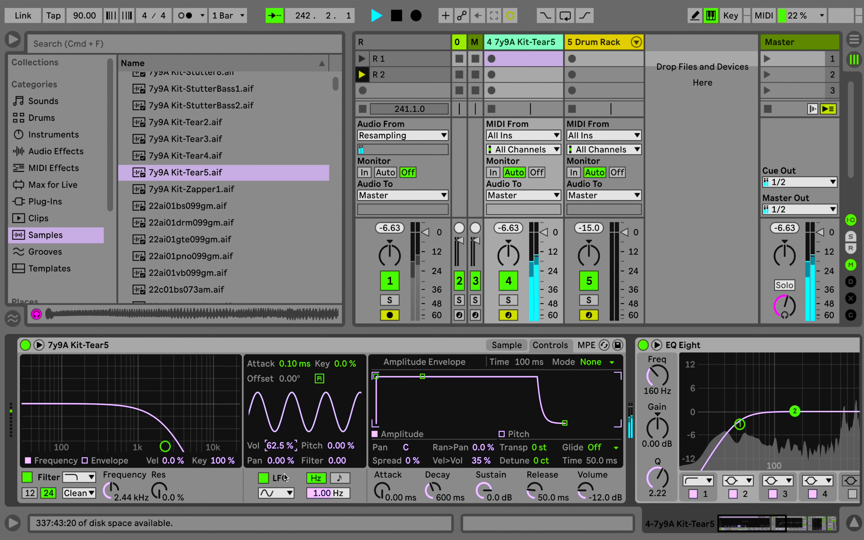
{"action": "left_click_drag", "start_coordinate": [324, 498], "coordinate": [325, 521]}
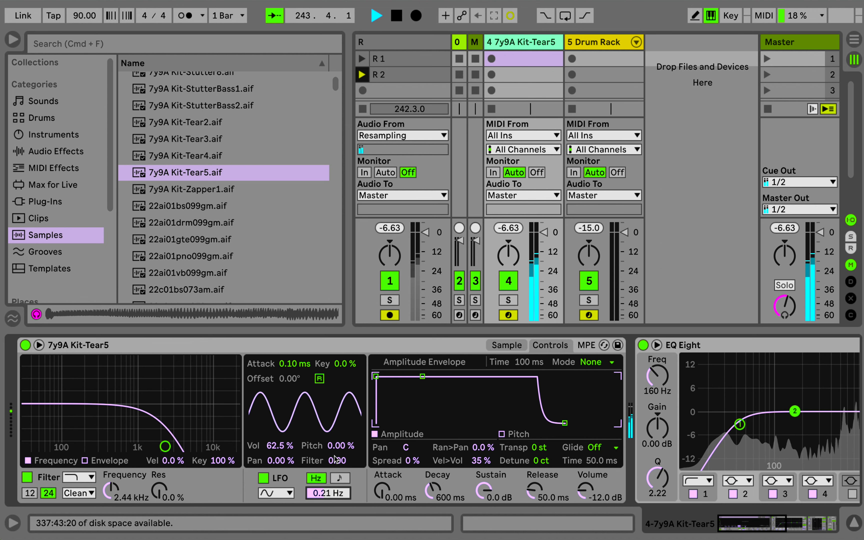
{"action": "left_click", "coordinate": [338, 447]}
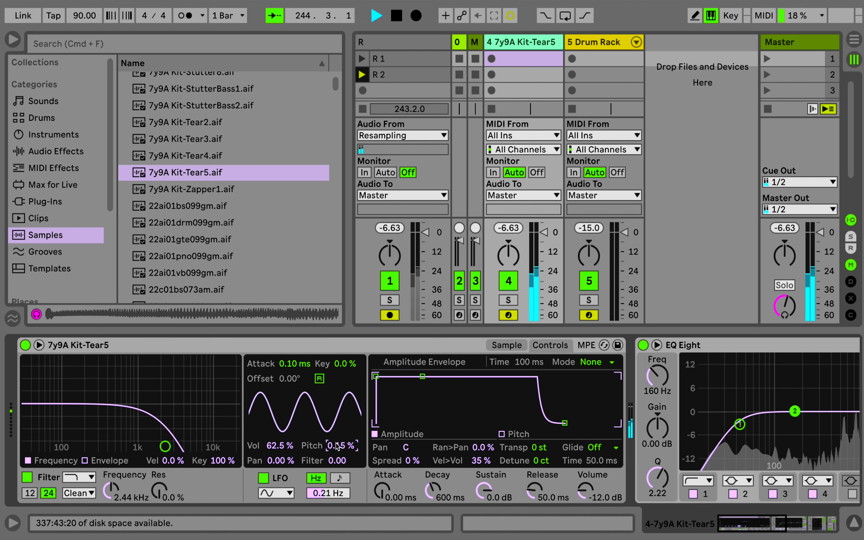
{"action": "left_click_drag", "start_coordinate": [337, 461], "coordinate": [338, 455]}
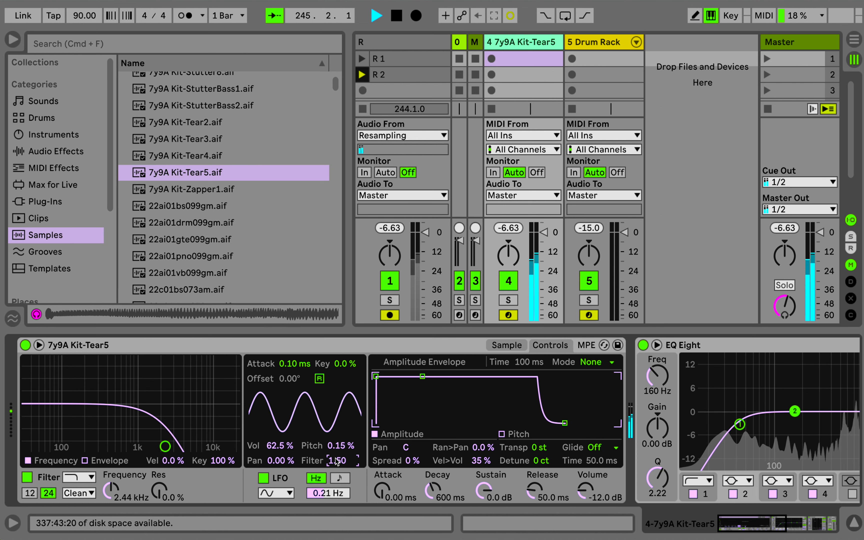
{"action": "left_click_drag", "start_coordinate": [275, 463], "coordinate": [275, 457]}
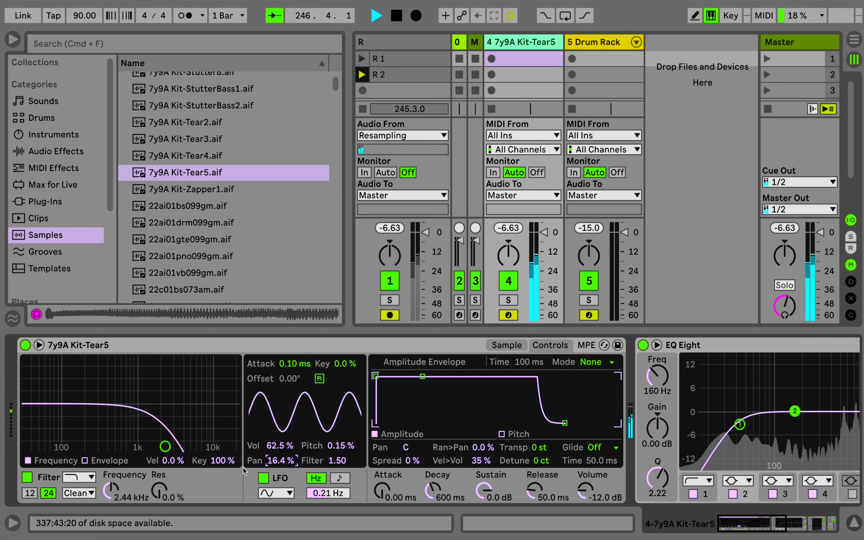
Switch Simpler's filter circuit to MS2 and set Frequency to 1.24 kHz, Res to 6.9 % and Drive to 4.69 dB
{"action": "left_click_drag", "start_coordinate": [141, 501], "coordinate": [140, 511]}
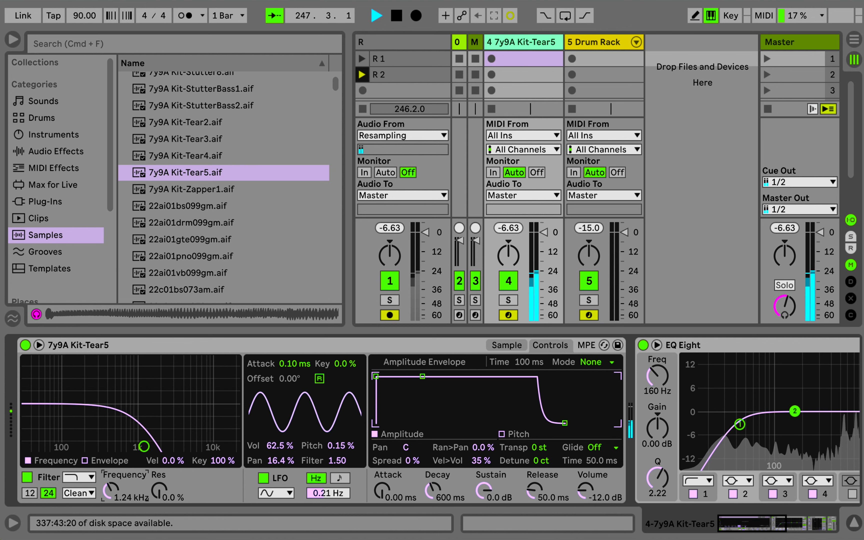
{"action": "left_click", "coordinate": [90, 493]}
{"action": "left_click", "coordinate": [89, 453]}
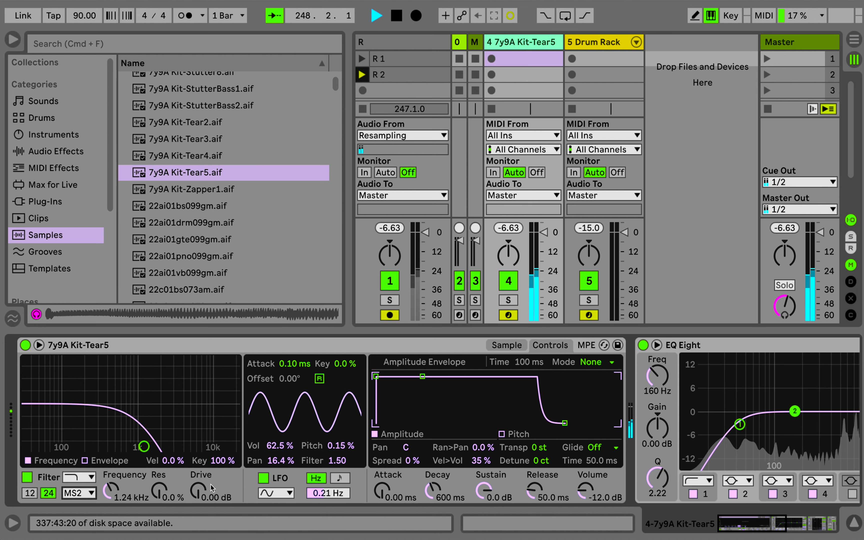
{"action": "left_click_drag", "start_coordinate": [198, 490], "coordinate": [159, 485]}
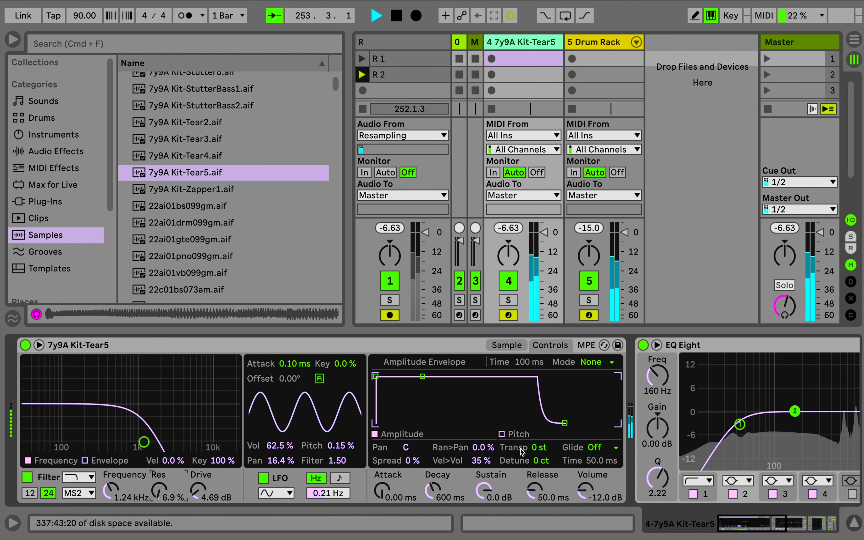
Set the envelope to Attack 993 ms, Decay 6.20 s, Sustain -6.7 dB and Release 1.67 s, and move the sample start past the initial transient
{"action": "left_click_drag", "start_coordinate": [535, 490], "coordinate": [539, 438]}
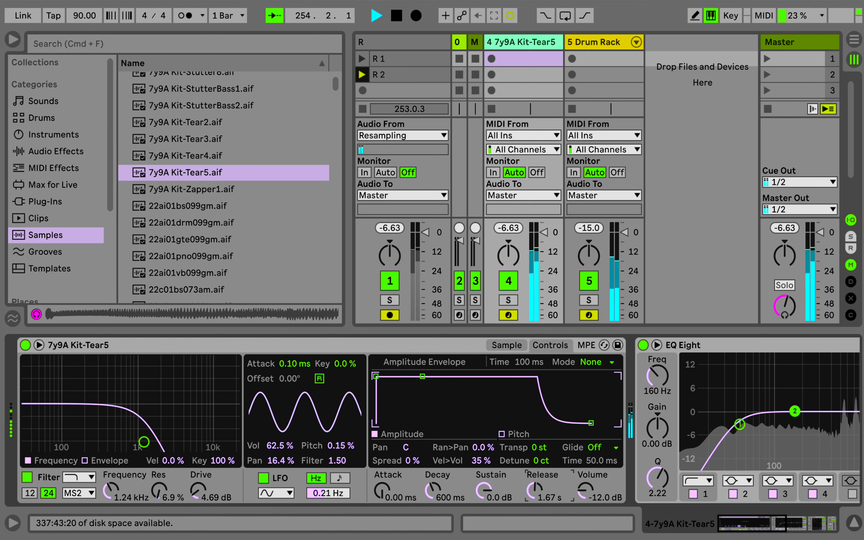
{"action": "left_click", "coordinate": [511, 345]}
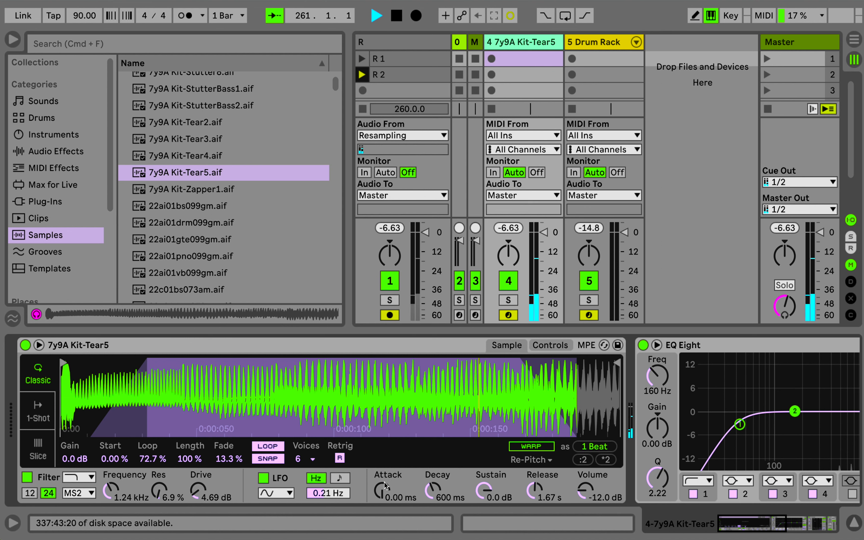
{"action": "left_click_drag", "start_coordinate": [386, 486], "coordinate": [385, 478]}
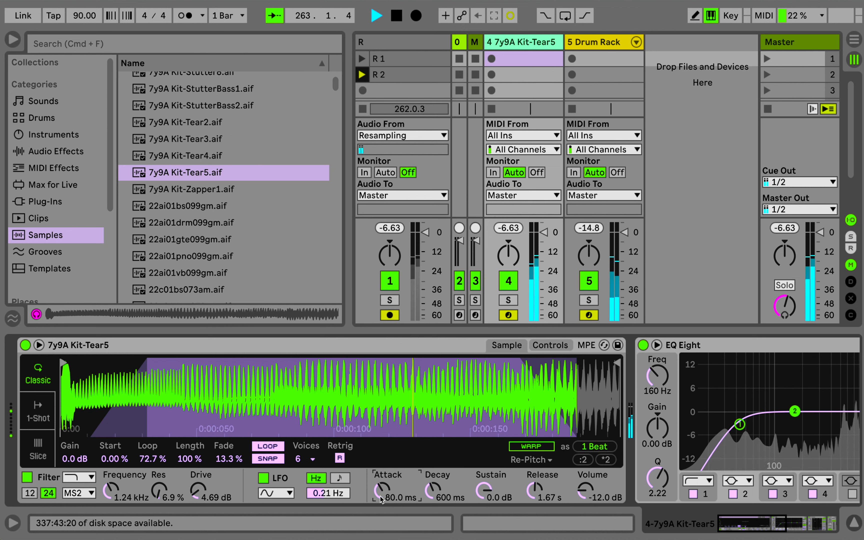
{"action": "left_click_drag", "start_coordinate": [380, 497], "coordinate": [380, 477]}
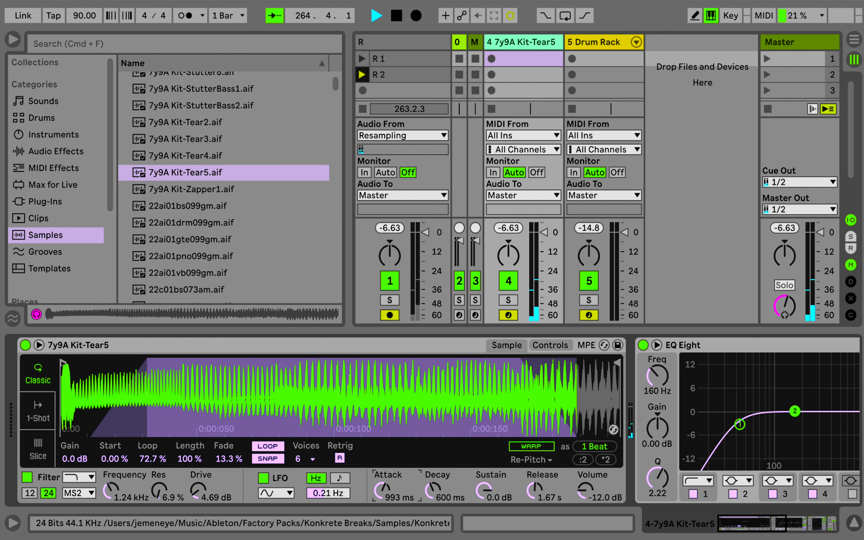
{"action": "left_click_drag", "start_coordinate": [63, 363], "coordinate": [94, 363]}
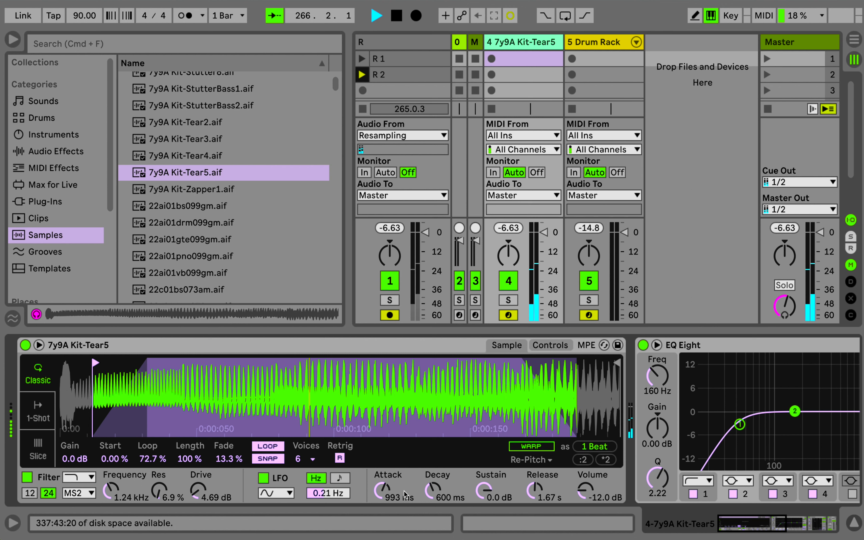
{"action": "left_click_drag", "start_coordinate": [500, 499], "coordinate": [500, 511]}
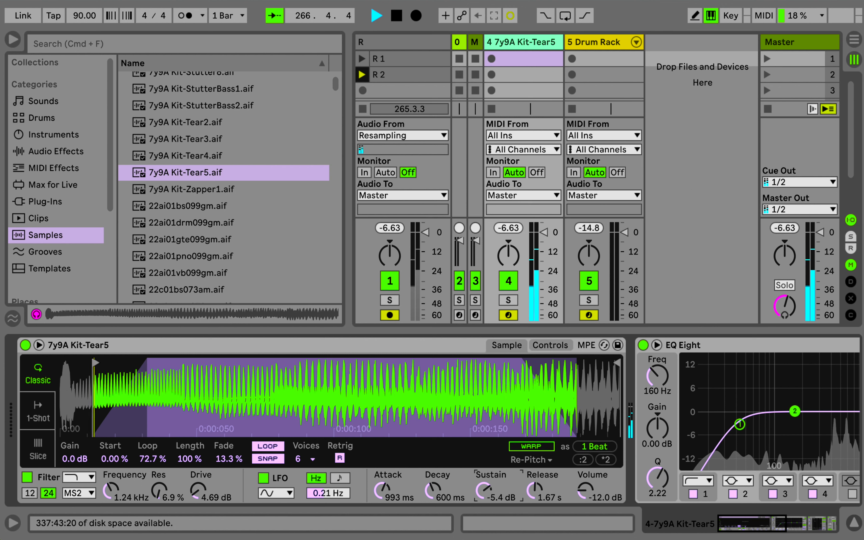
{"action": "left_click_drag", "start_coordinate": [431, 489], "coordinate": [431, 464]}
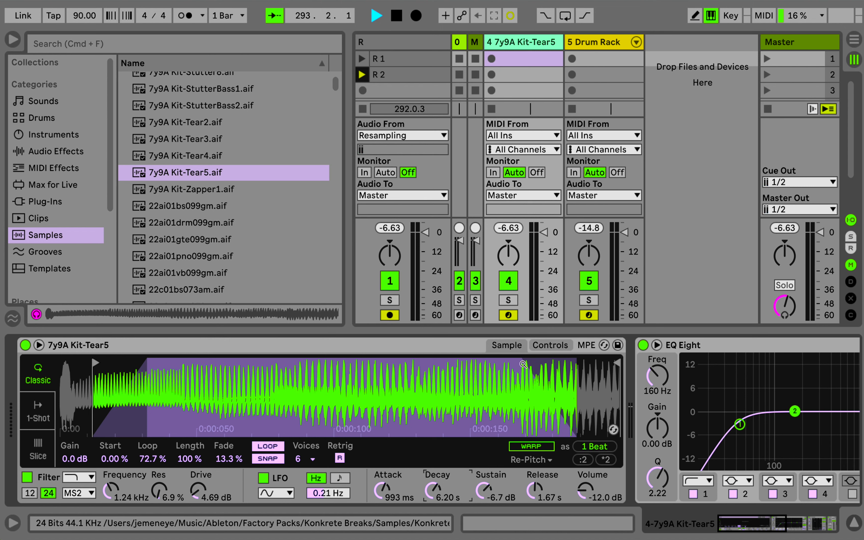
Transpose the sample to -24 st, set the release to 11.4 s and return to Simpler's waveform view
{"action": "left_click", "coordinate": [561, 346]}
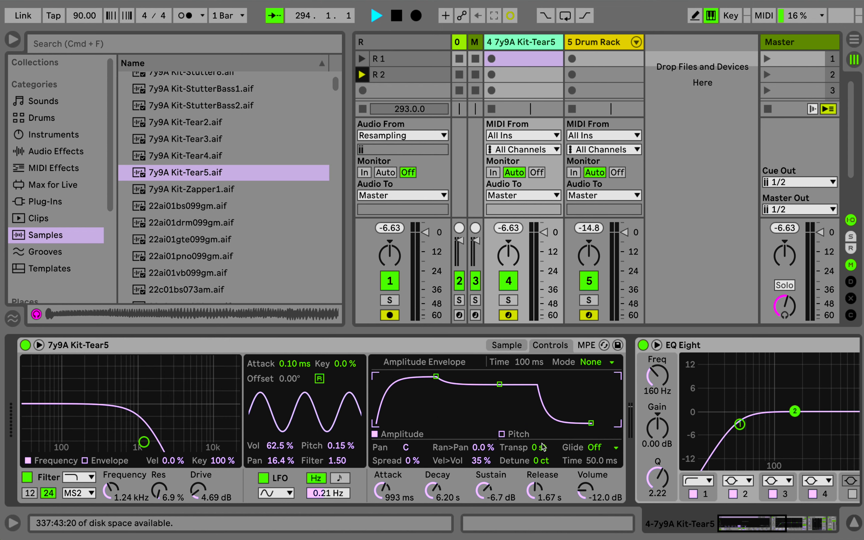
{"action": "type", "text": "-12"}
{"action": "key", "text": "Return"}
{"action": "key", "text": "shift+Down"}
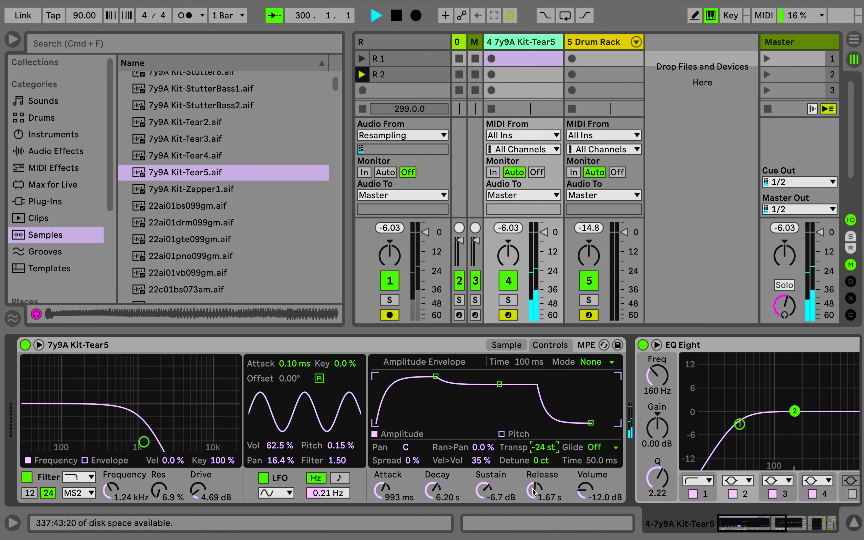
{"action": "mouse_move", "coordinate": [535, 489]}
{"action": "left_mouse_down"}
{"action": "mouse_move", "coordinate": [535, 464]}
{"action": "mouse_move", "coordinate": [537, 497]}
{"action": "left_mouse_up"}
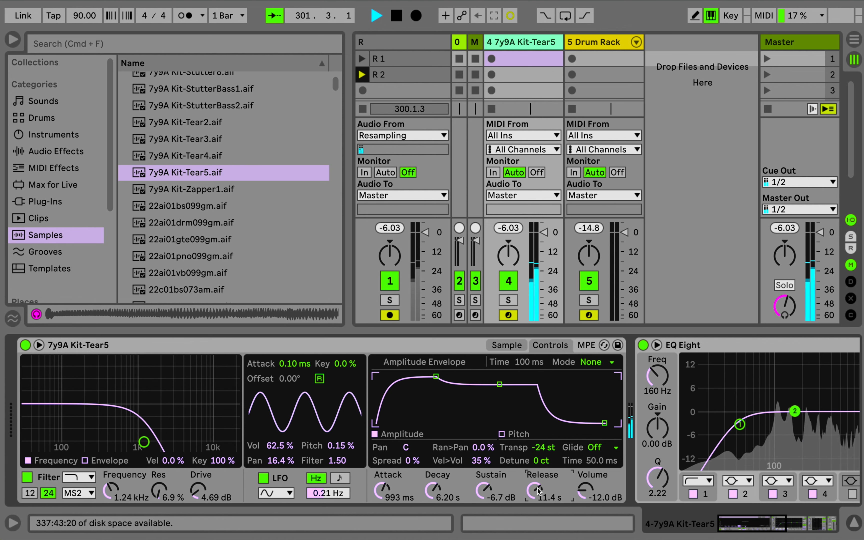
{"action": "left_click", "coordinate": [523, 345]}
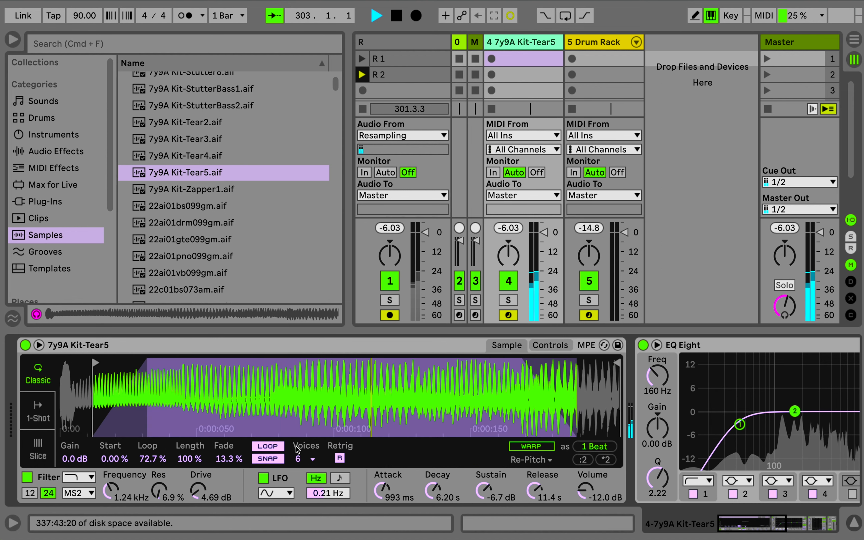
Compare the sustained sound with Simpler's loop turned off, and turn the loop back on
{"action": "left_click", "coordinate": [262, 447]}
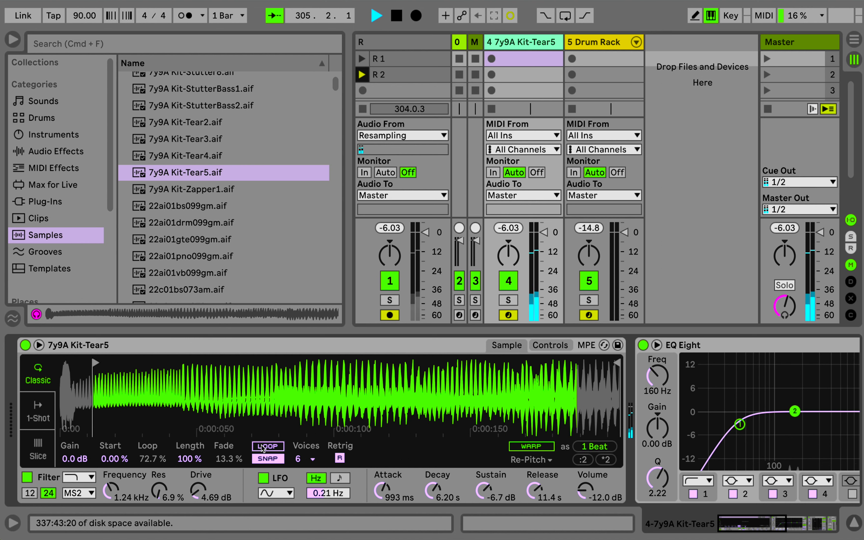
{"action": "left_click", "coordinate": [262, 447]}
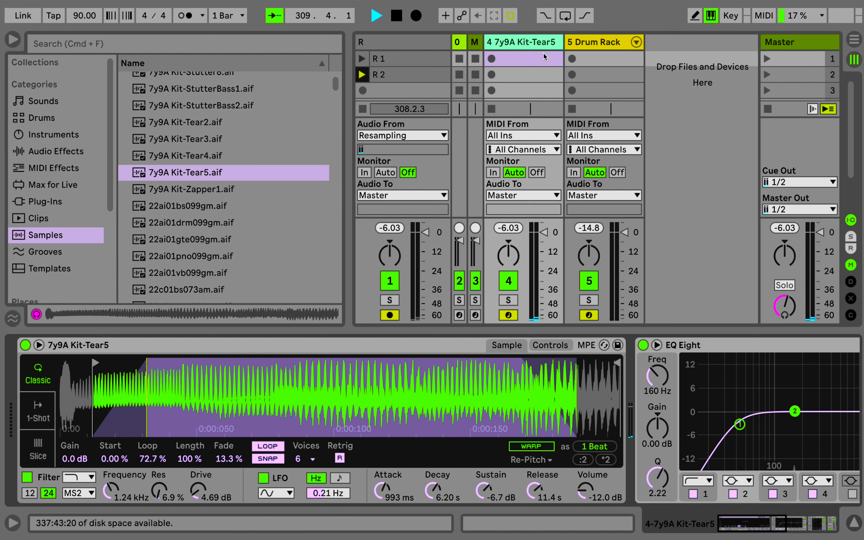
Move the 7y9A Kit-Tear5 Simpler from track 4 onto the Drum Rack's F#3 pad and disarm track 4
{"action": "left_click_drag", "start_coordinate": [220, 344], "coordinate": [162, 368]}
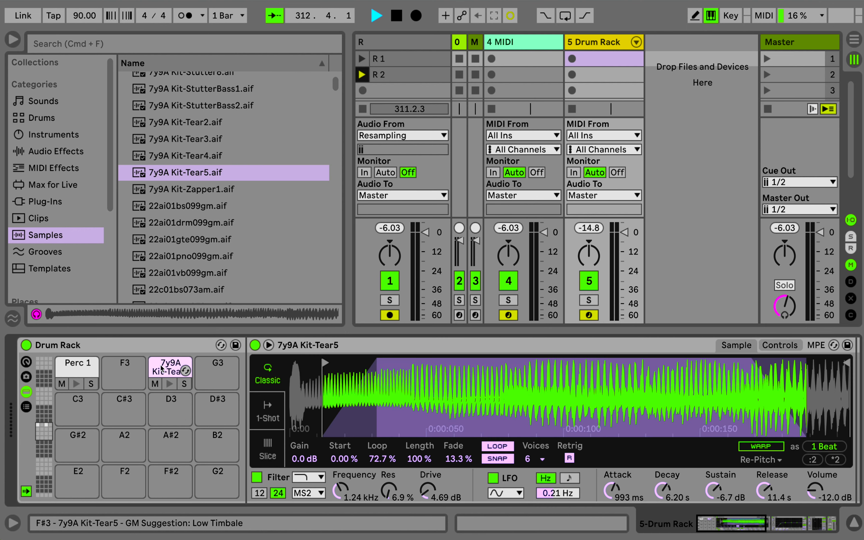
{"action": "left_click", "coordinate": [508, 316]}
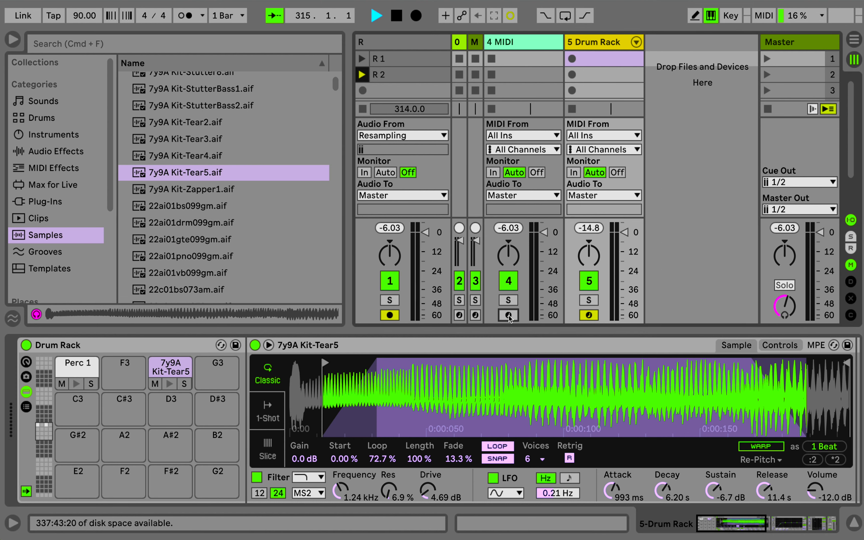
Play the Perc 1 and 7y9A Kit-Tear5 pads alternately to audition both sounds in the Drum Rack
{"action": "key", "text": "d"}
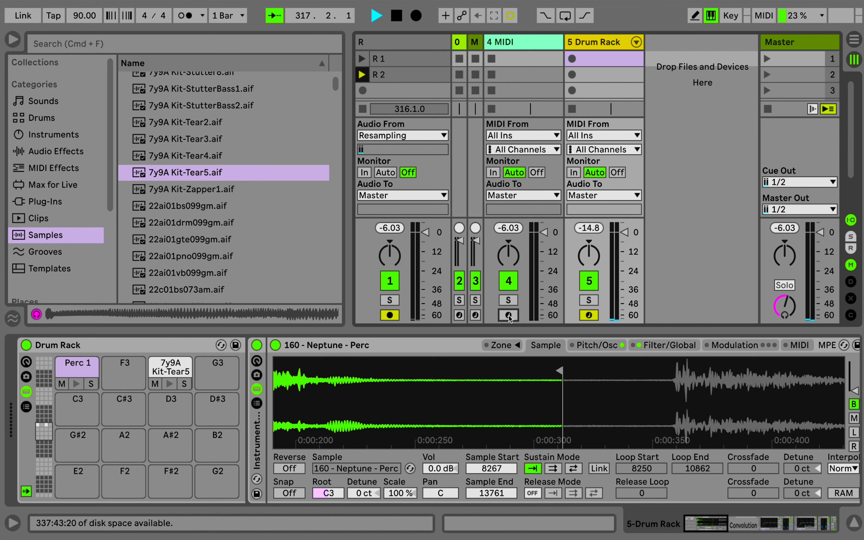
{"action": "key", "text": "t"}
{"action": "key", "text": "d"}
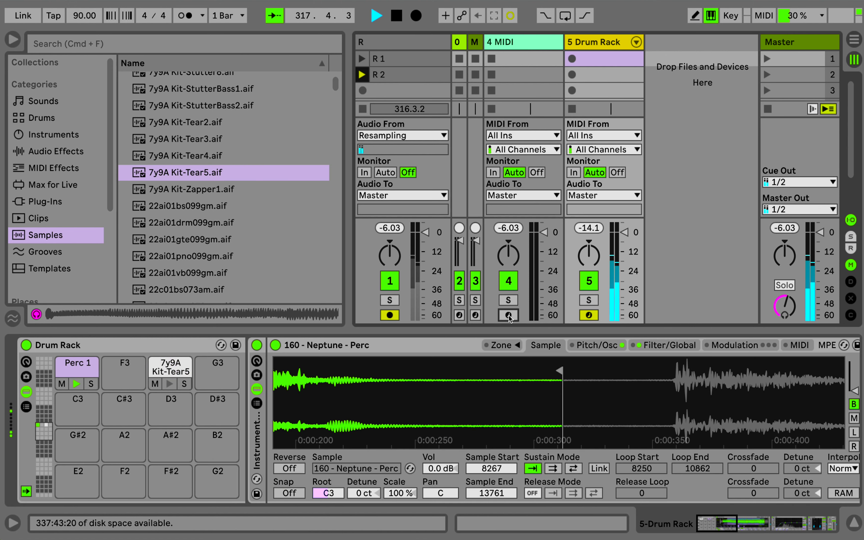
{"action": "key", "text": "t"}
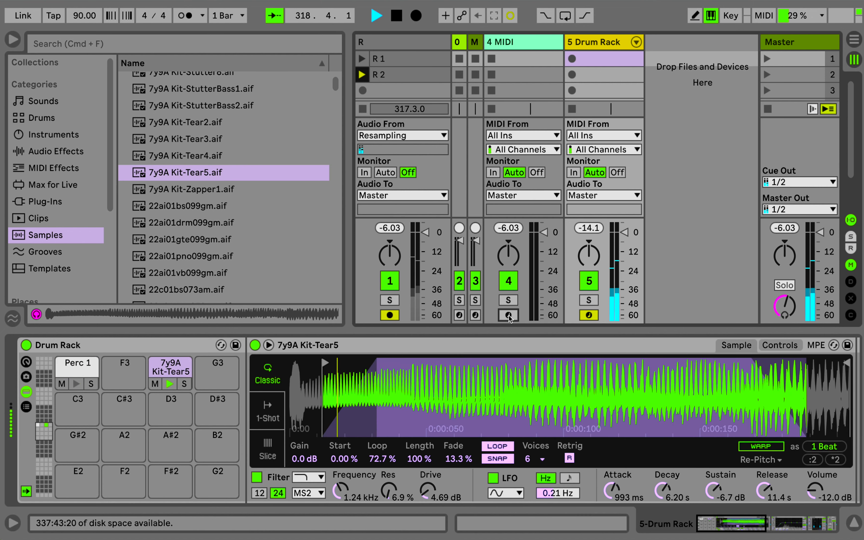
{"action": "key", "text": "d"}
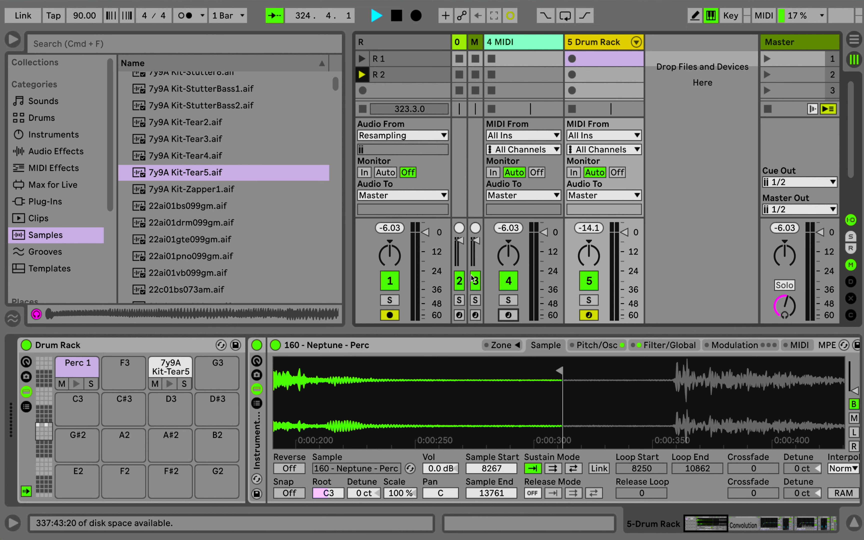
Review the devices on tracks 4 and 3, and reopen the Drum Rack's 7y9A Kit-Tear5 pad
{"action": "left_click", "coordinate": [539, 46]}
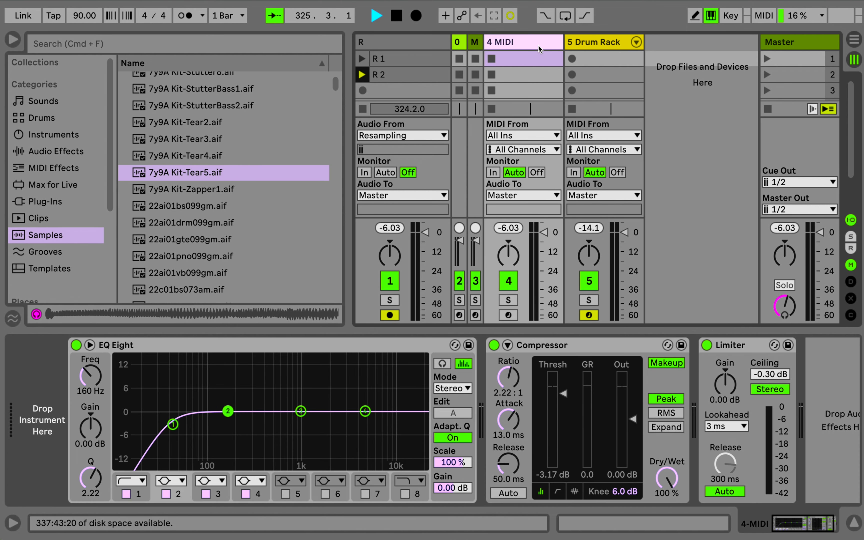
{"action": "left_click", "coordinate": [477, 42]}
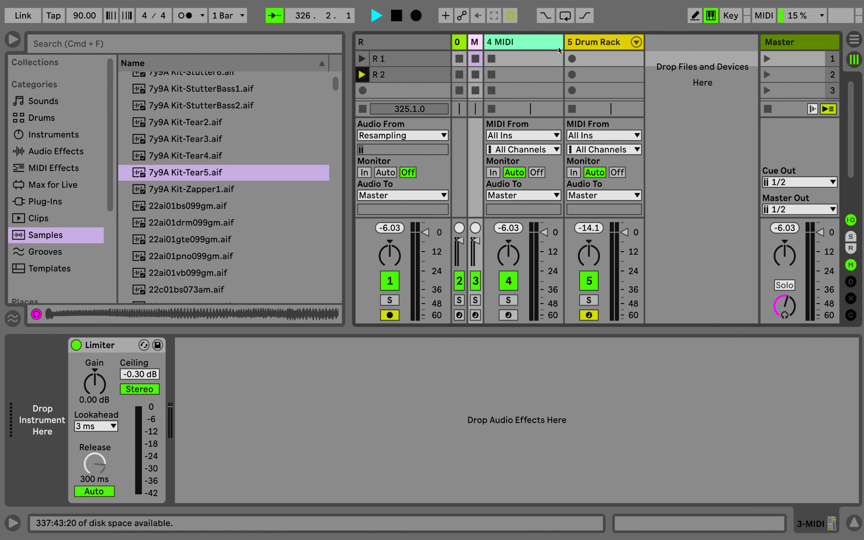
{"action": "left_click", "coordinate": [581, 48]}
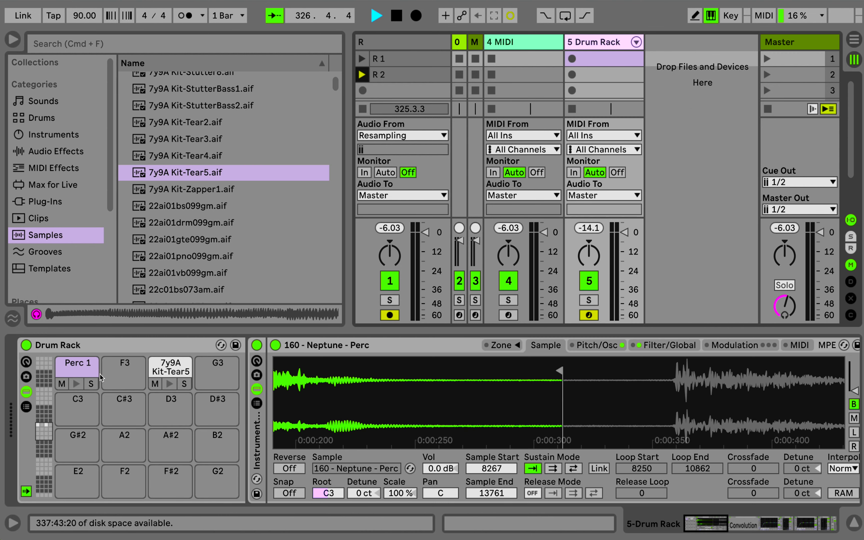
{"action": "left_click", "coordinate": [154, 372]}
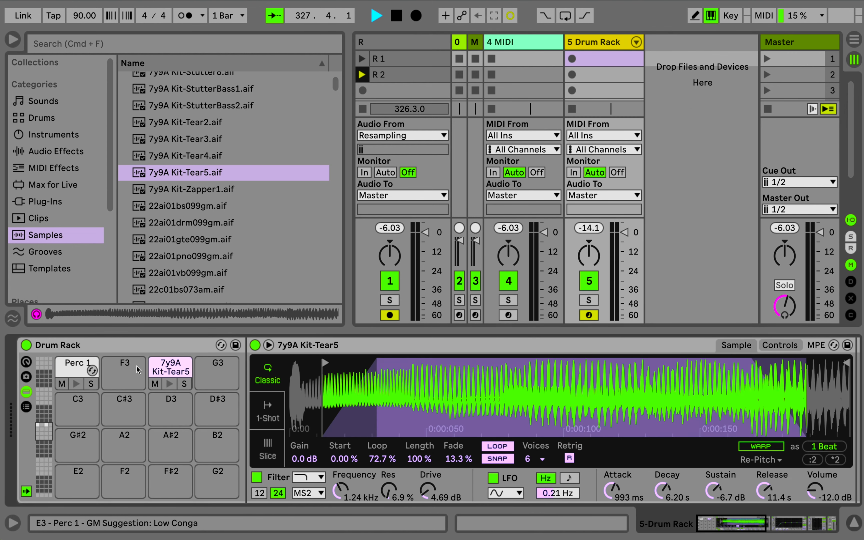
Try moving the 7y9A Kit-Tear5 sample start toward the end of the waveform, and undo the move
{"action": "mouse_move", "coordinate": [336, 365]}
{"action": "left_mouse_down"}
{"action": "mouse_move", "coordinate": [764, 383]}
{"action": "mouse_move", "coordinate": [793, 393]}
{"action": "mouse_move", "coordinate": [734, 400]}
{"action": "left_mouse_up"}
{"action": "key", "text": "super+z"}
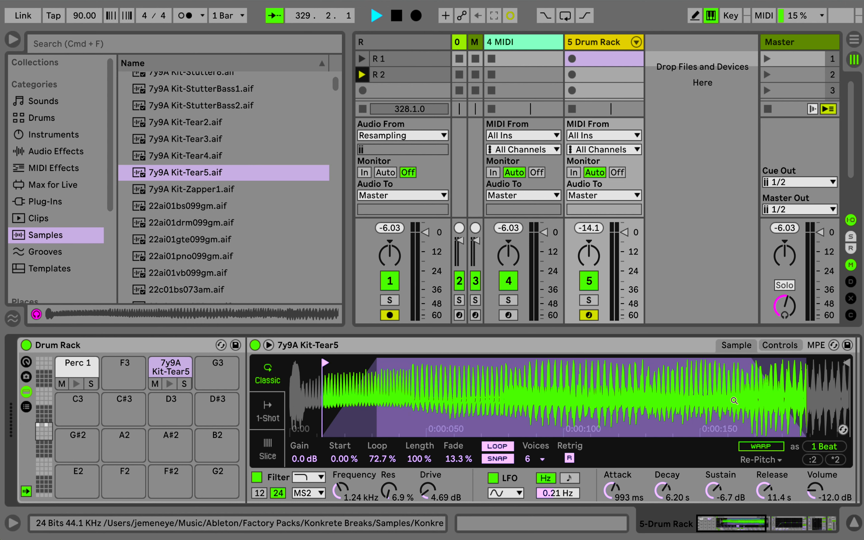